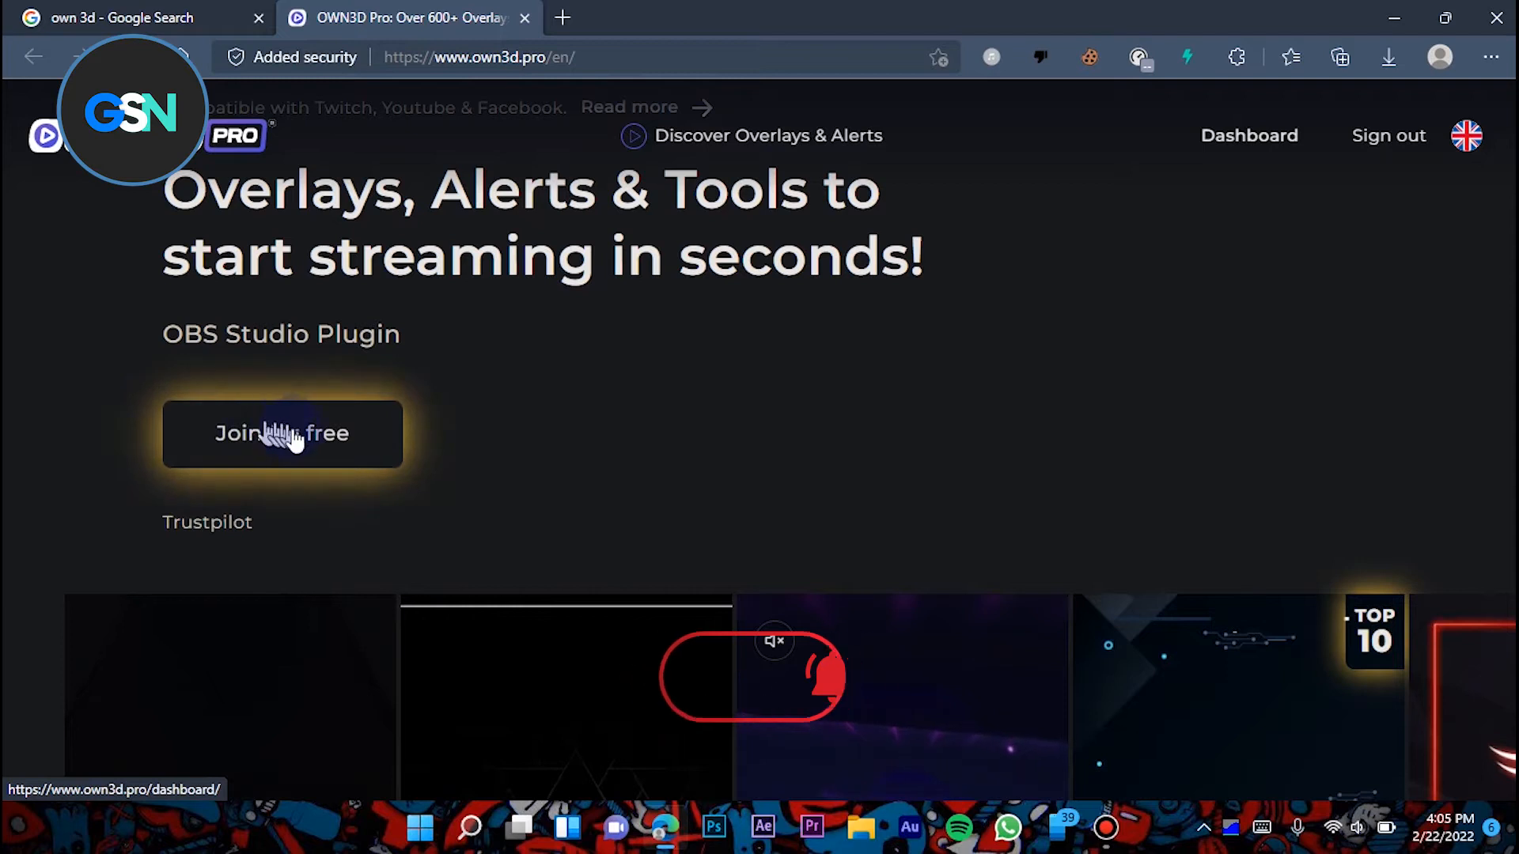
# - Join OWN3D Pro for free and download the OBS Studio installer and the OWN3D Pro plugin from the getting-started guide
pyautogui.click(275, 435)
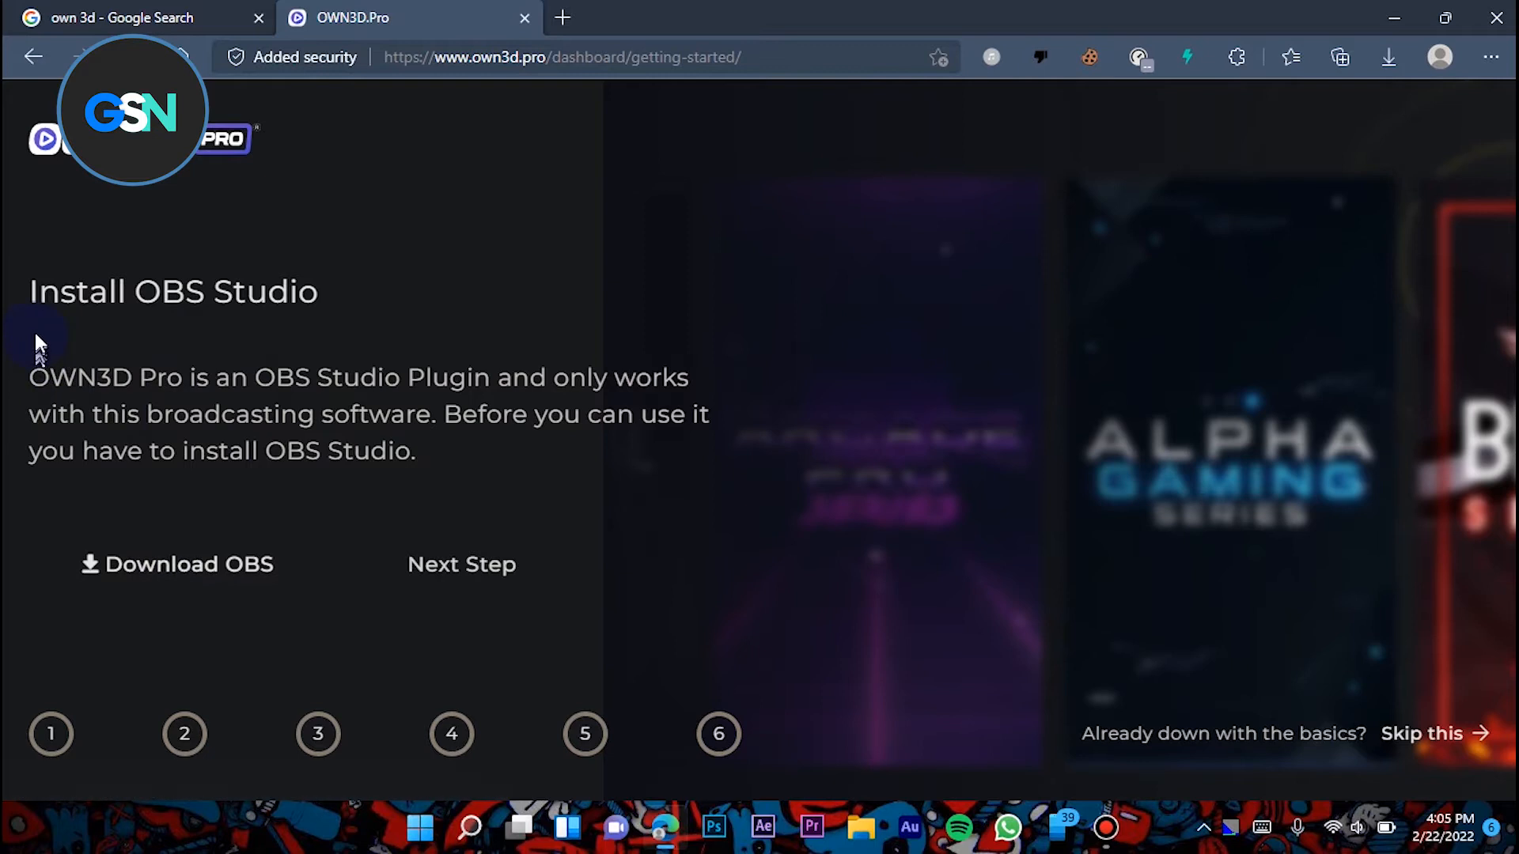
pyautogui.click(210, 566)
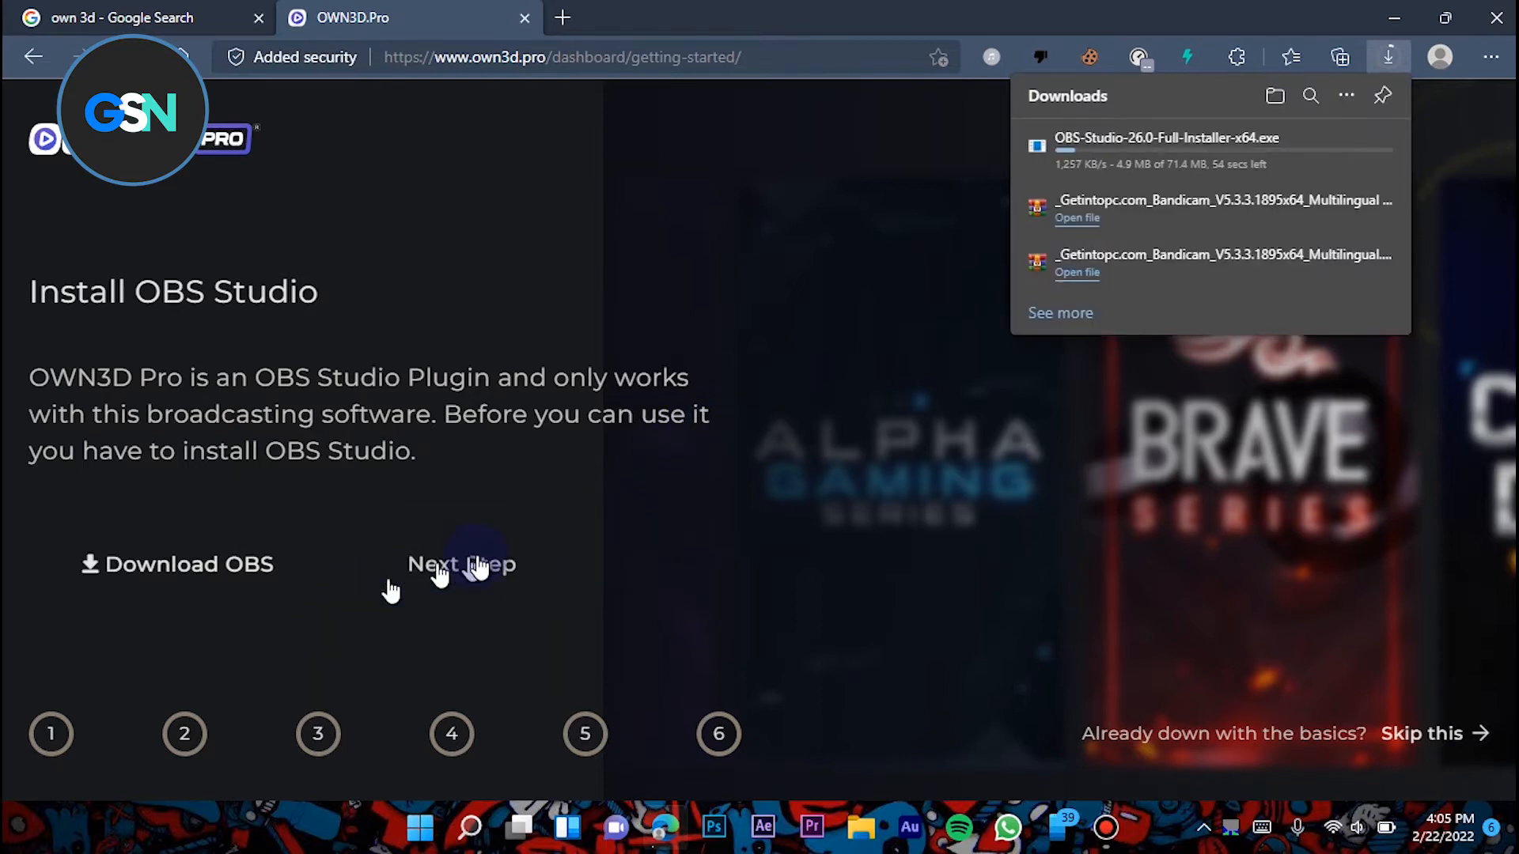
pyautogui.click(476, 566)
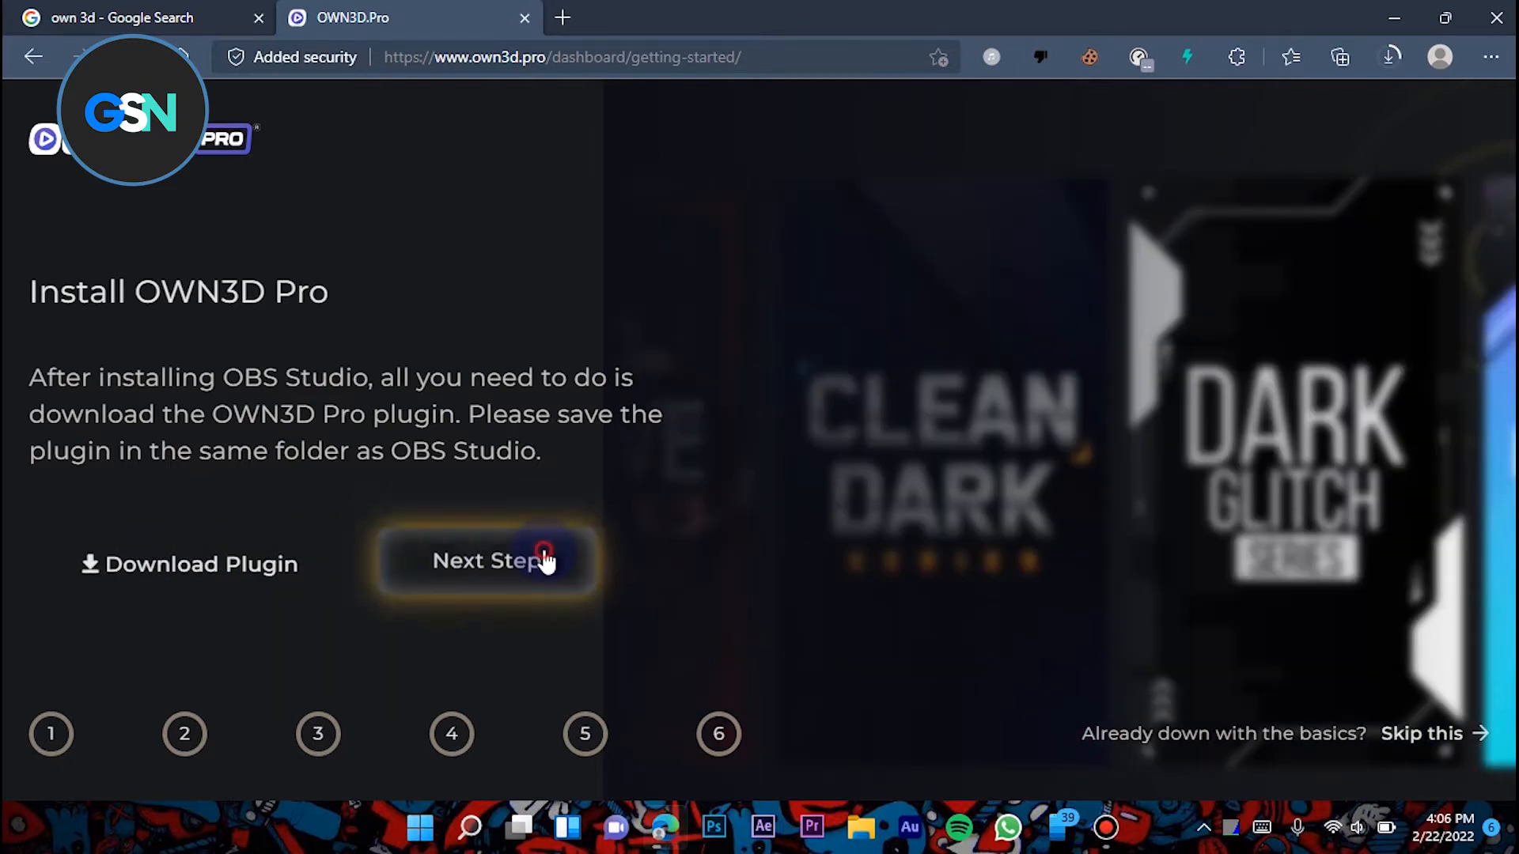
pyautogui.click(543, 559)
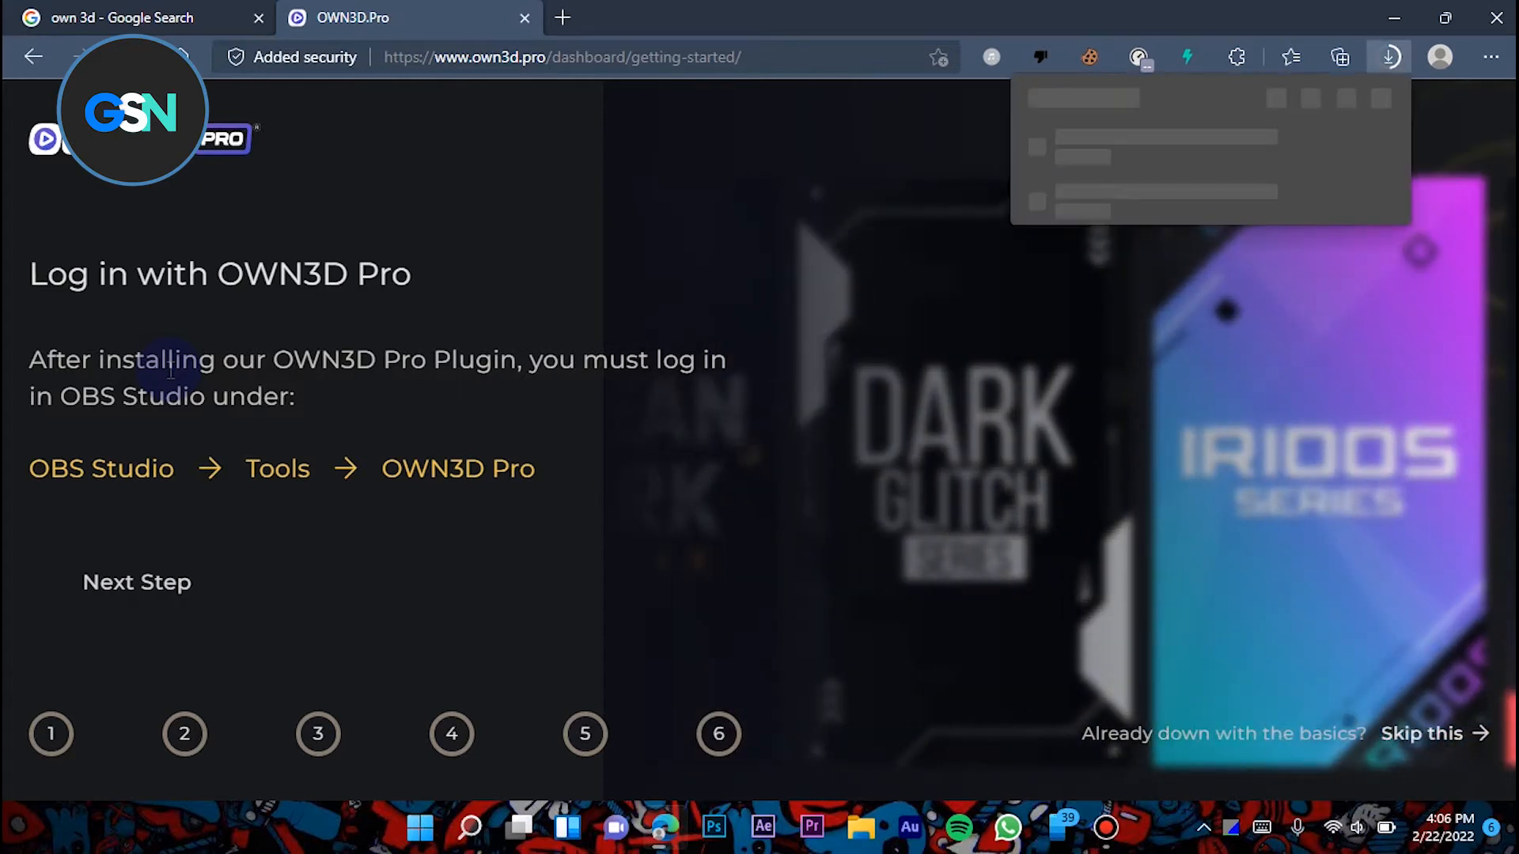
# - Complete the remaining getting-started pages, including login and first alerts, and finish the setup to reach the OWN3D Pro dashboard
pyautogui.doubleClick(99, 565)
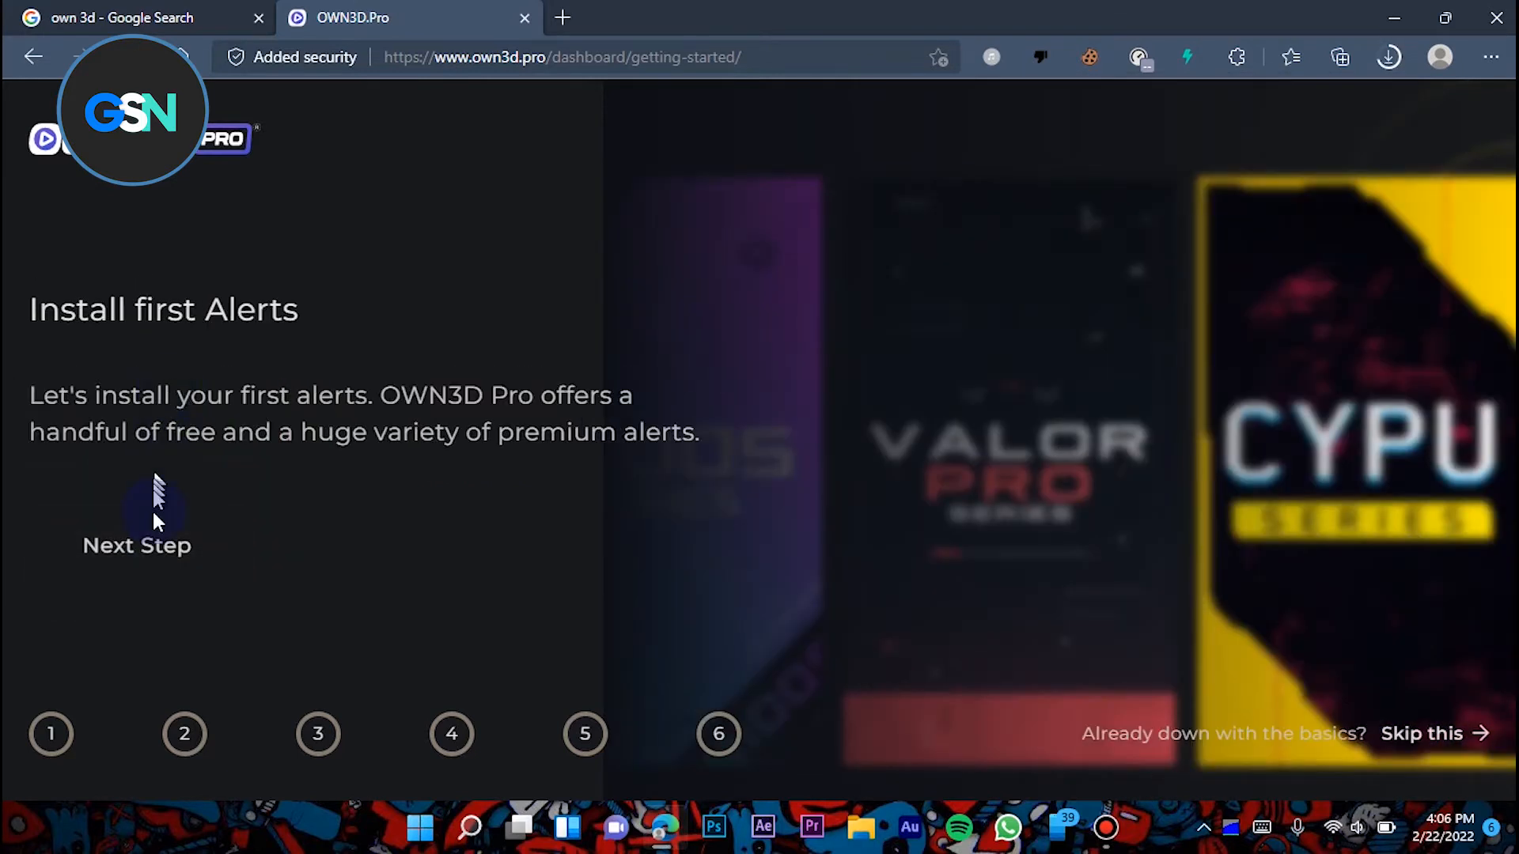
pyautogui.click(135, 564)
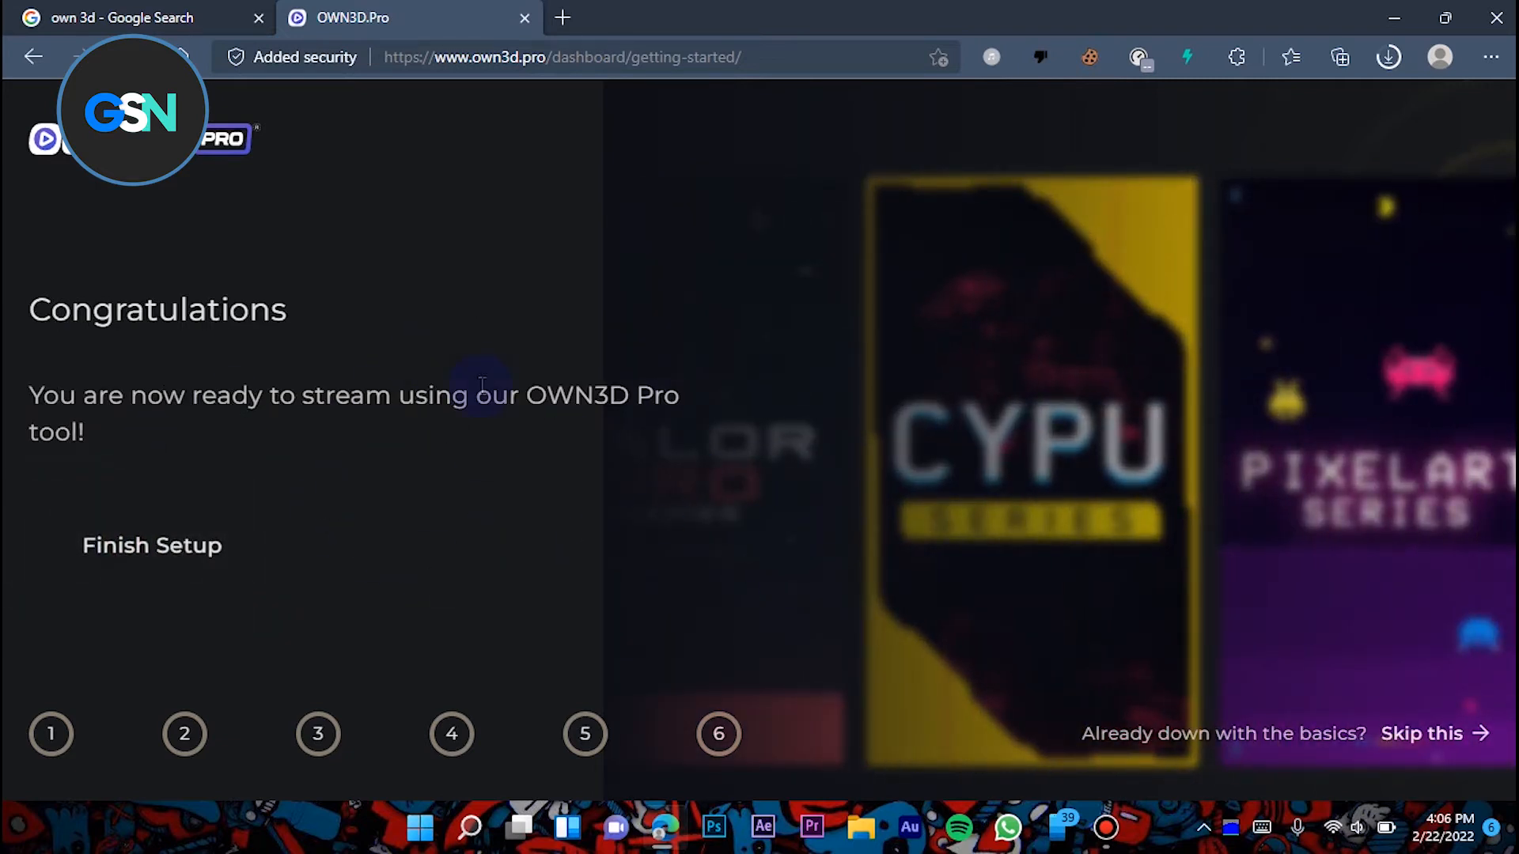
pyautogui.moveTo(482, 384)
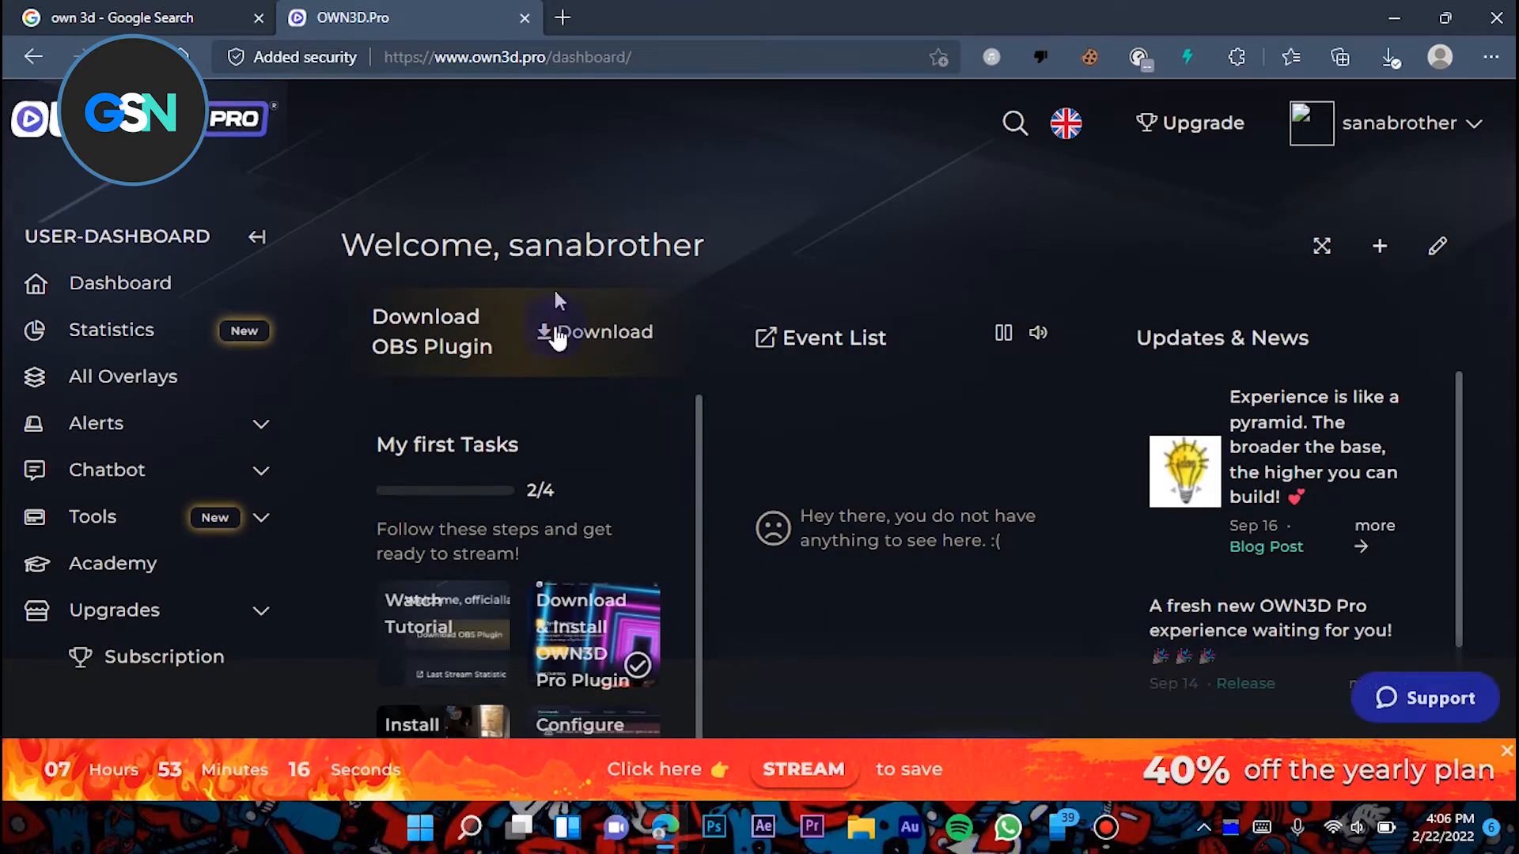
pyautogui.scroll(-1, 463, 383)
pyautogui.scroll(1, 763, 544)
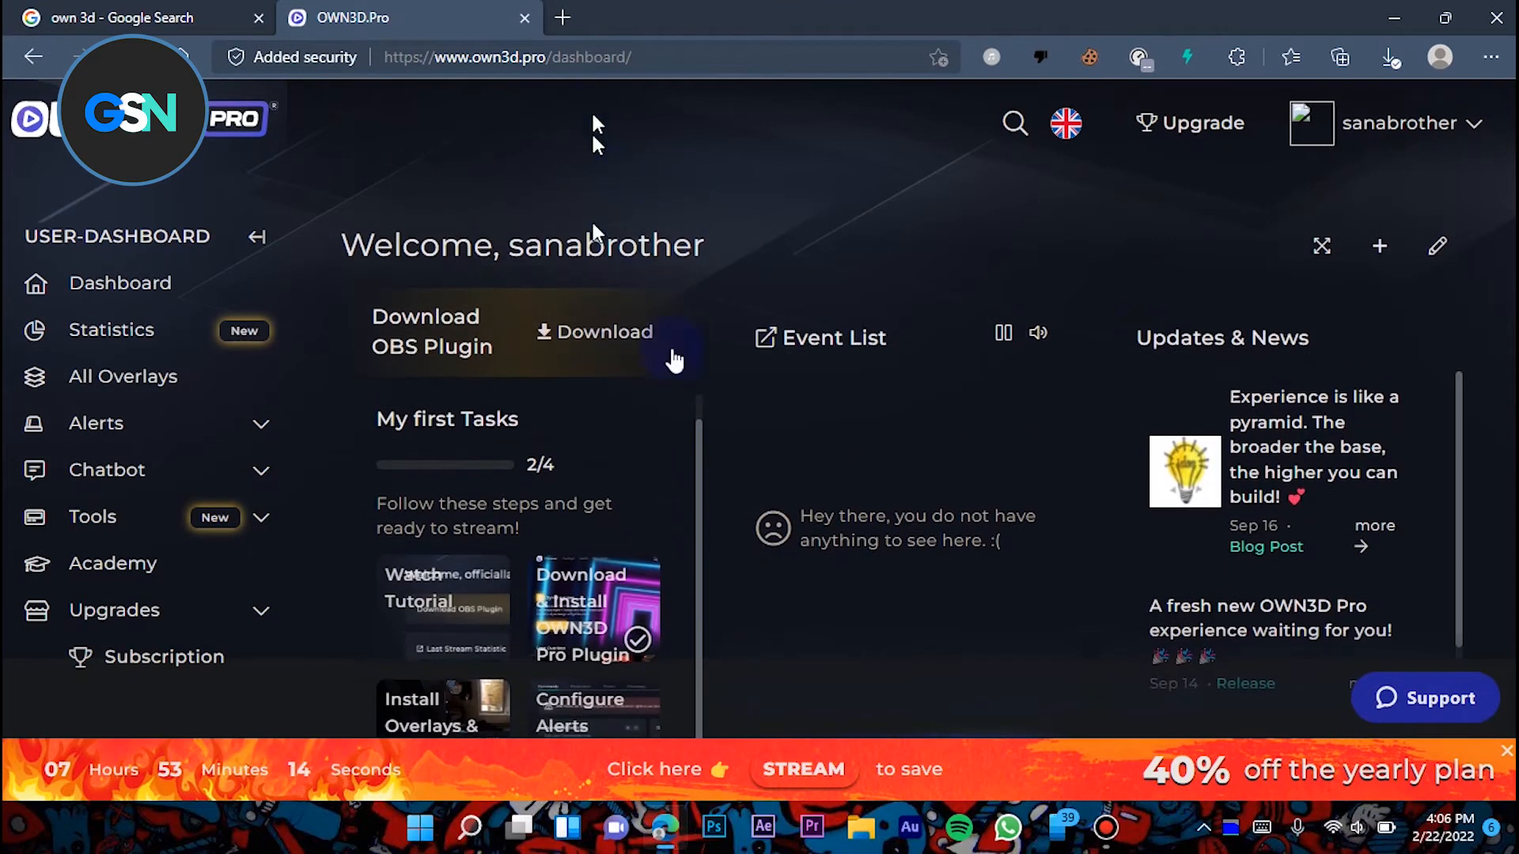
# - Run the downloaded OBS-Studio-26.0-Full-Installer-x64.exe, install OBS Studio 26.0, and finish setup with the launch option enabled
pyautogui.click(1370, 66)
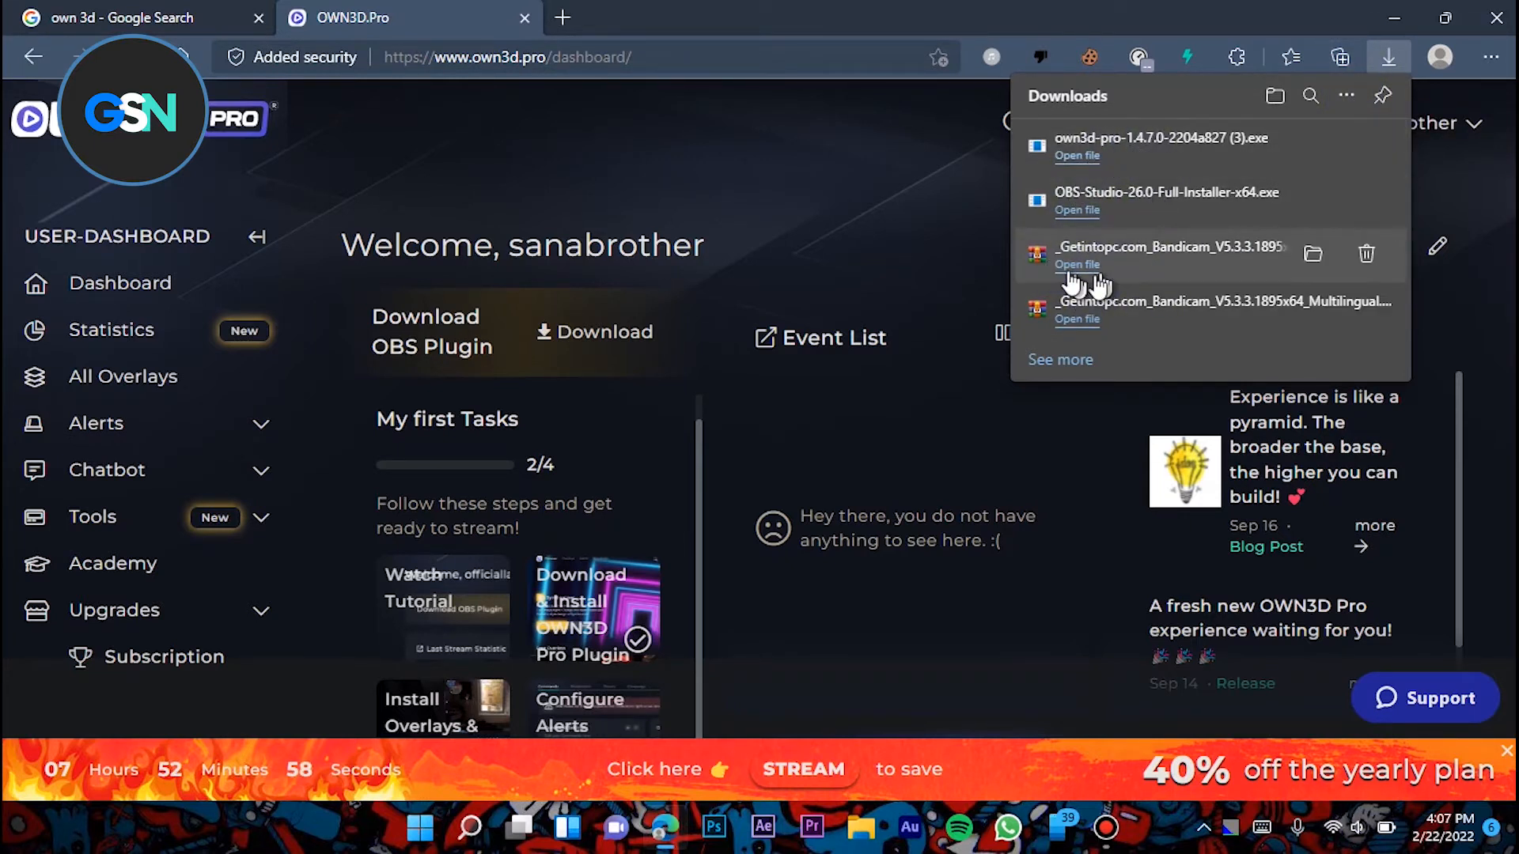
pyautogui.click(1076, 210)
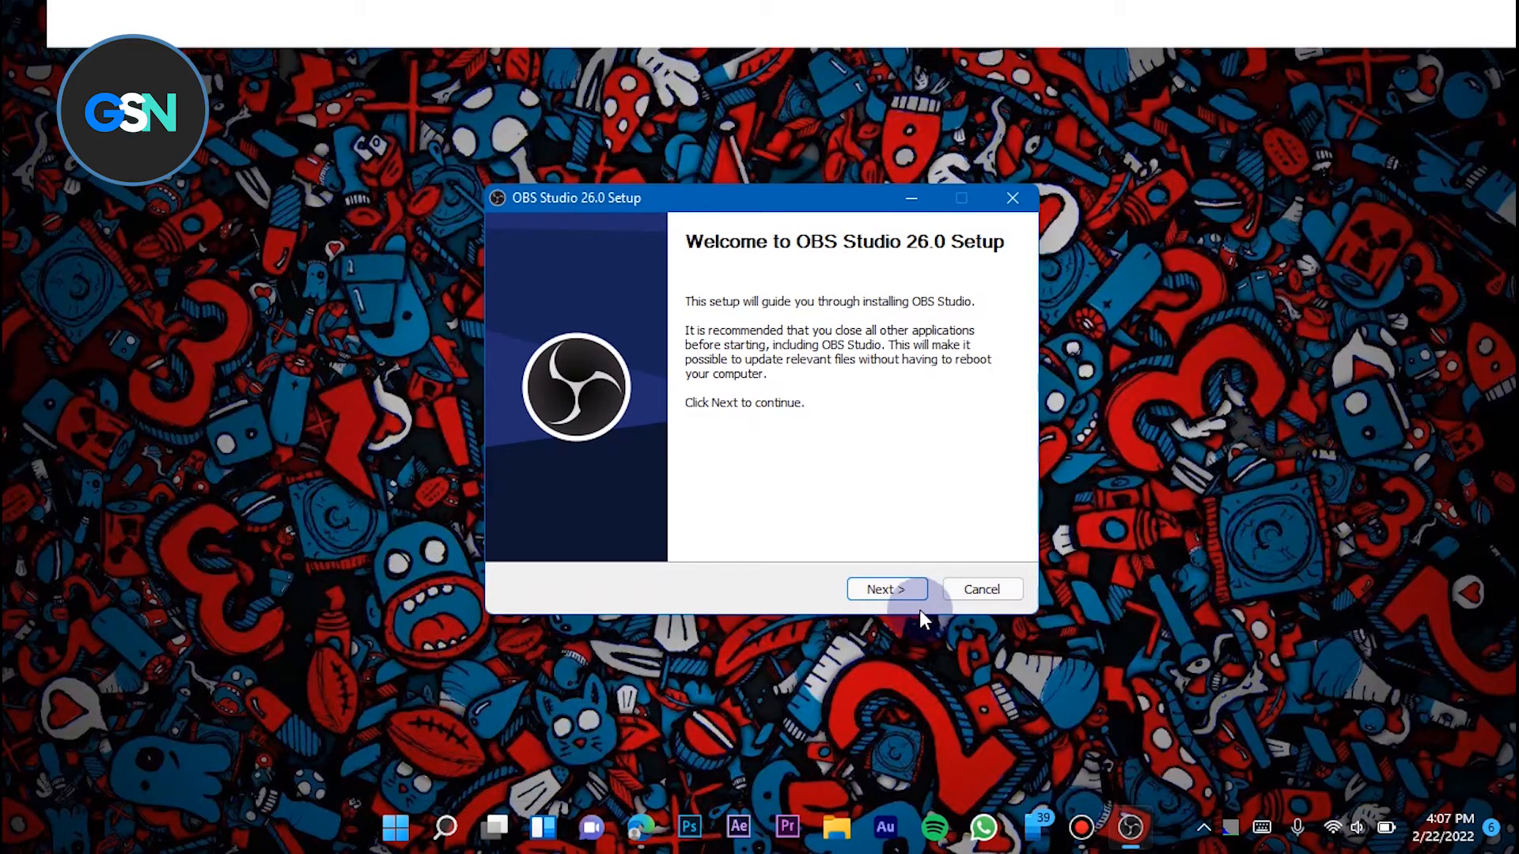
pyautogui.click(886, 589)
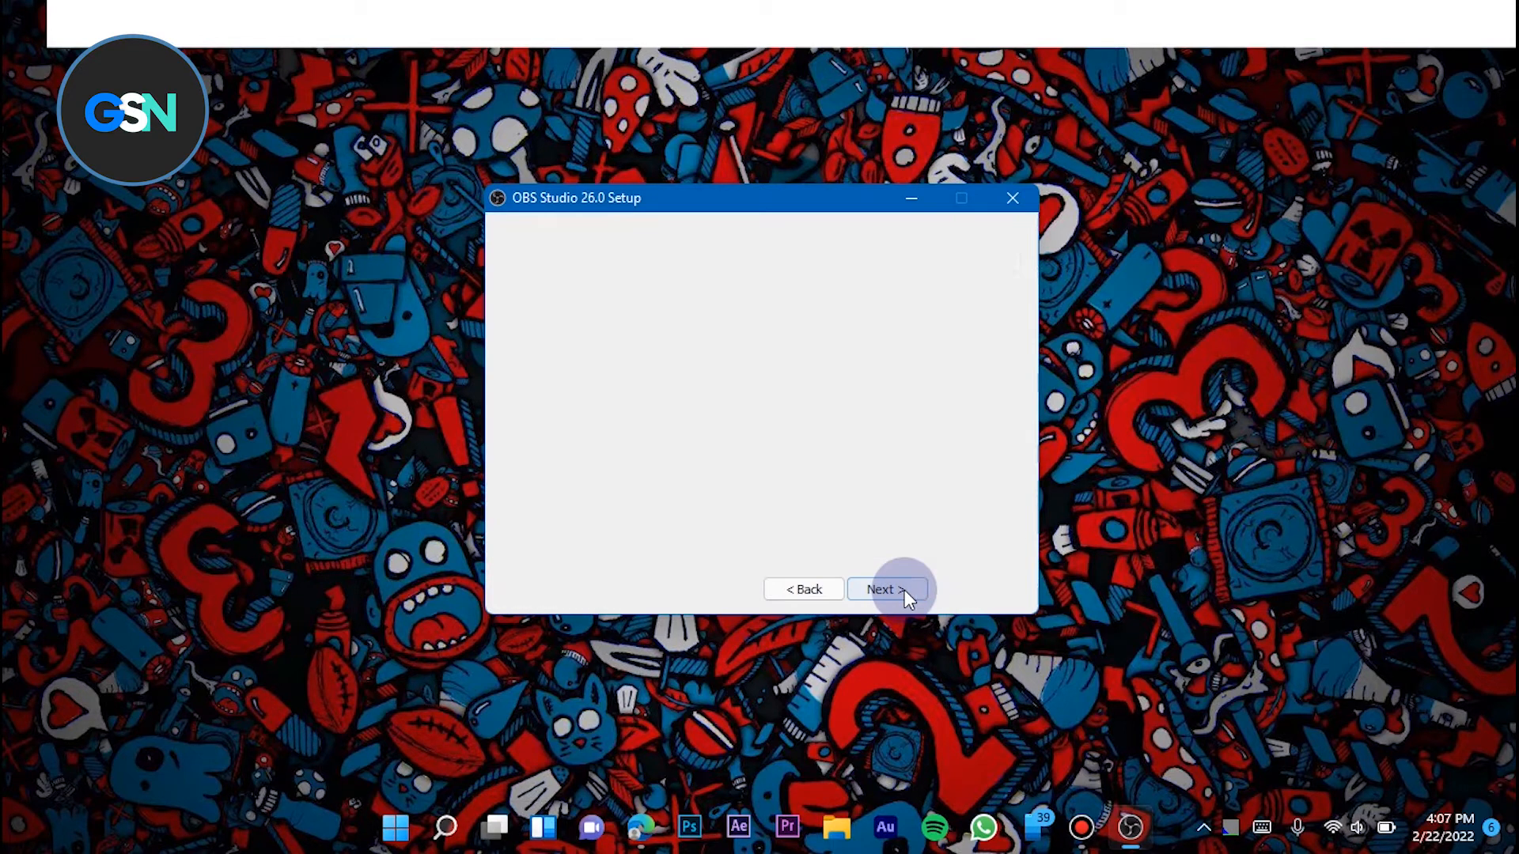
pyautogui.click(886, 590)
pyautogui.click(904, 591)
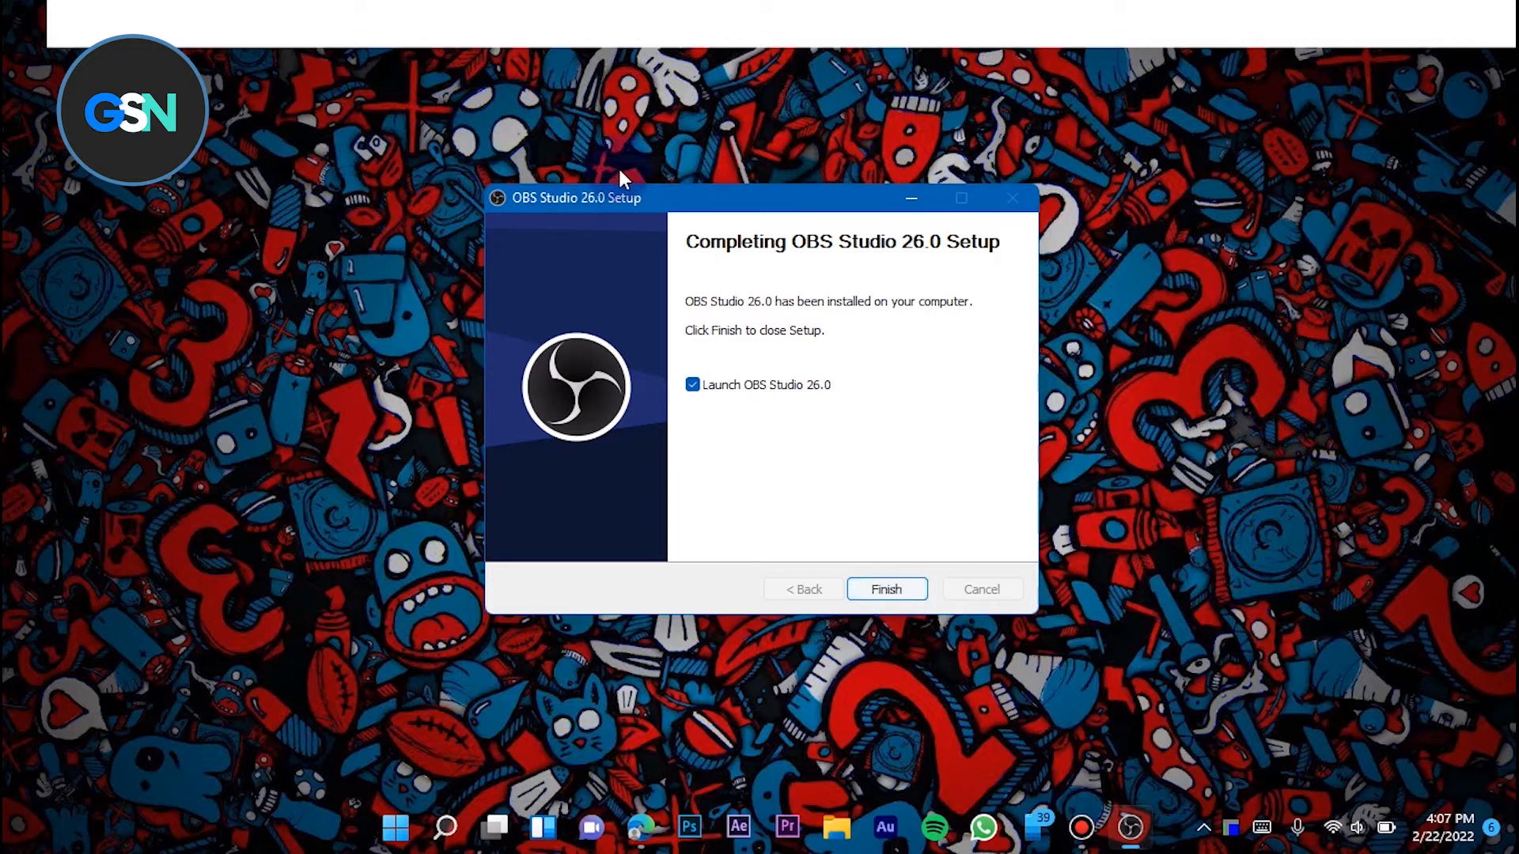
pyautogui.click(703, 389)
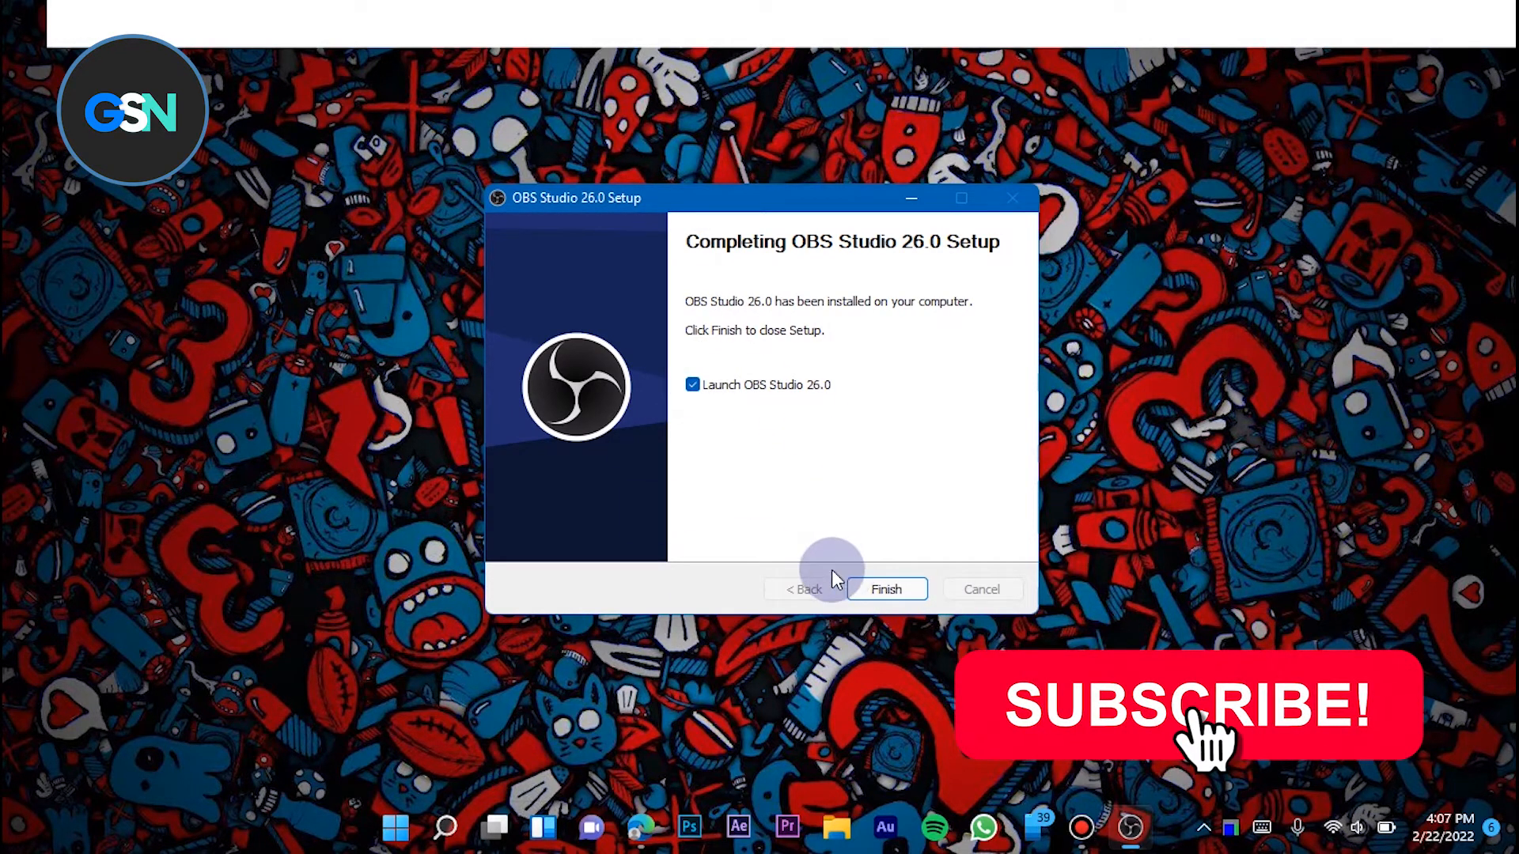
pyautogui.click(861, 590)
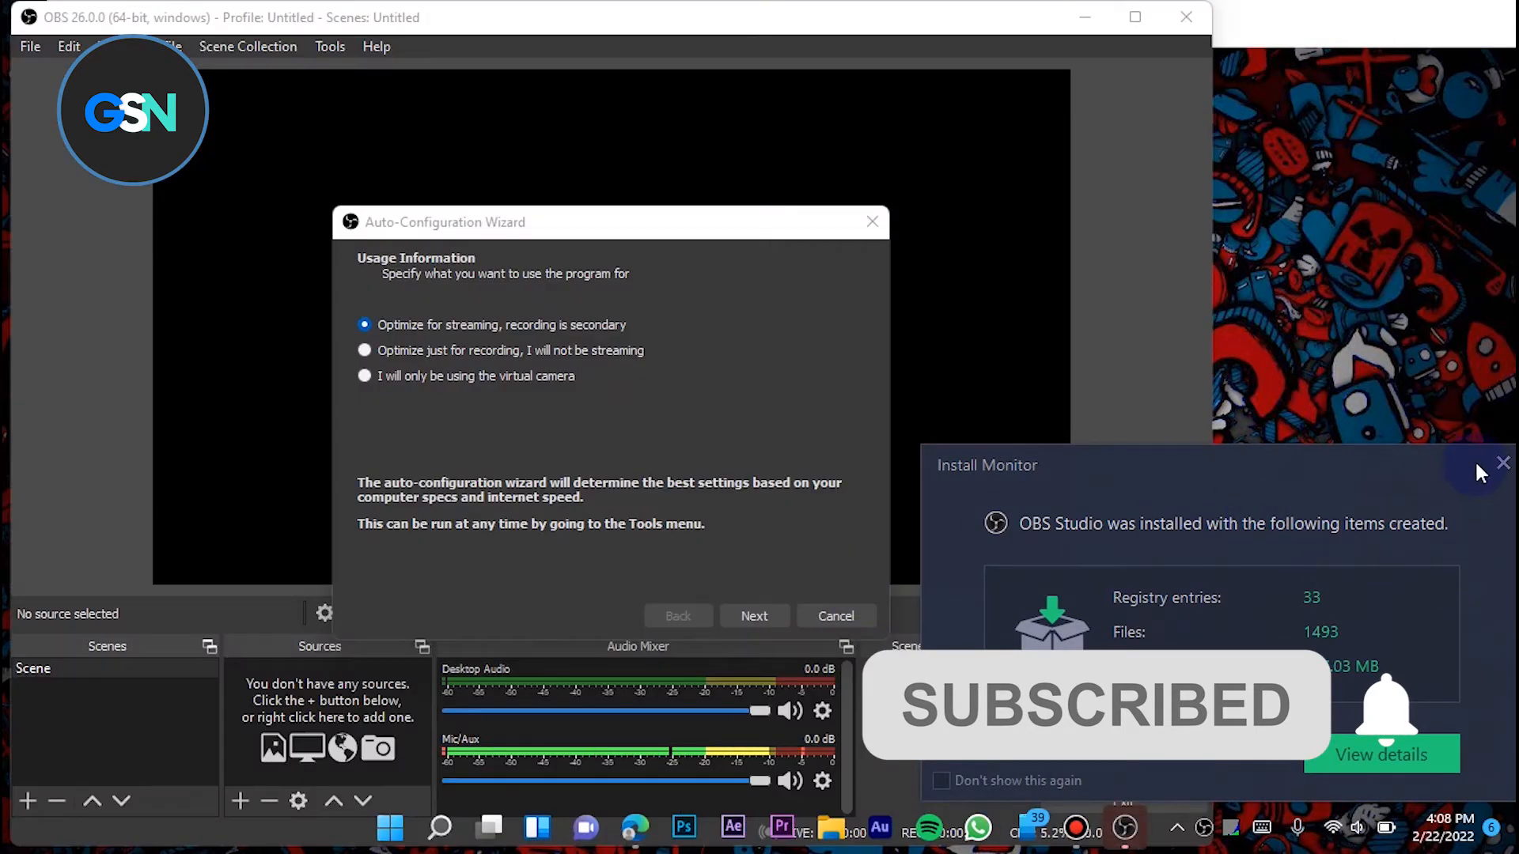
# - Dismiss the install report, auto-configuration wizard and OBS Studio 27.2.1 update dialogs, and maximize the OBS window
pyautogui.click(1477, 469)
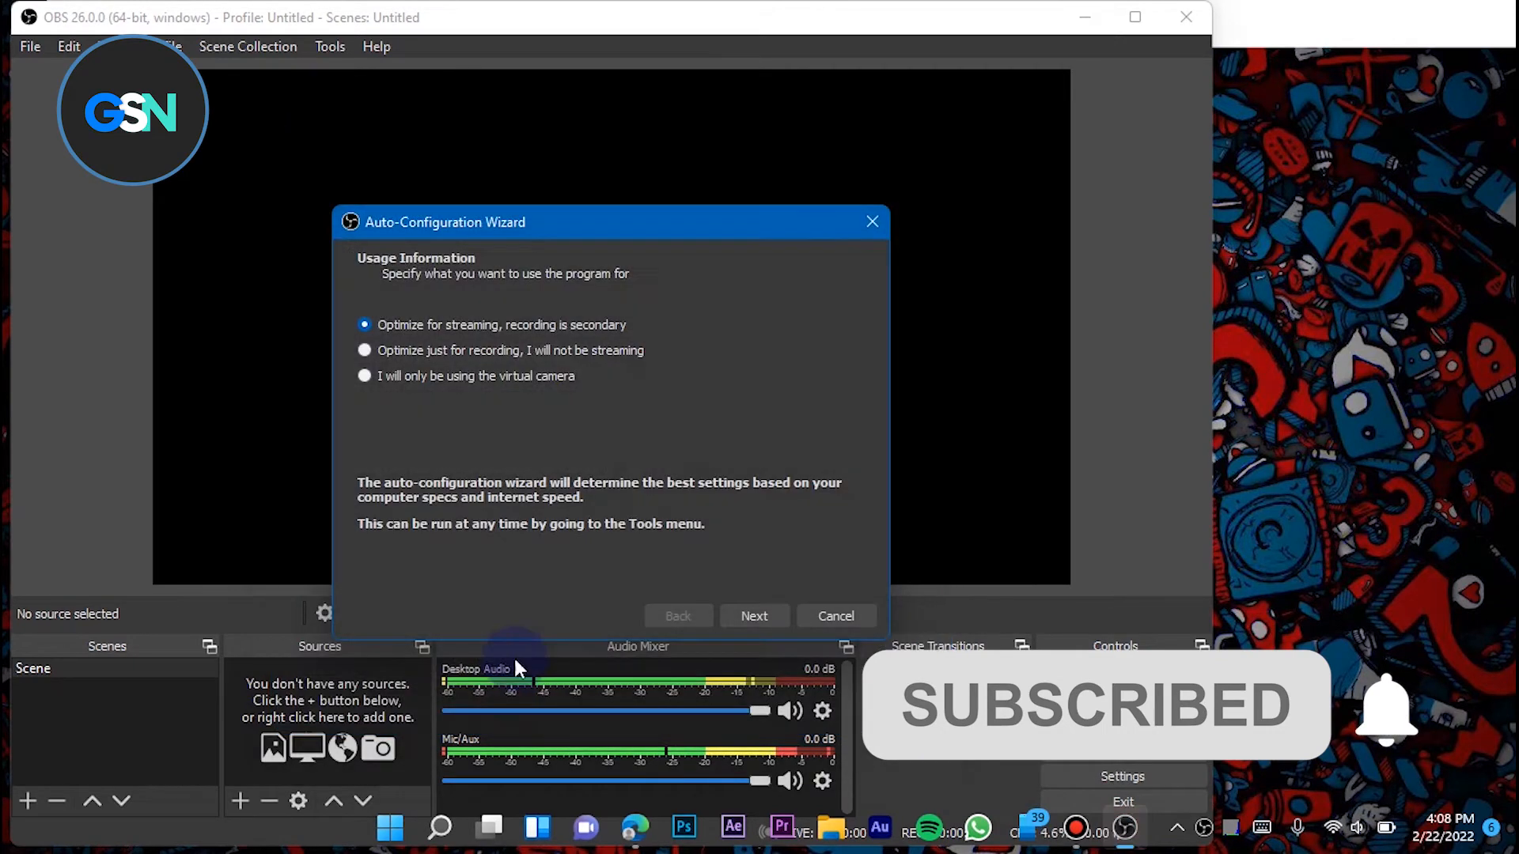
pyautogui.click(502, 704)
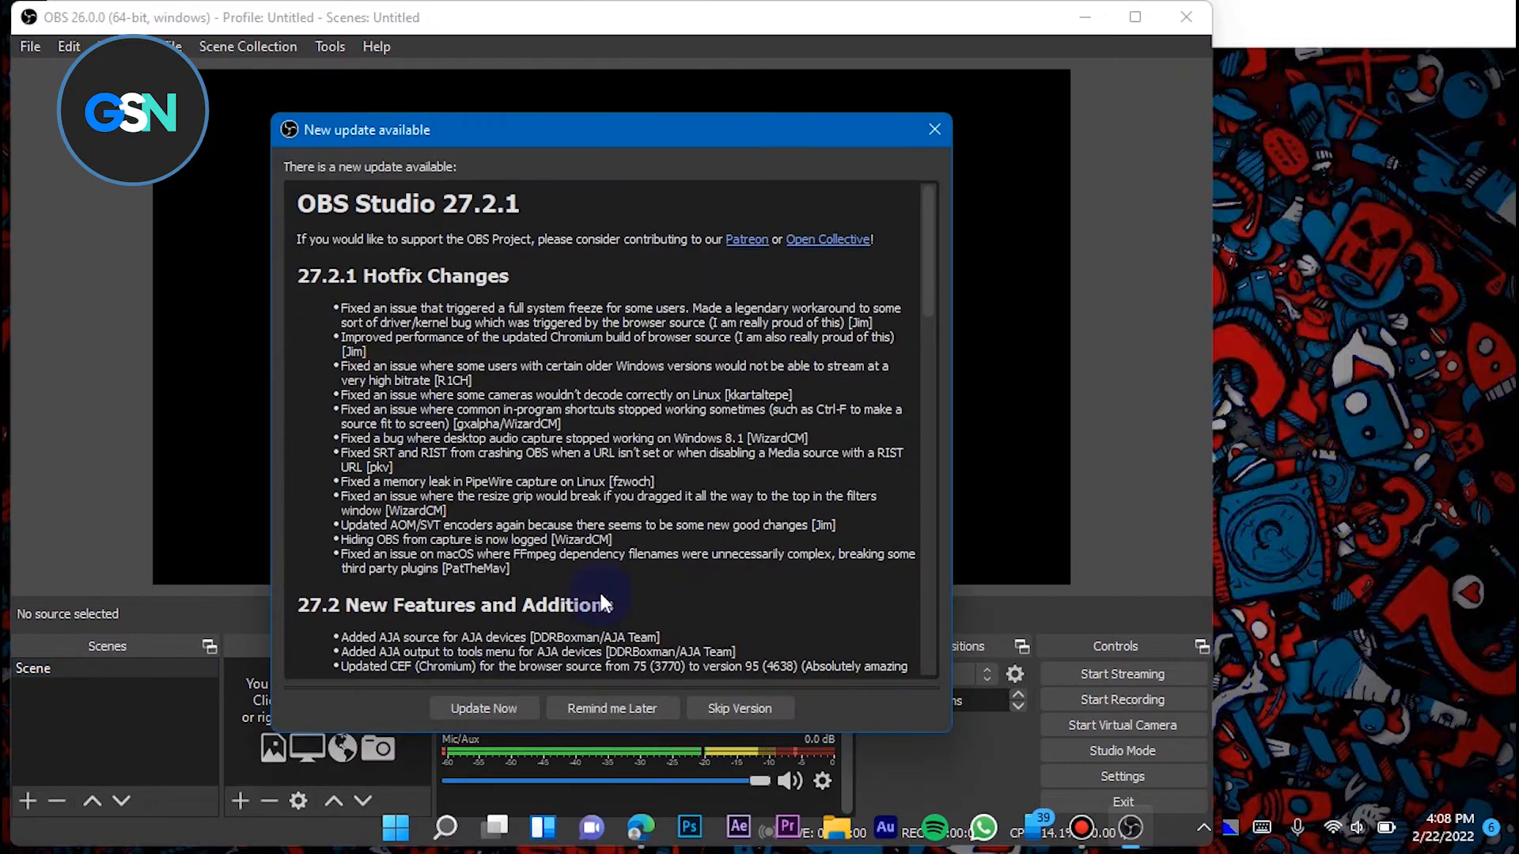
pyautogui.click(932, 131)
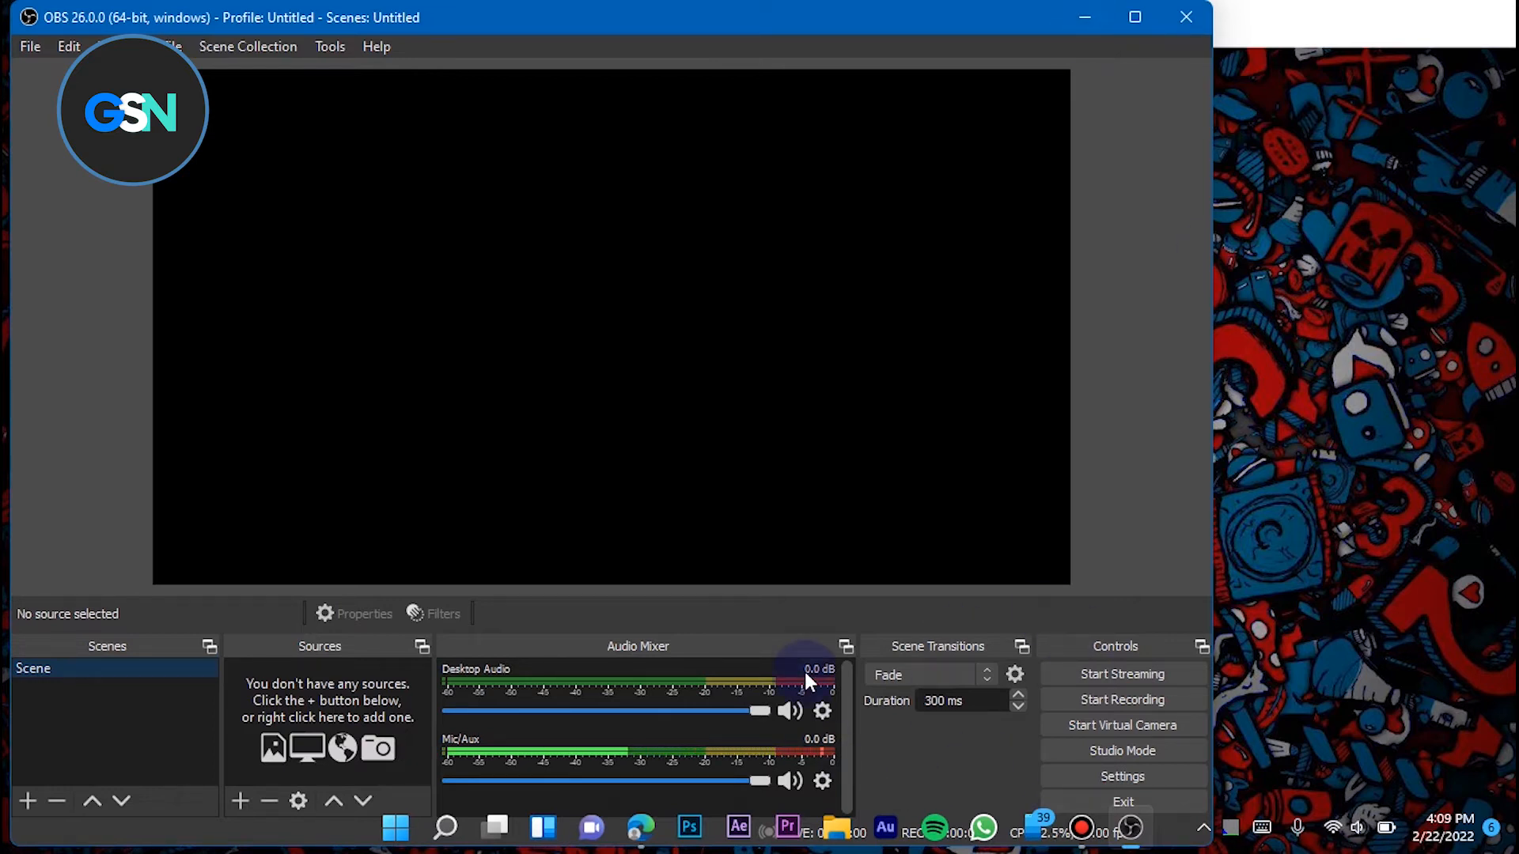
pyautogui.press('super+Up')
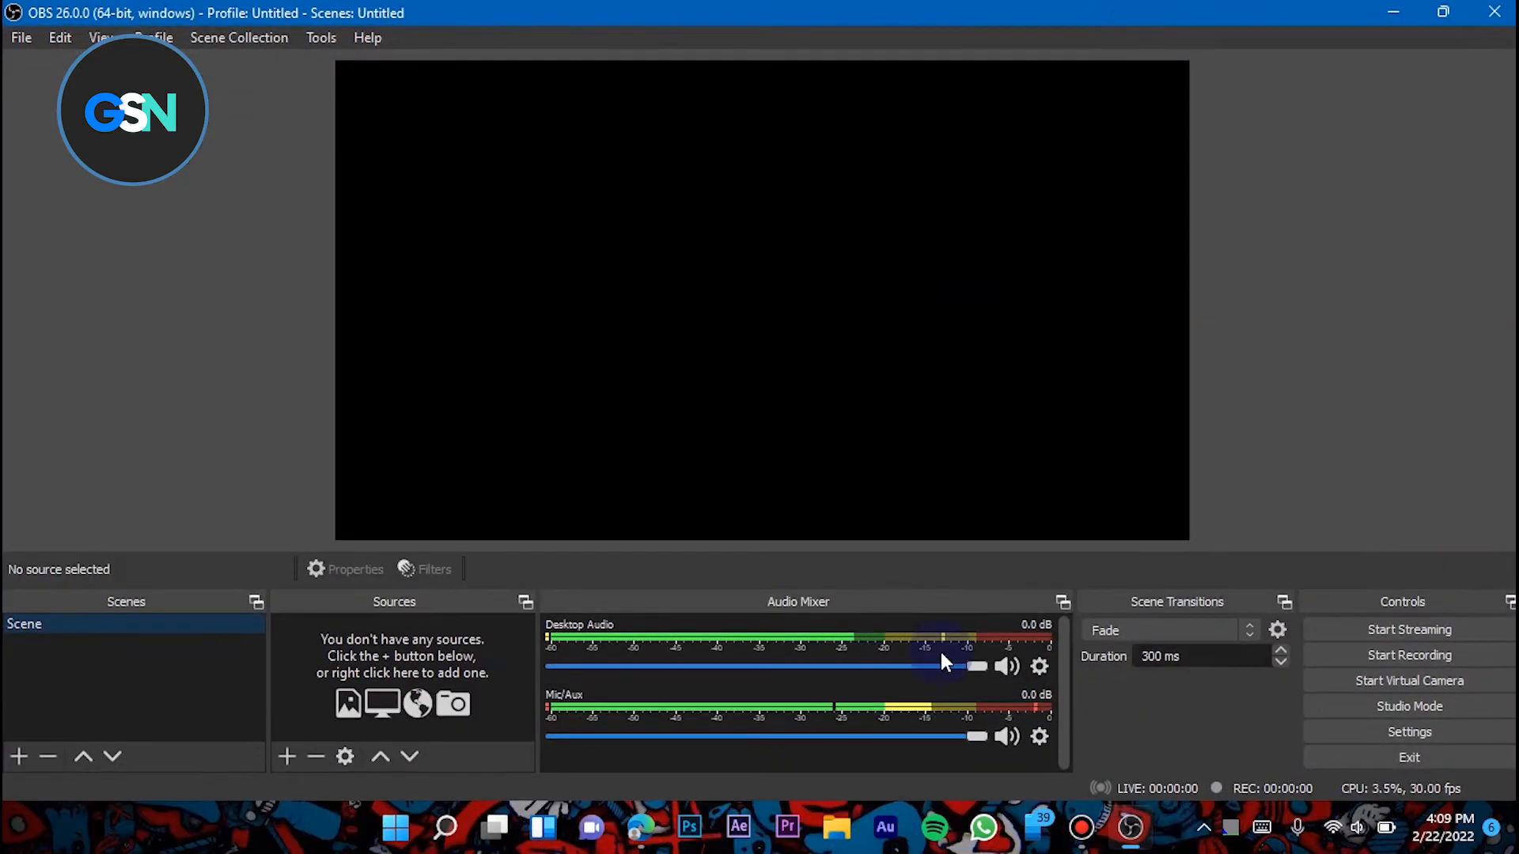
# - Switch to Edge, run the downloaded own3d-pro-1.4.7.0 installer, accept its license agreement, and install the plugin for OBS Studio
pyautogui.click(620, 824)
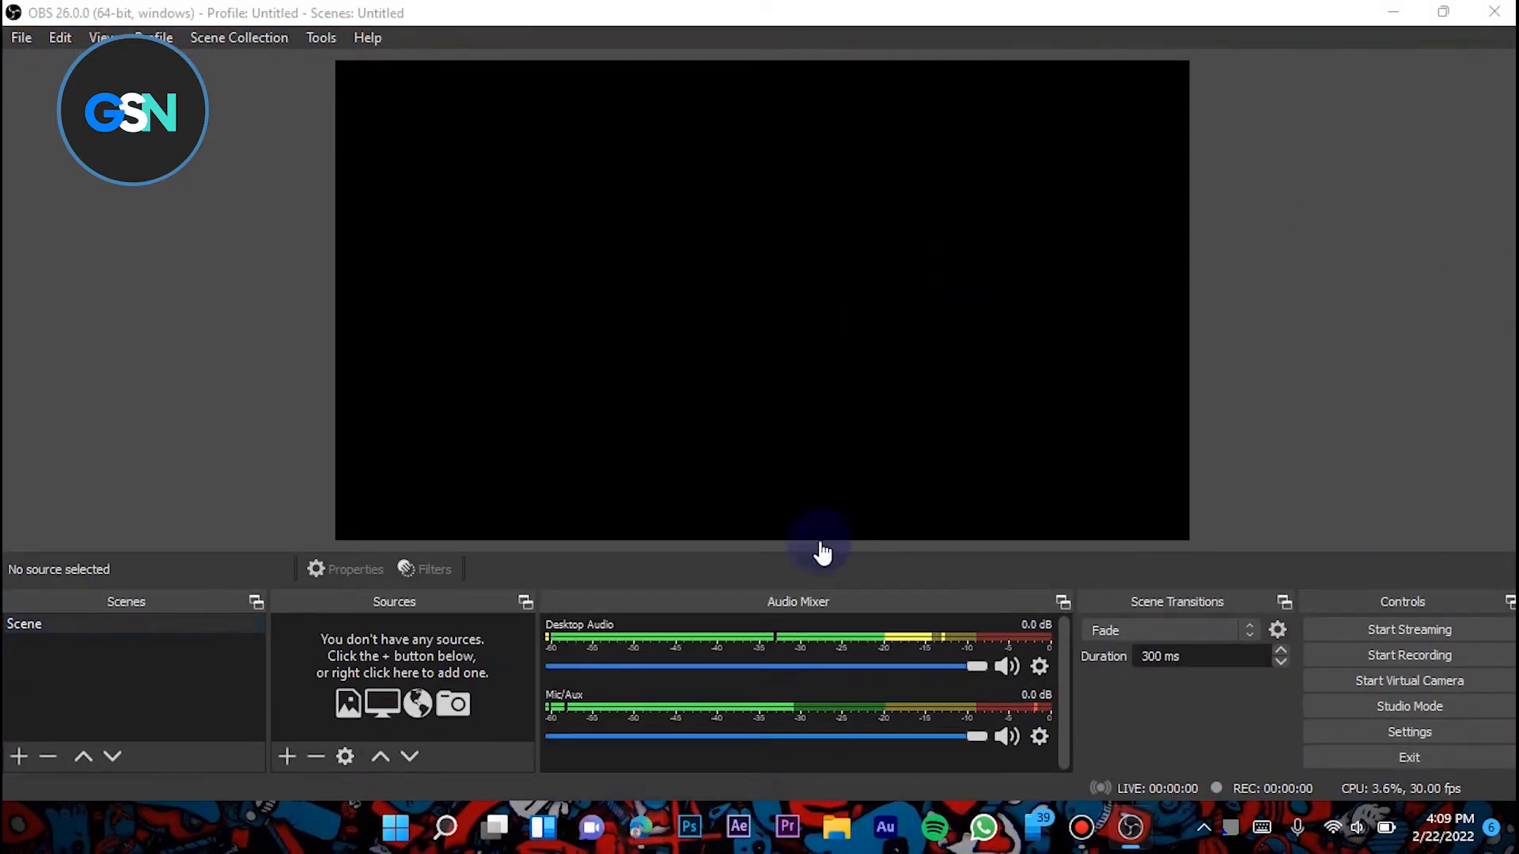
pyautogui.click(1386, 57)
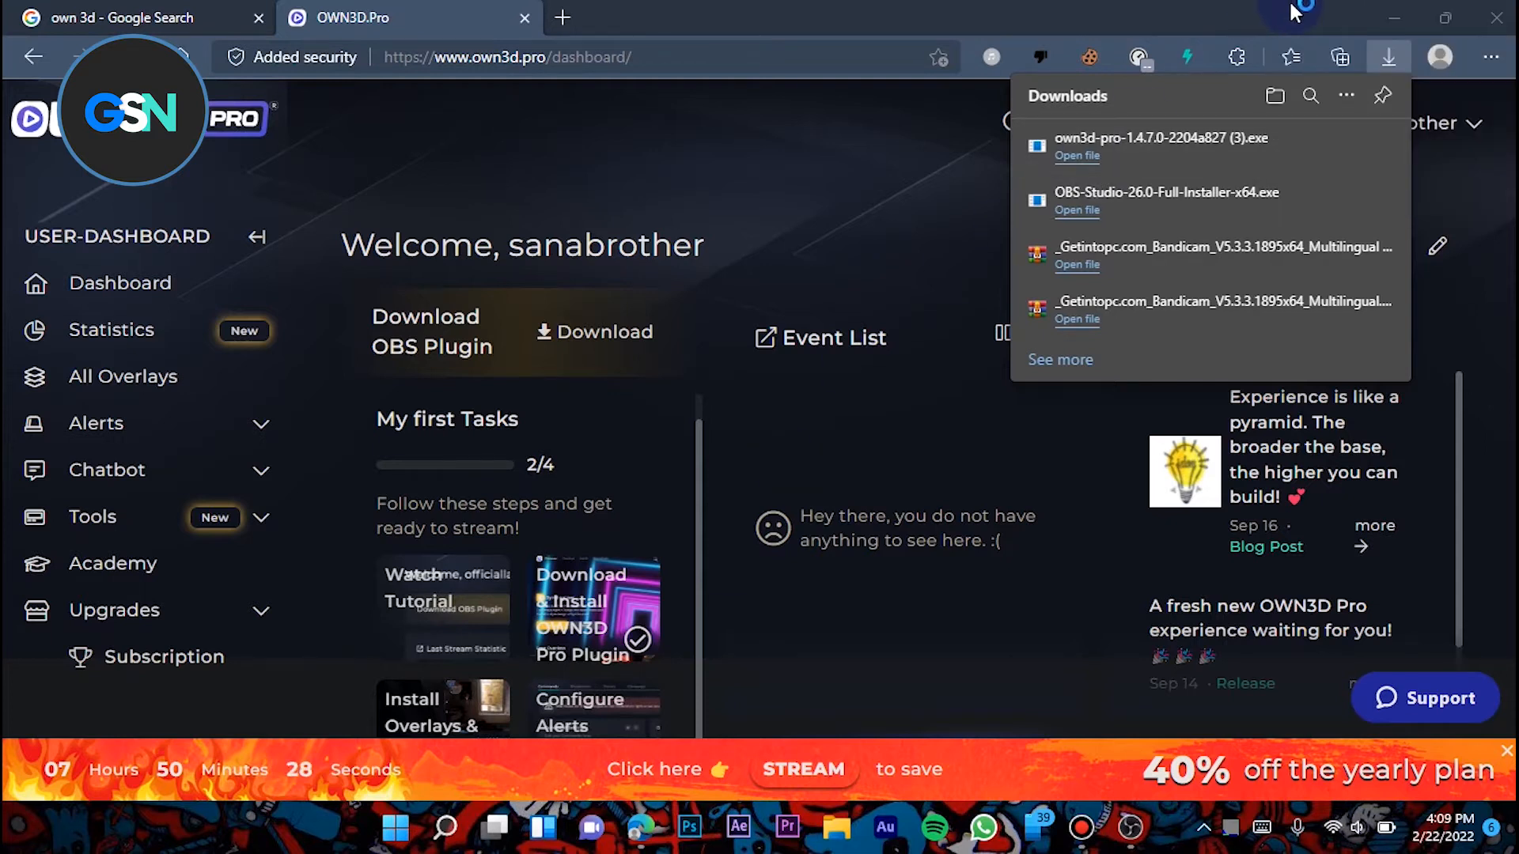
pyautogui.click(1380, 18)
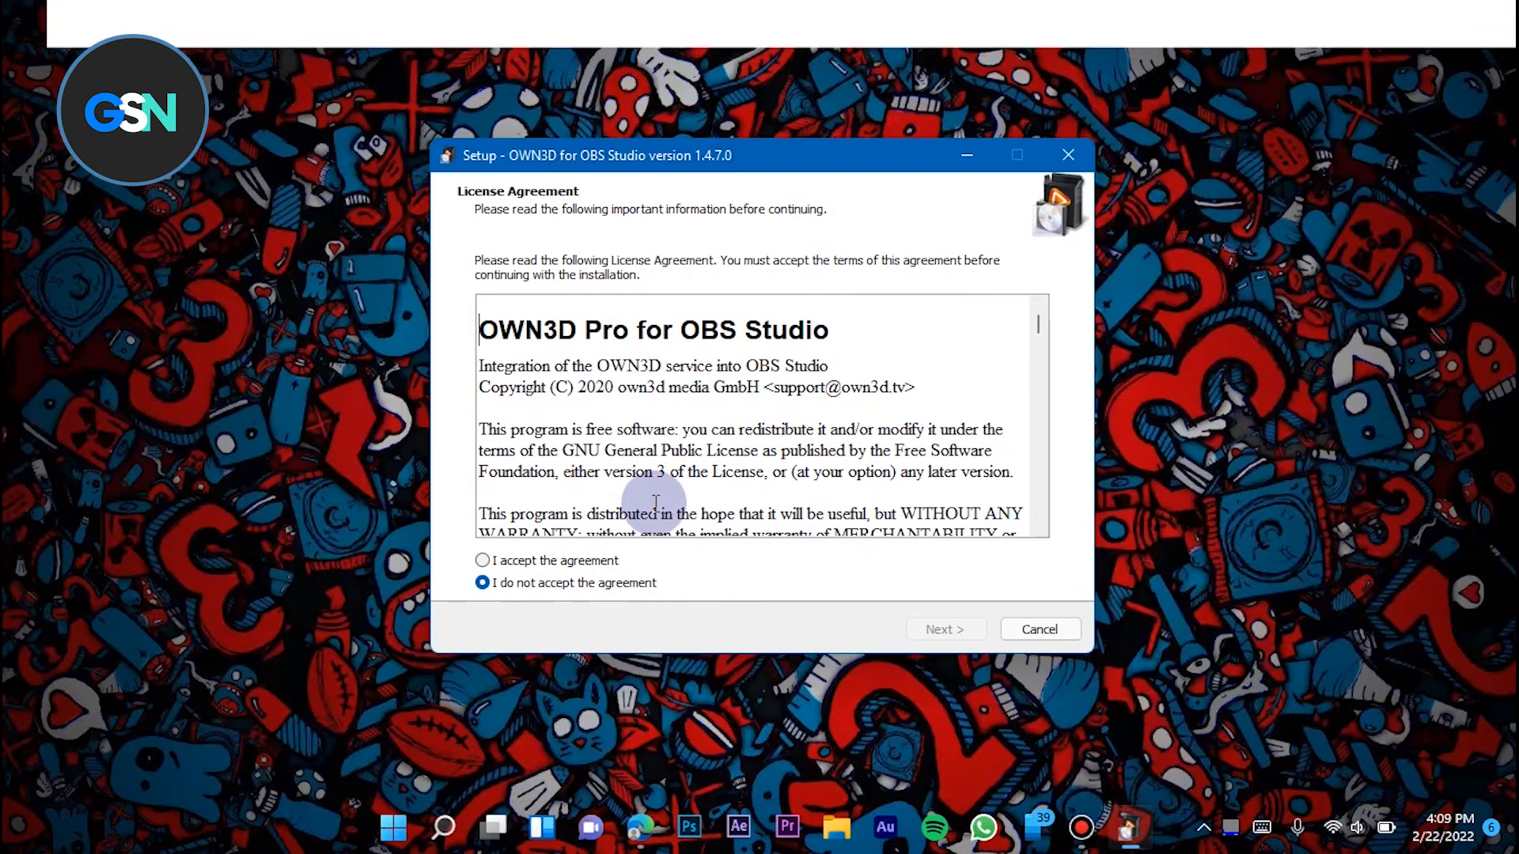
pyautogui.click(622, 562)
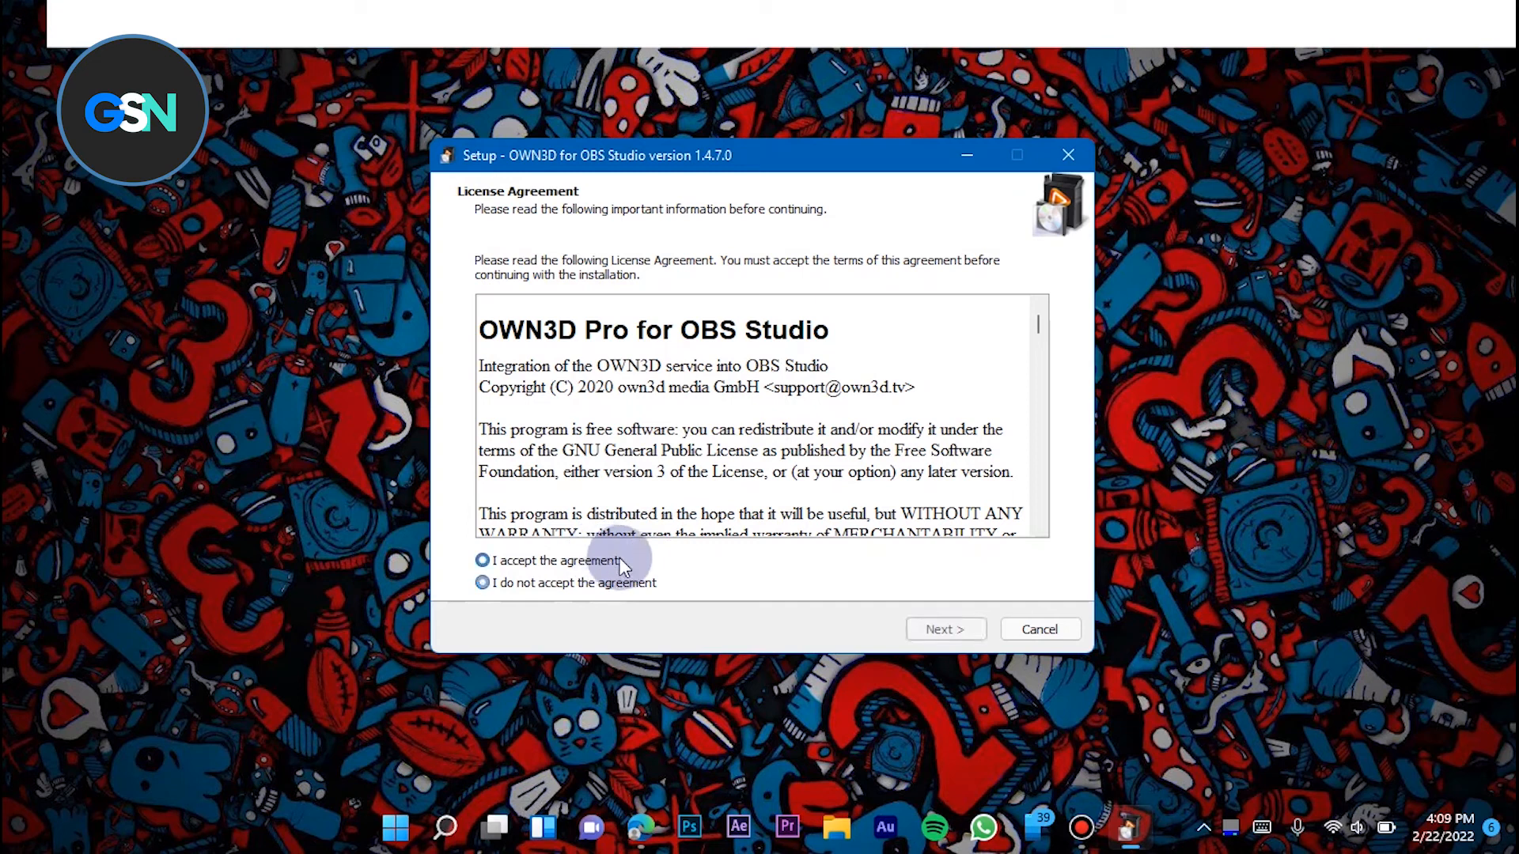
pyautogui.click(948, 622)
pyautogui.click(947, 622)
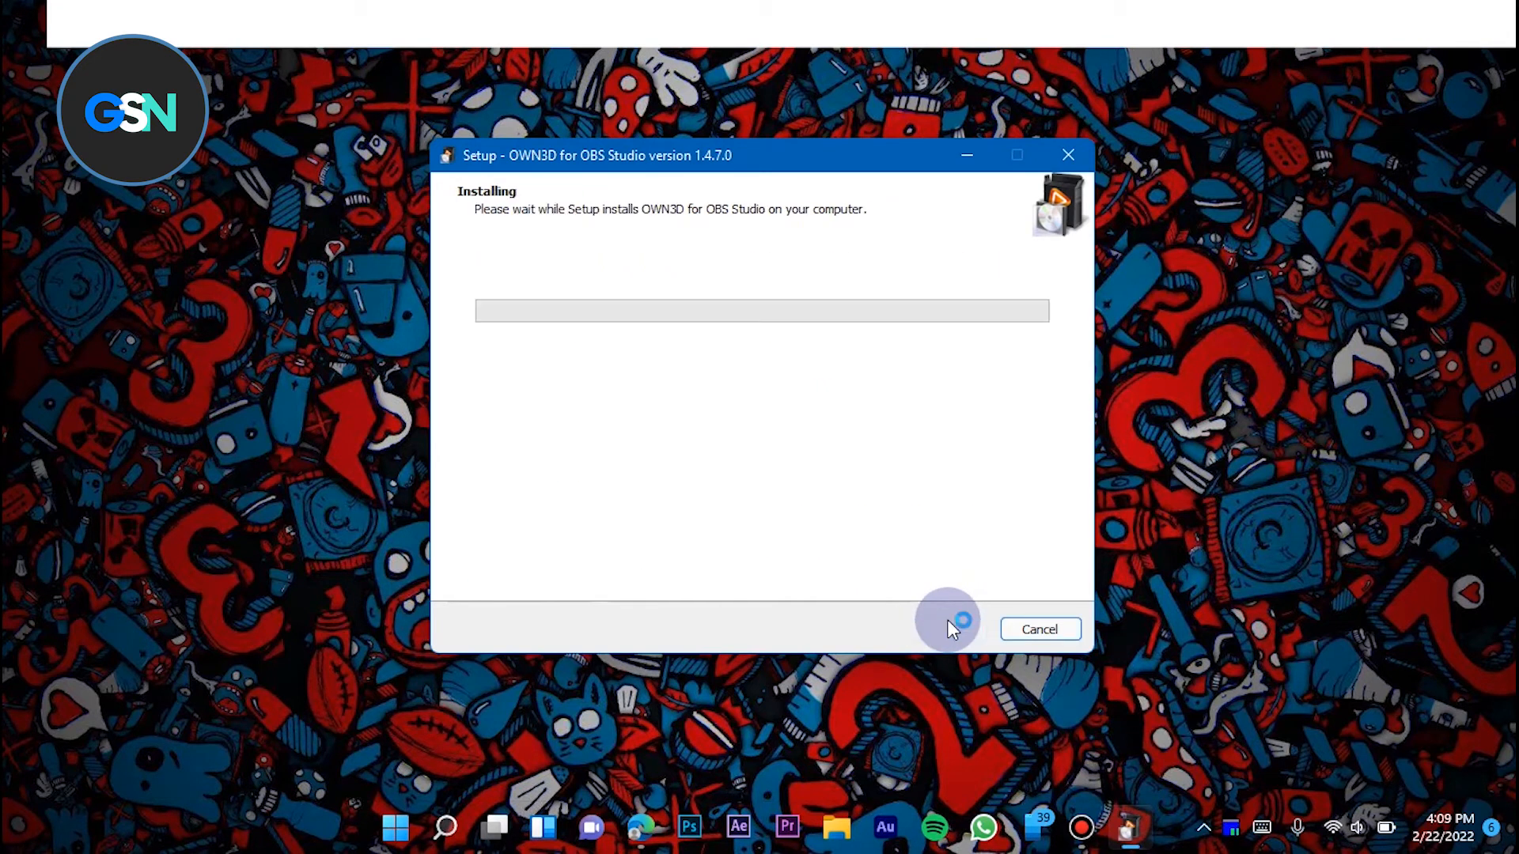
pyautogui.click(957, 639)
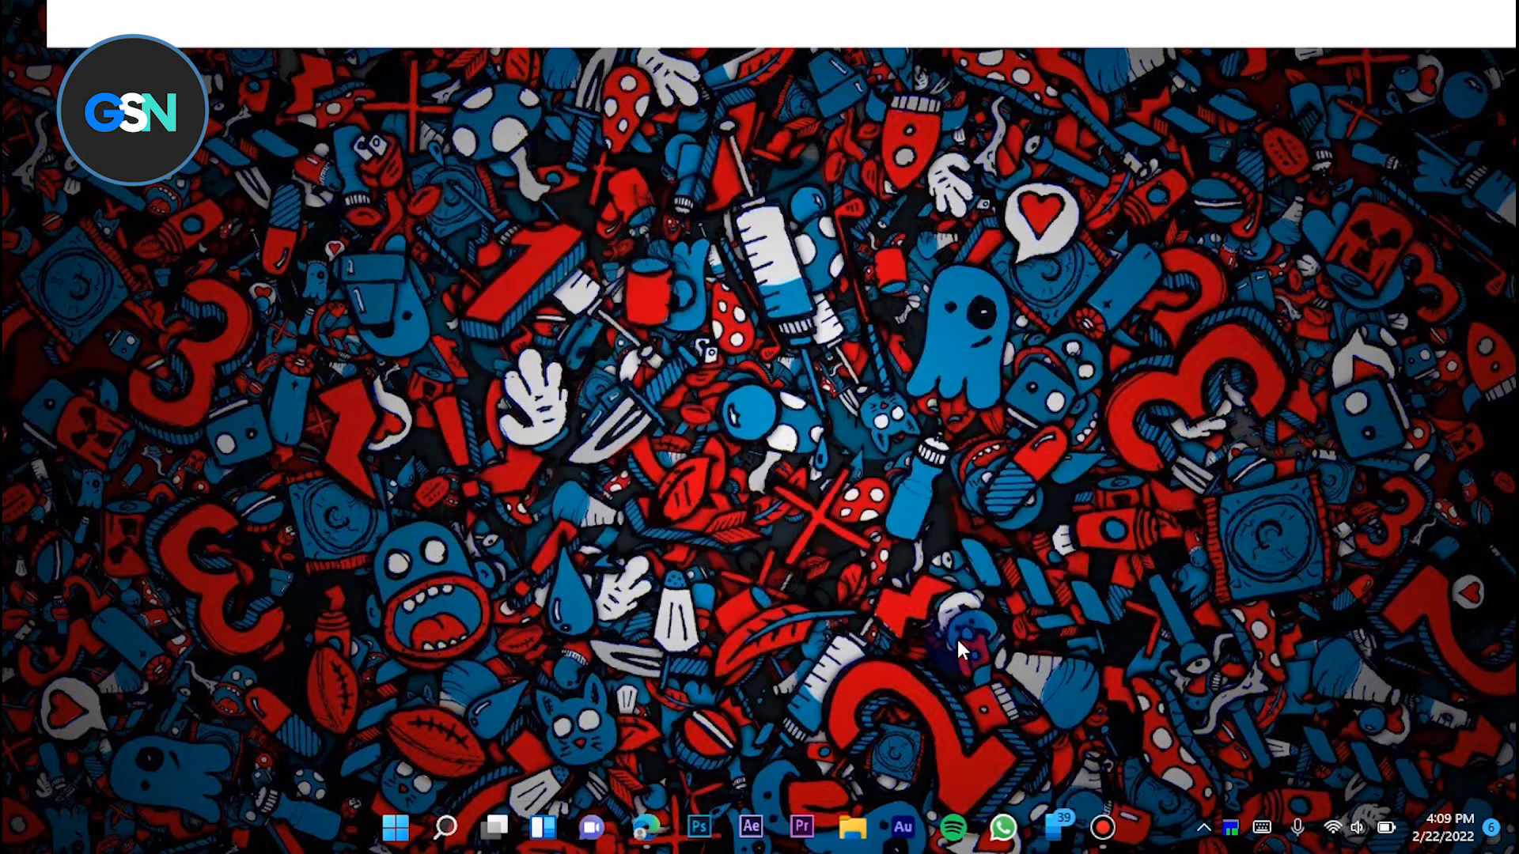
# - Start a search of the computer's apps with "o"
pyautogui.click(411, 824)
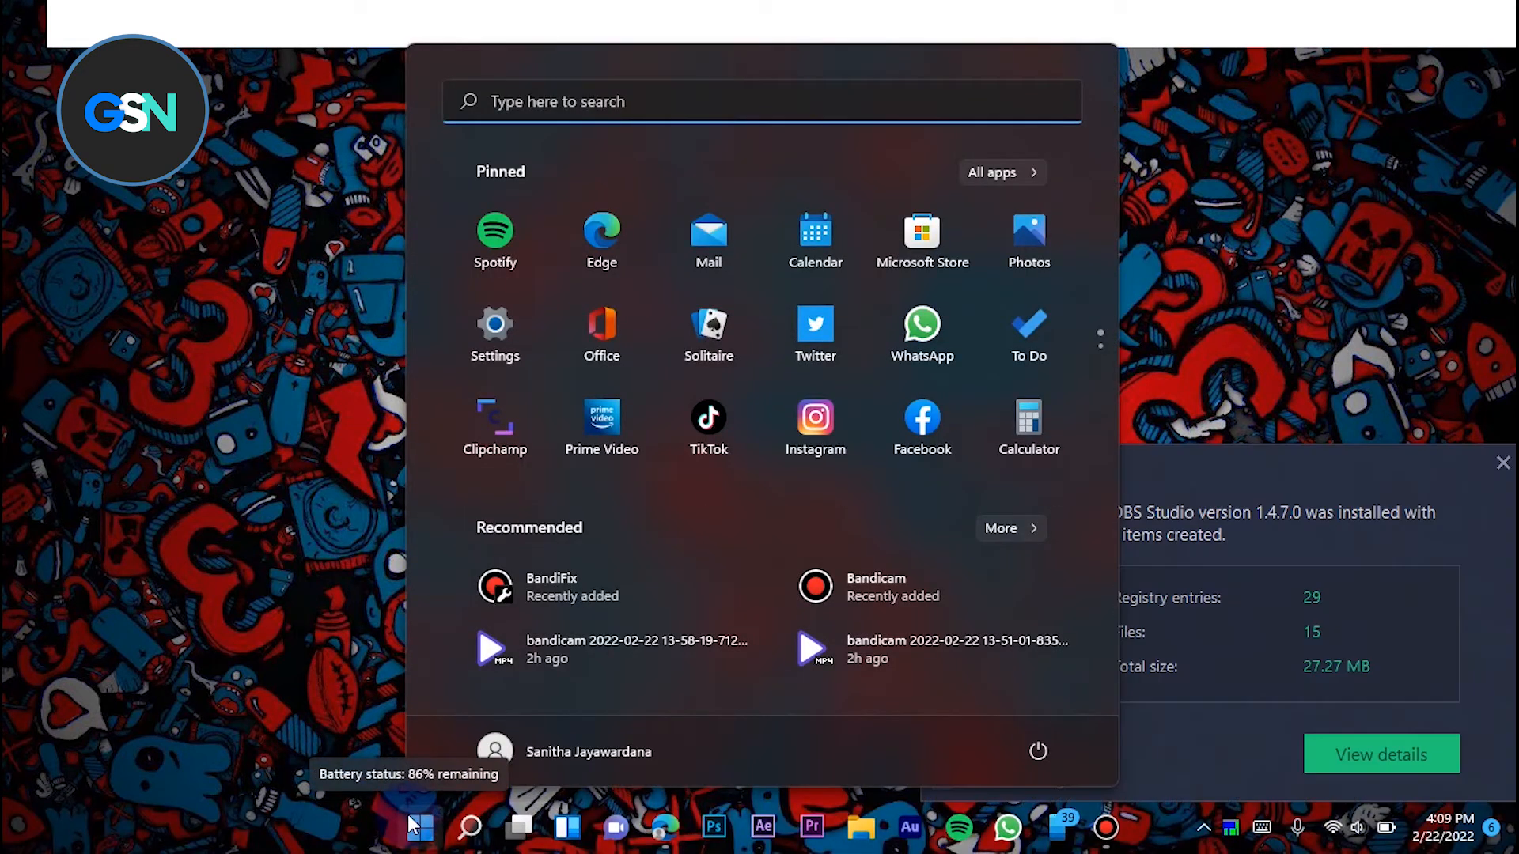
pyautogui.write('o')
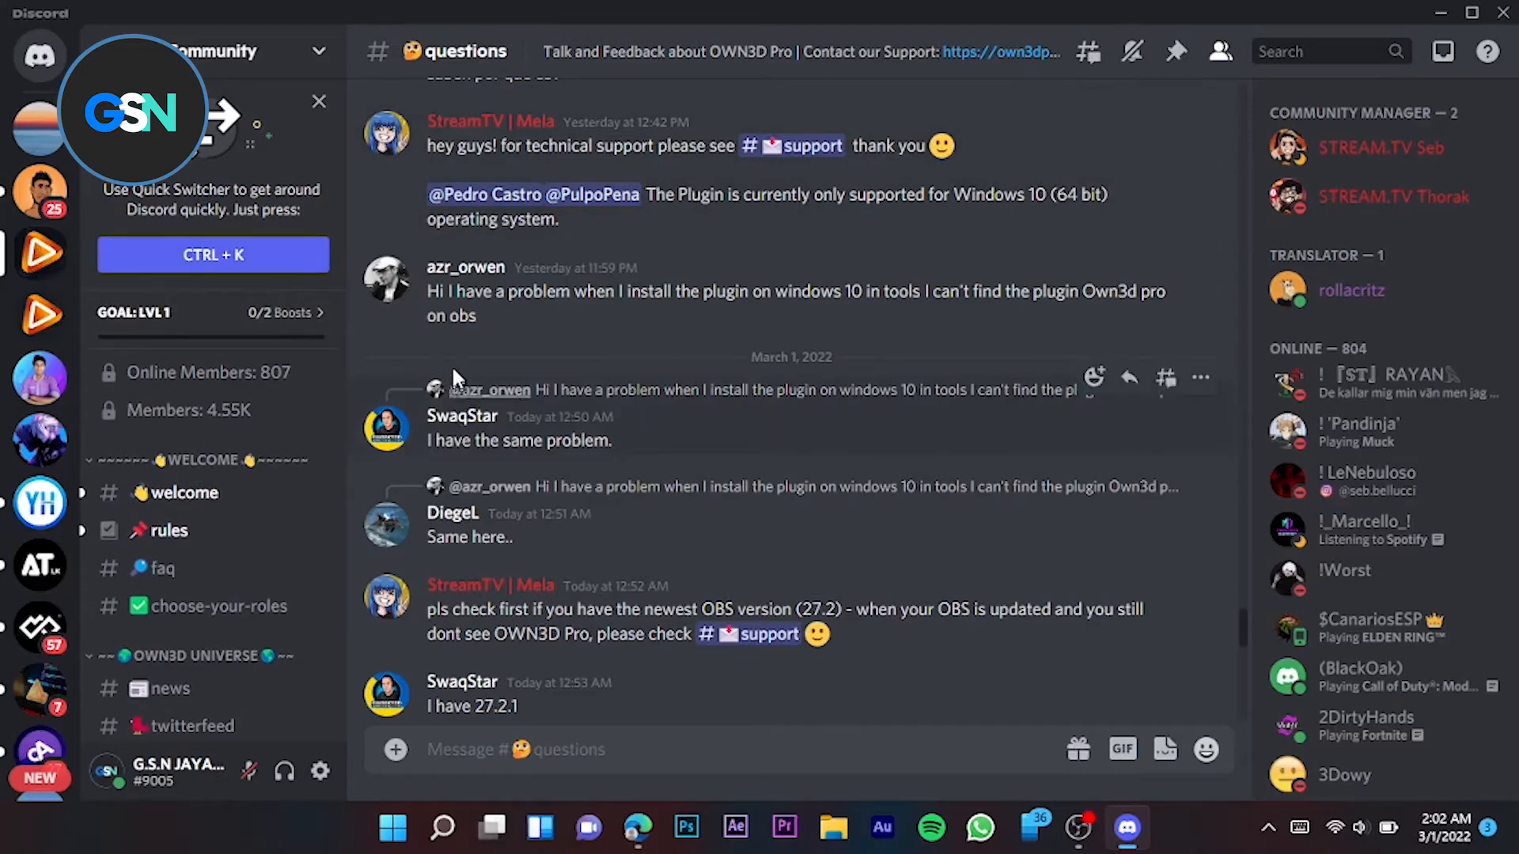
# - In Discord, examine the OWN3D community's questions channel for posts and support replies about the plugin missing from OBS tools
pyautogui.scroll(5, 578, 273)
pyautogui.scroll(4, 628, 320)
pyautogui.scroll(-9, 715, 296)
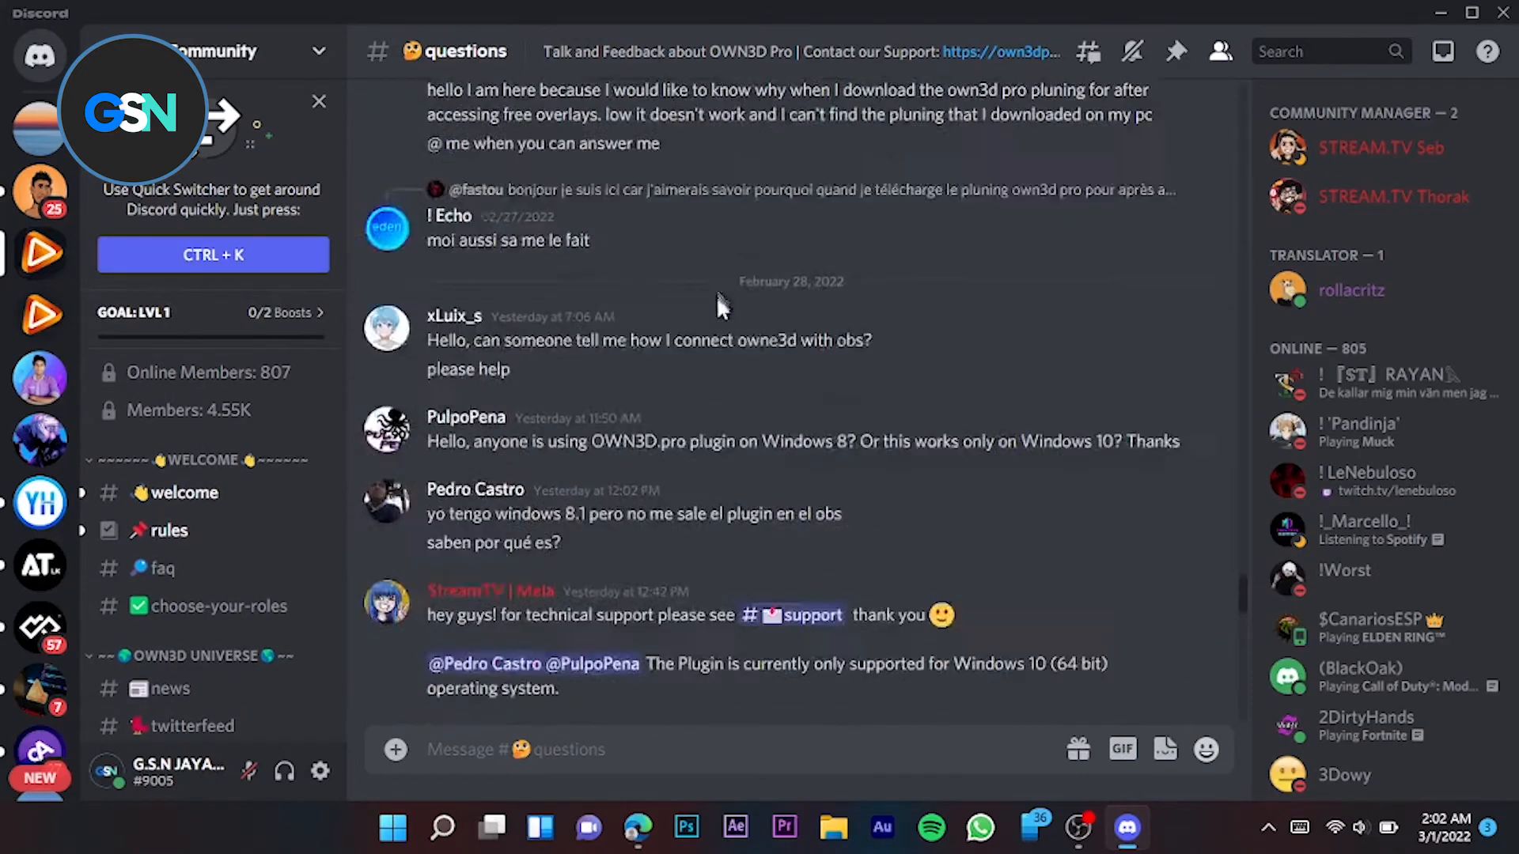
pyautogui.scroll(-10, 680, 376)
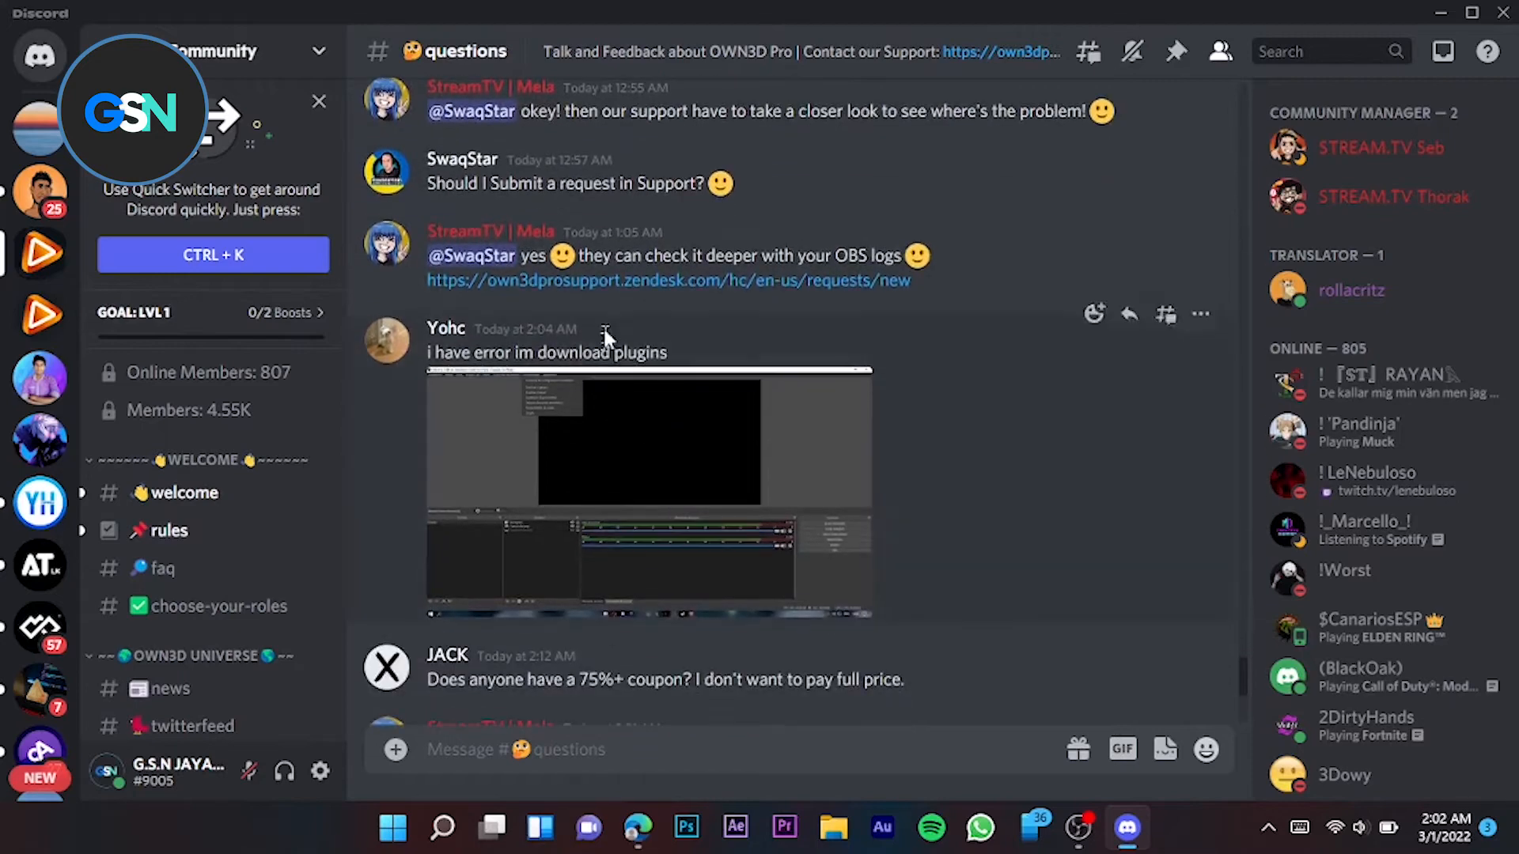
pyautogui.scroll(10, 838, 482)
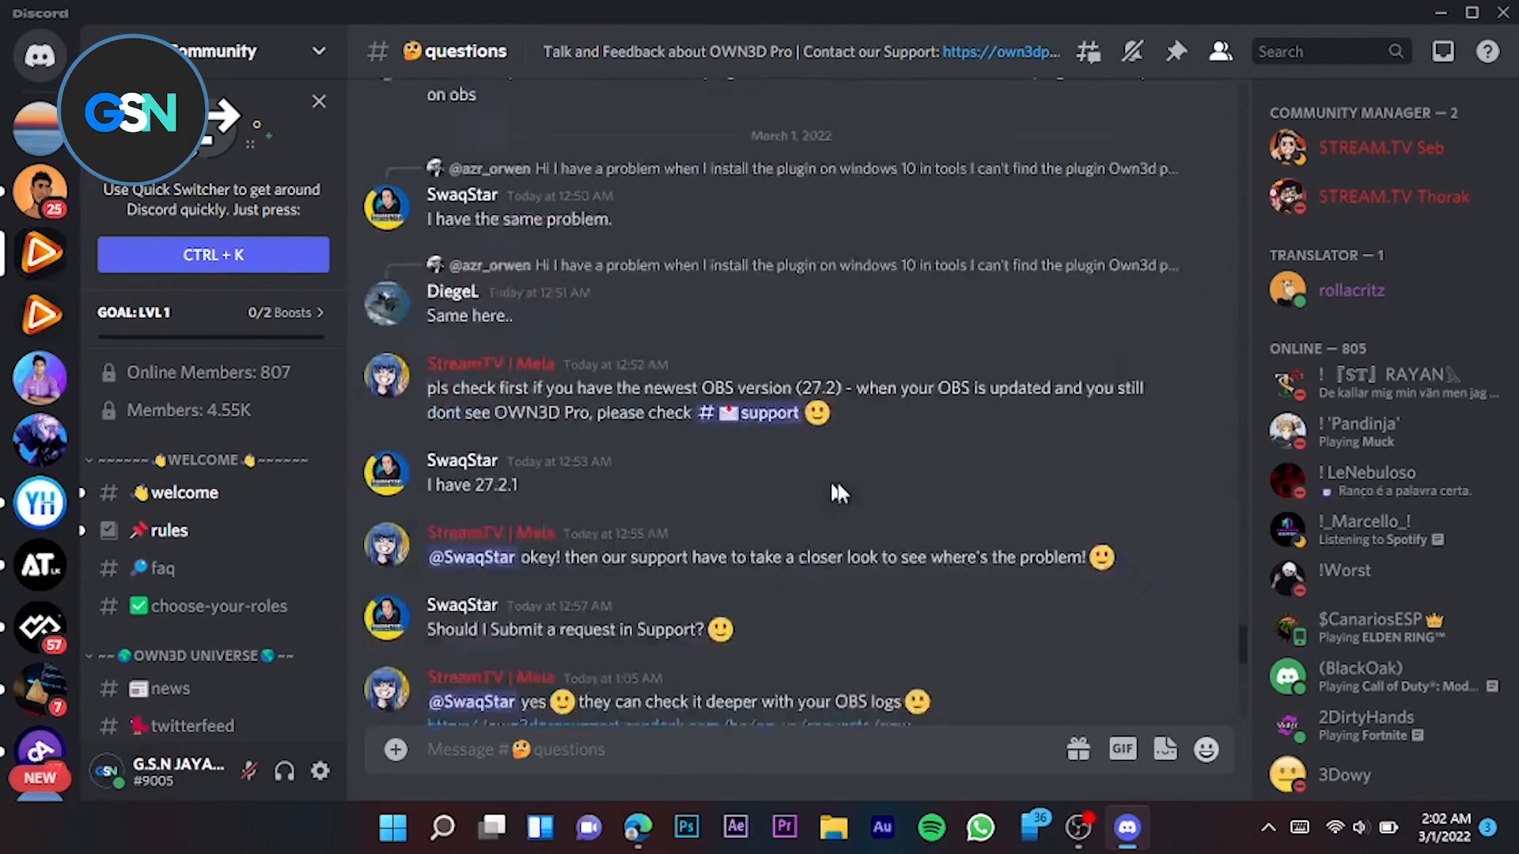
pyautogui.scroll(10, 838, 483)
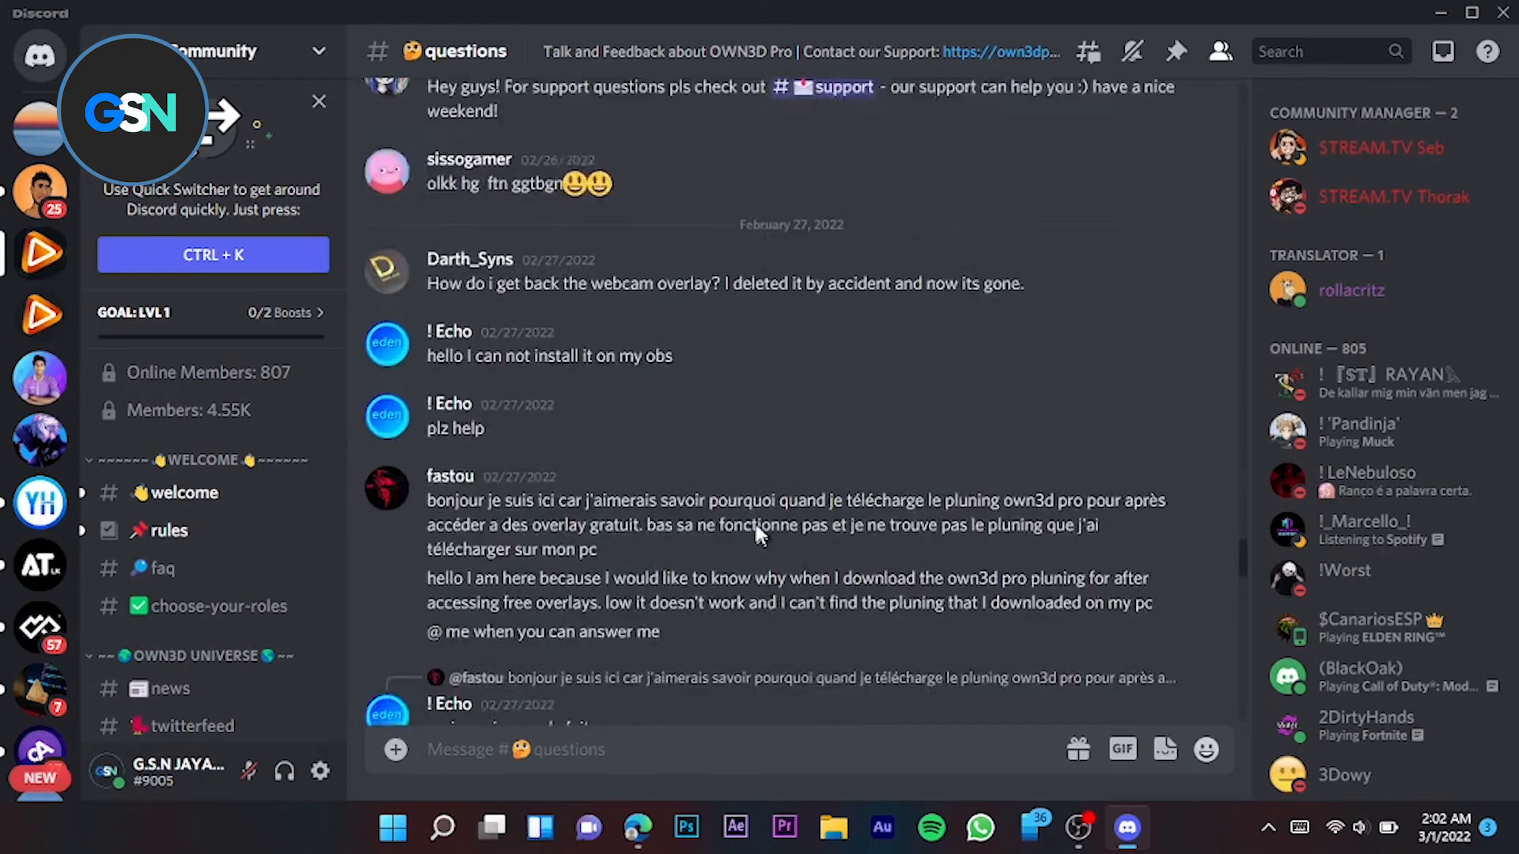
pyautogui.scroll(10, 732, 518)
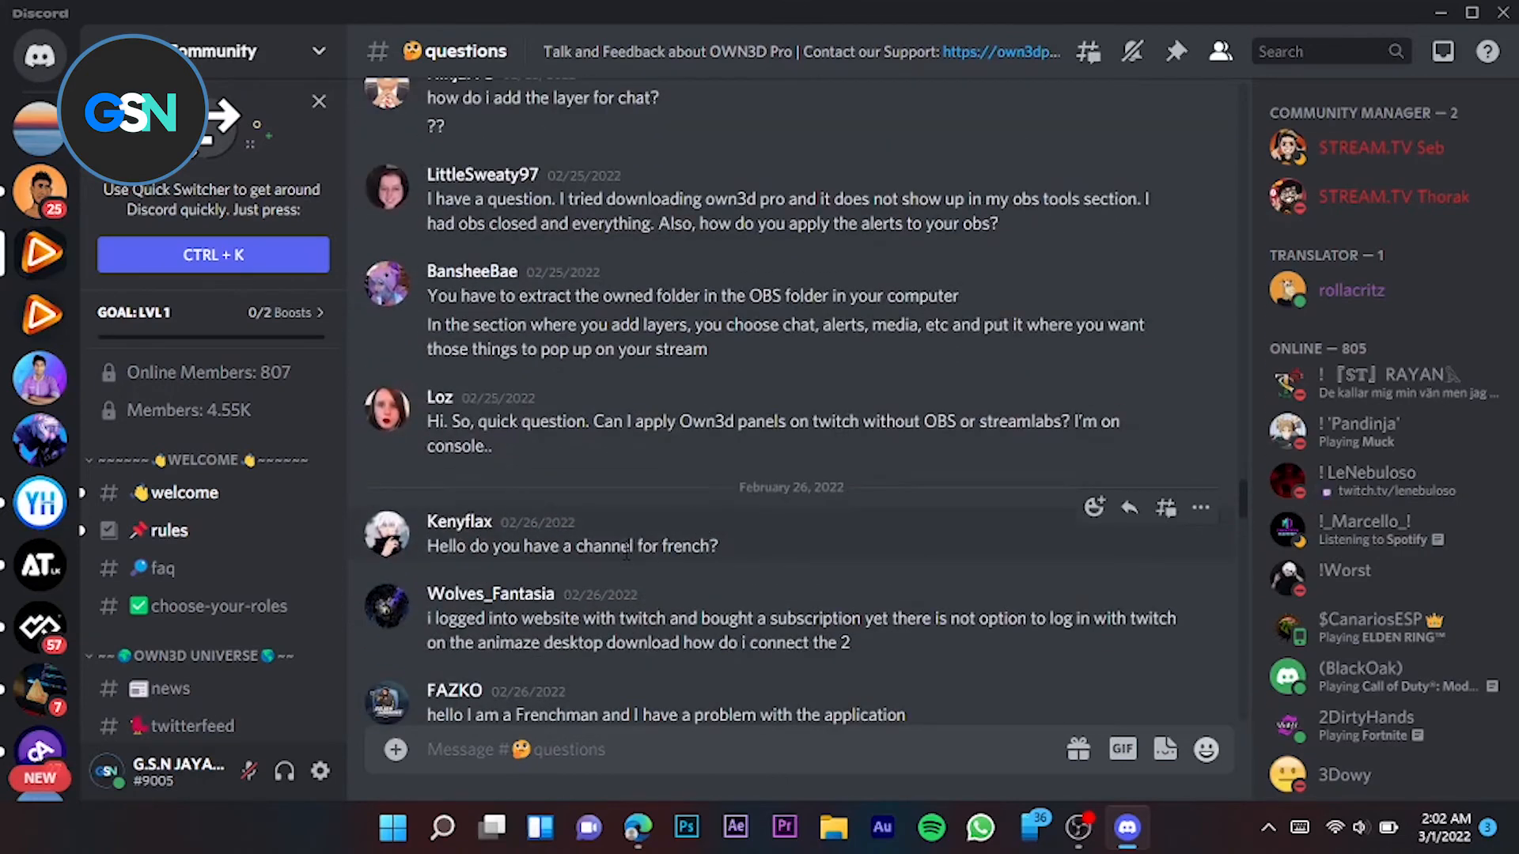
pyautogui.scroll(10, 624, 559)
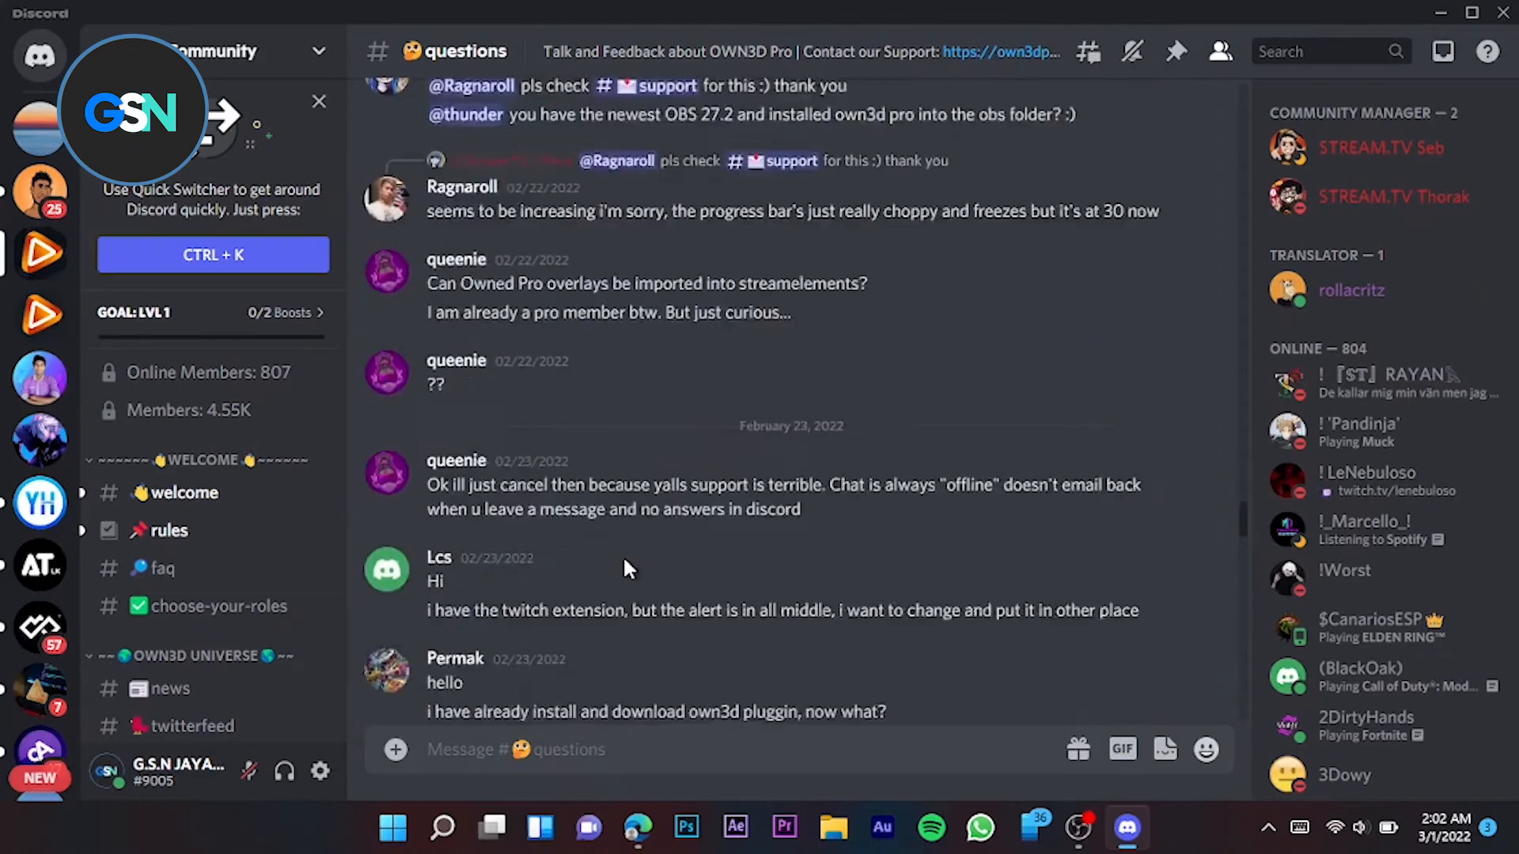
pyautogui.scroll(5, 623, 555)
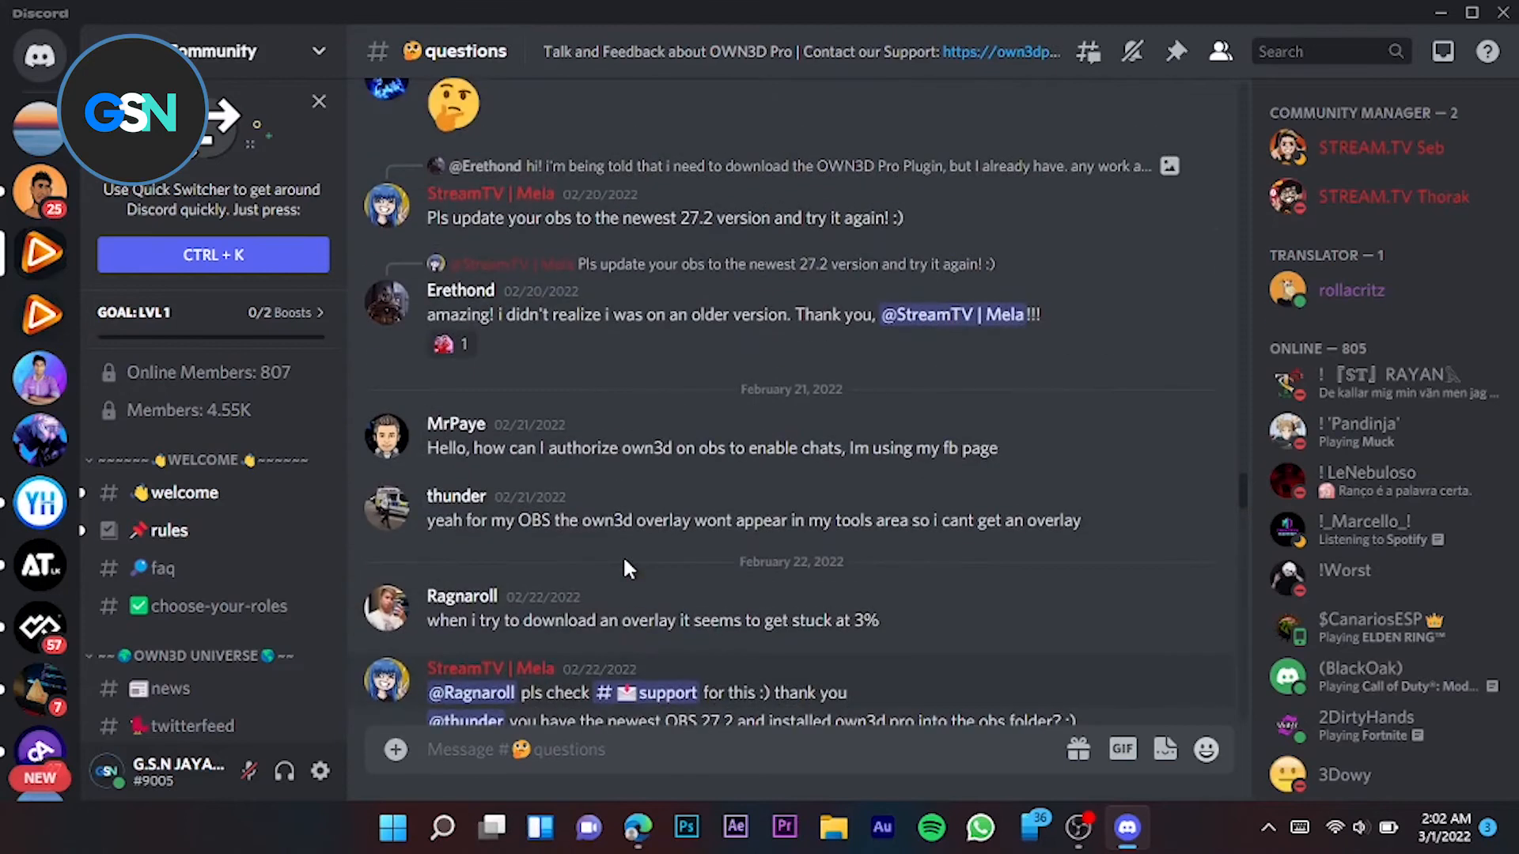
pyautogui.scroll(5, 698, 439)
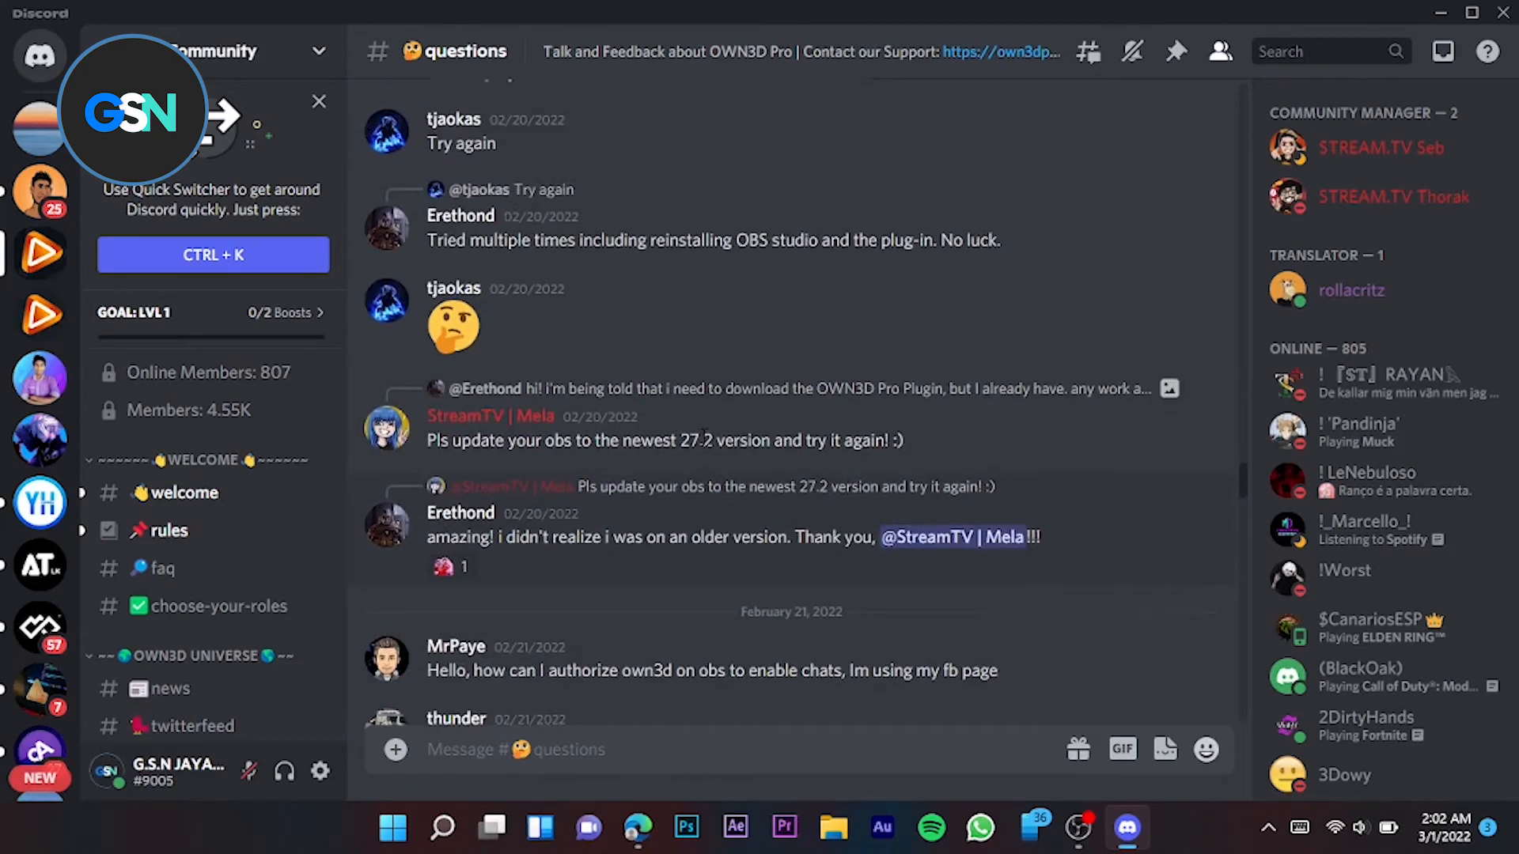
pyautogui.scroll(5, 694, 437)
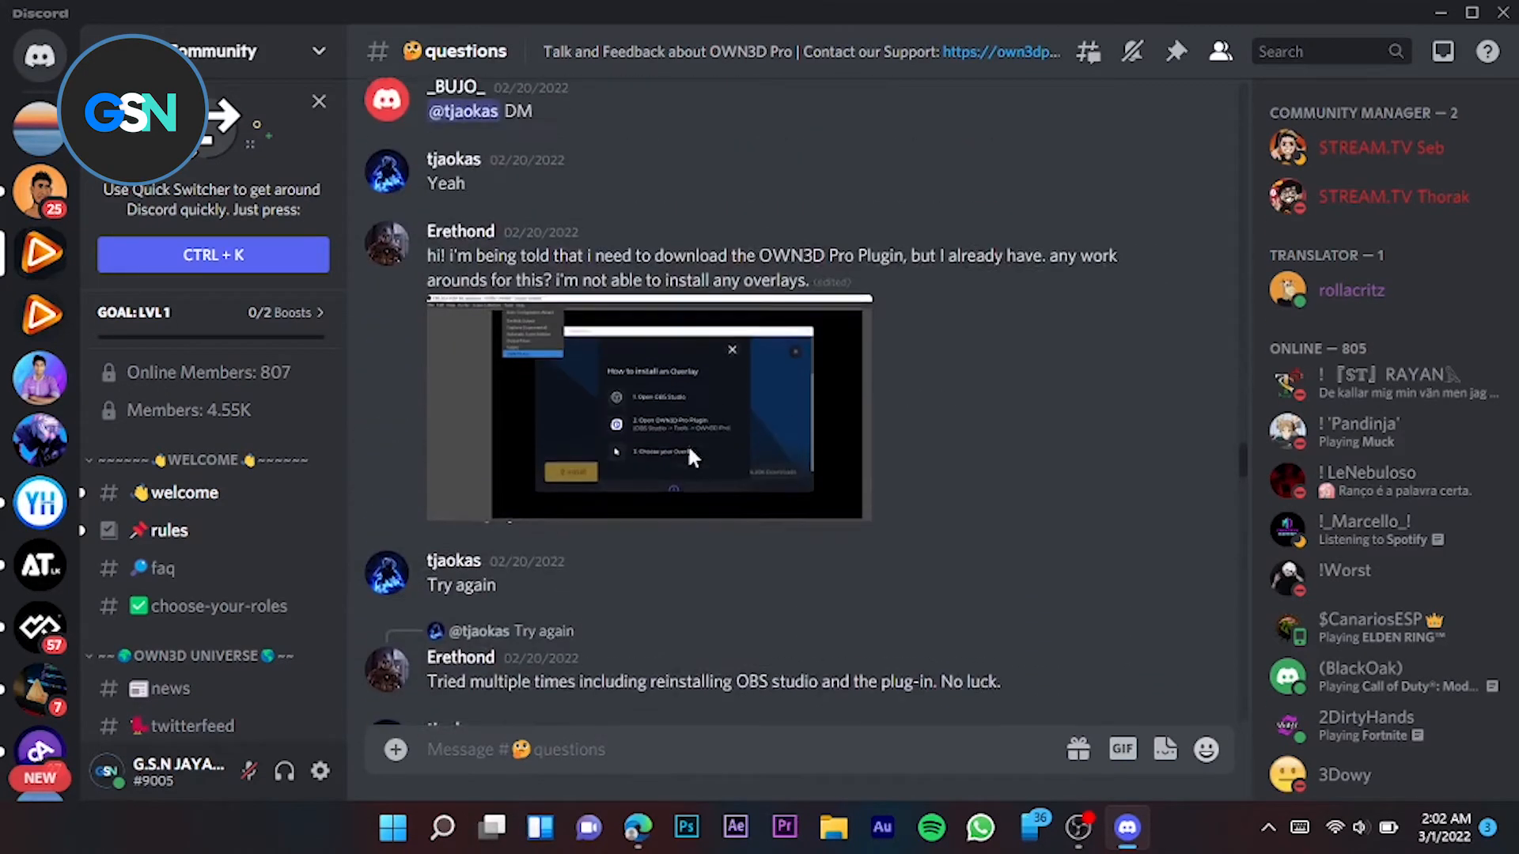
# - Read the remaining Discord replies about the OWN3D Pro plugin not working, including the support advice on the OBS version
pyautogui.scroll(-4, 684, 465)
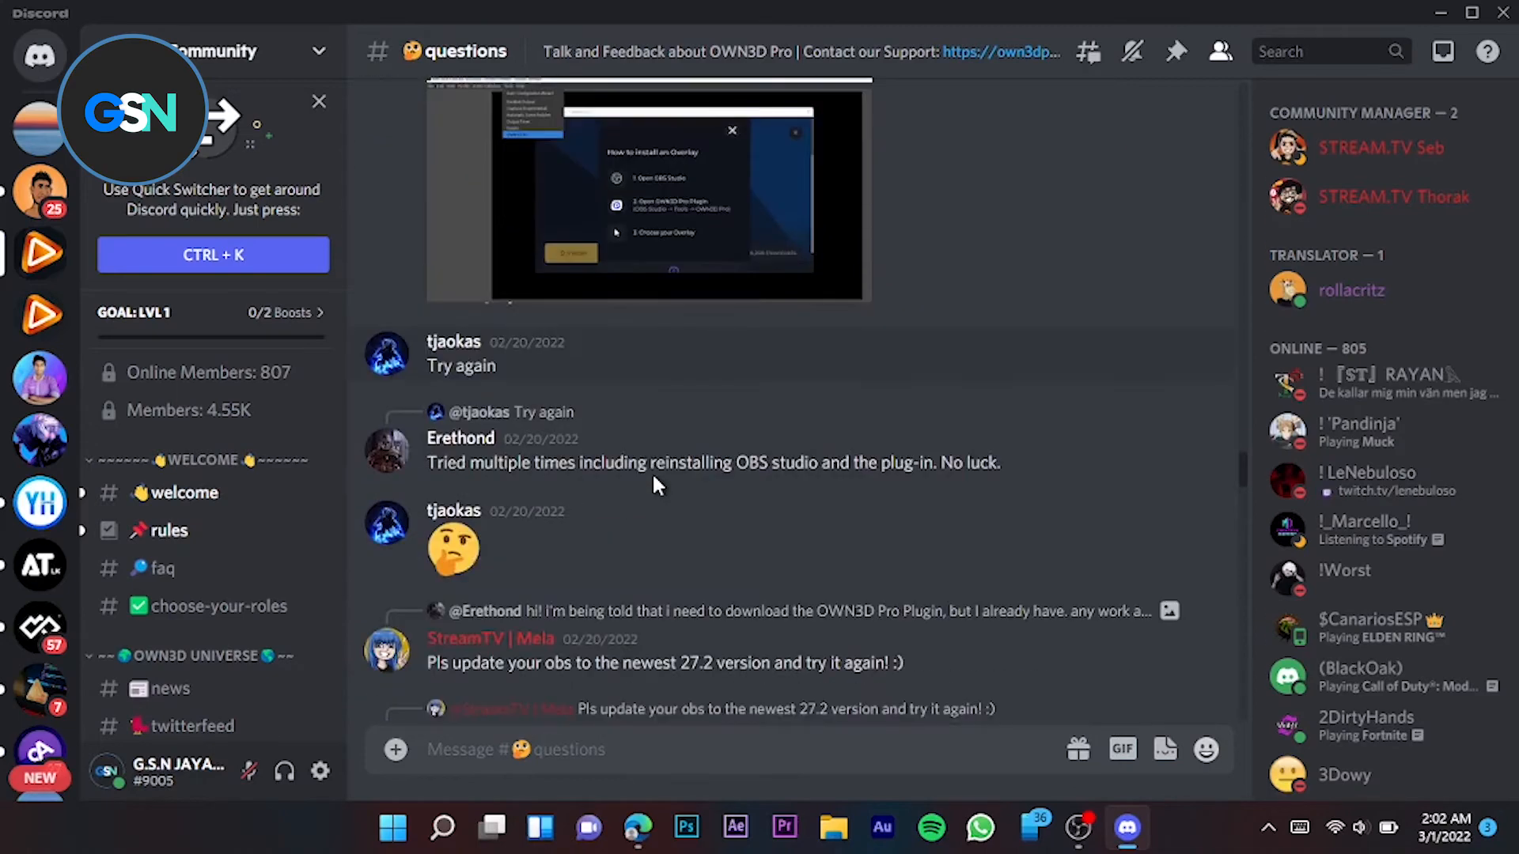
pyautogui.scroll(-2, 653, 479)
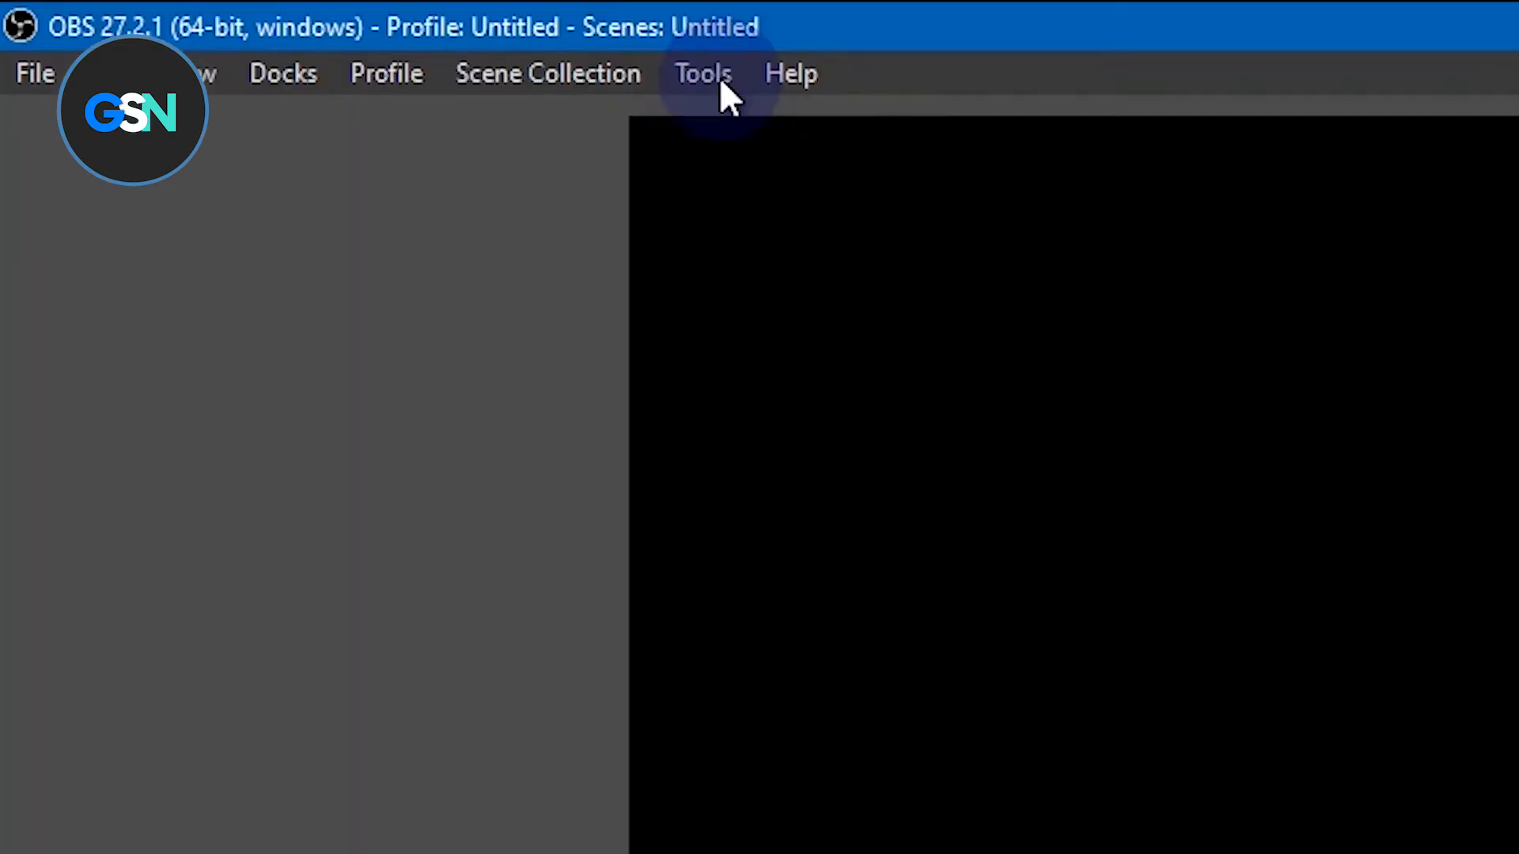
# - Switch to OBS Studio and open the OWN3D Pro plugin window
pyautogui.click(392, 50)
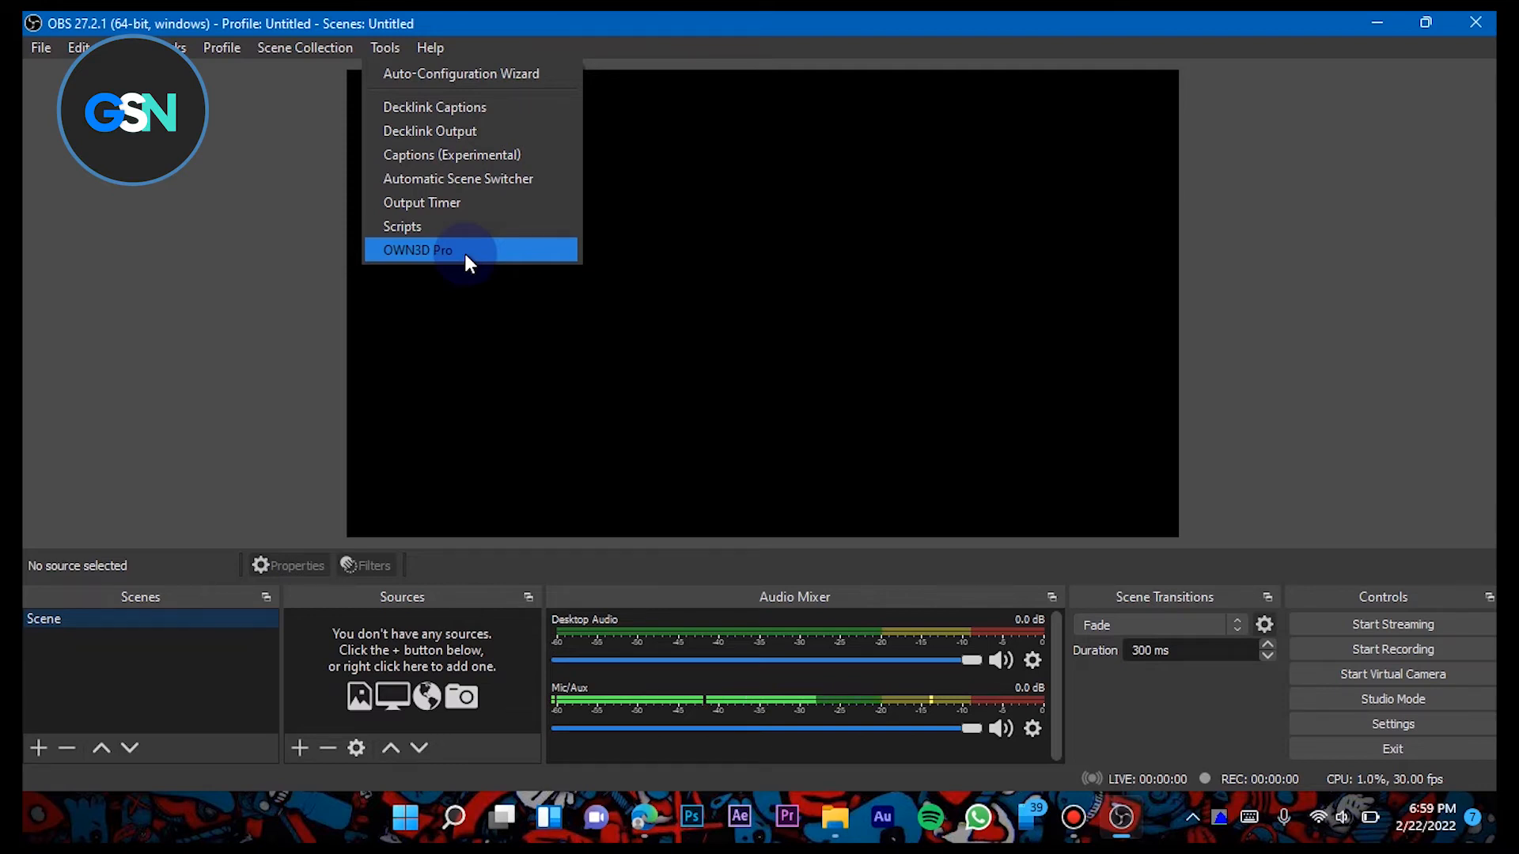
pyautogui.moveTo(440, 49)
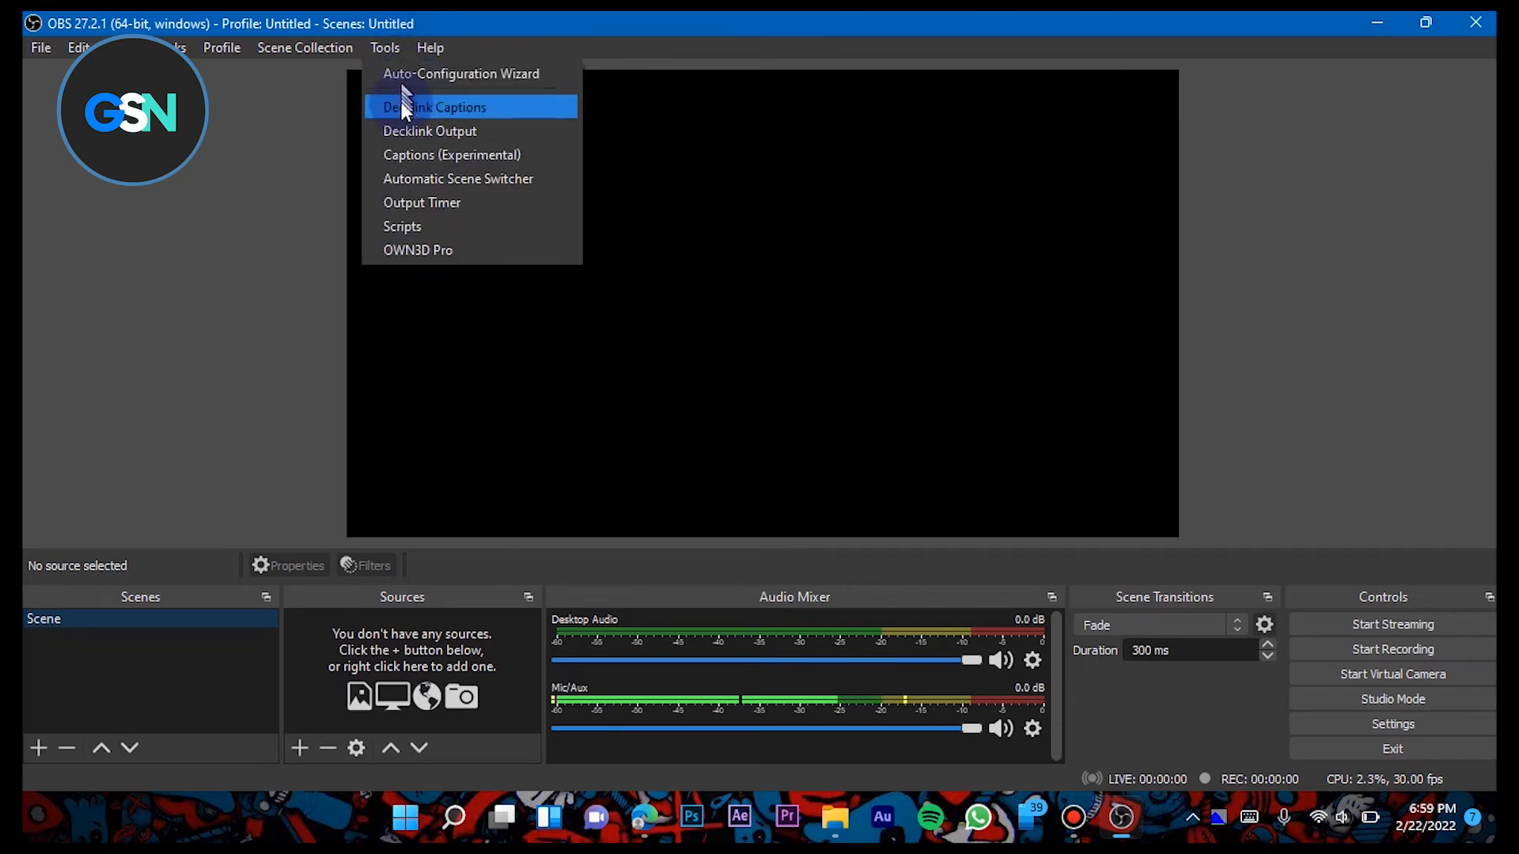
pyautogui.click(439, 252)
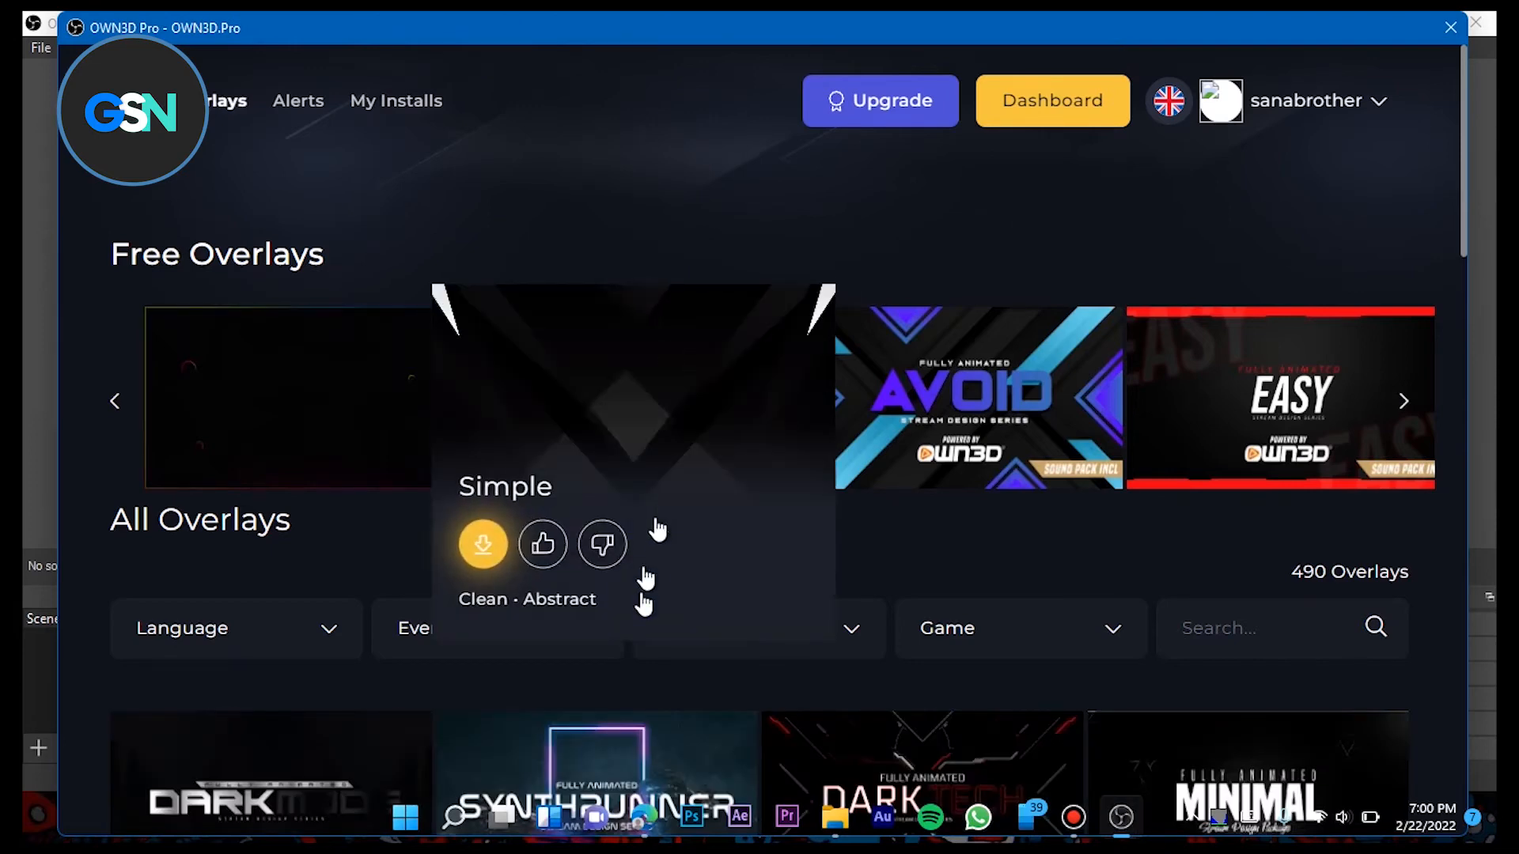
# - Browse the overlay catalogue and preview free overlays such as Chroma, Simple and Avoid
pyautogui.scroll(-10, 980, 528)
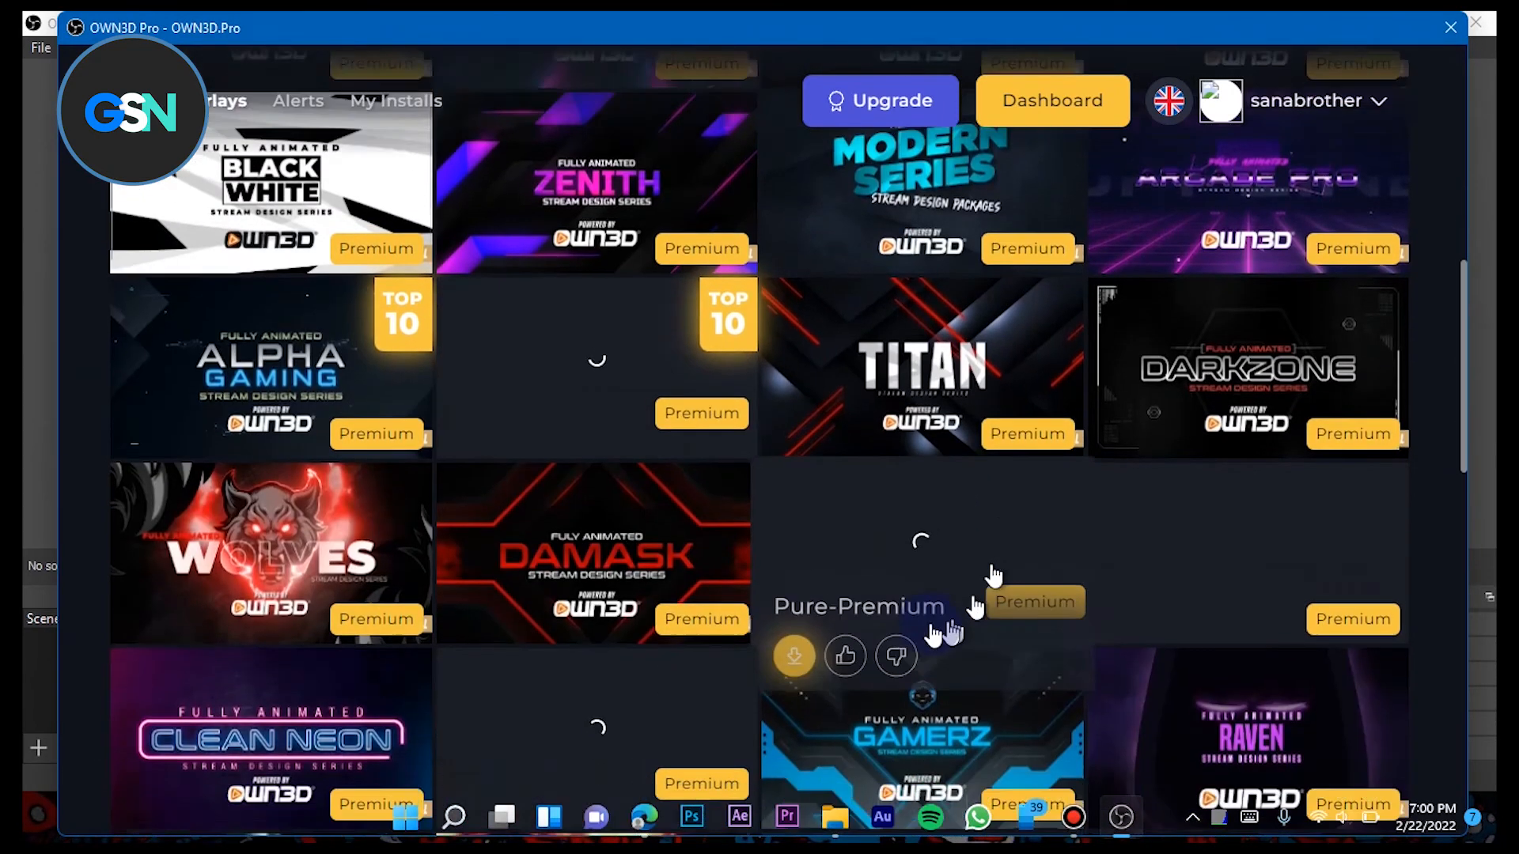
pyautogui.scroll(10, 983, 585)
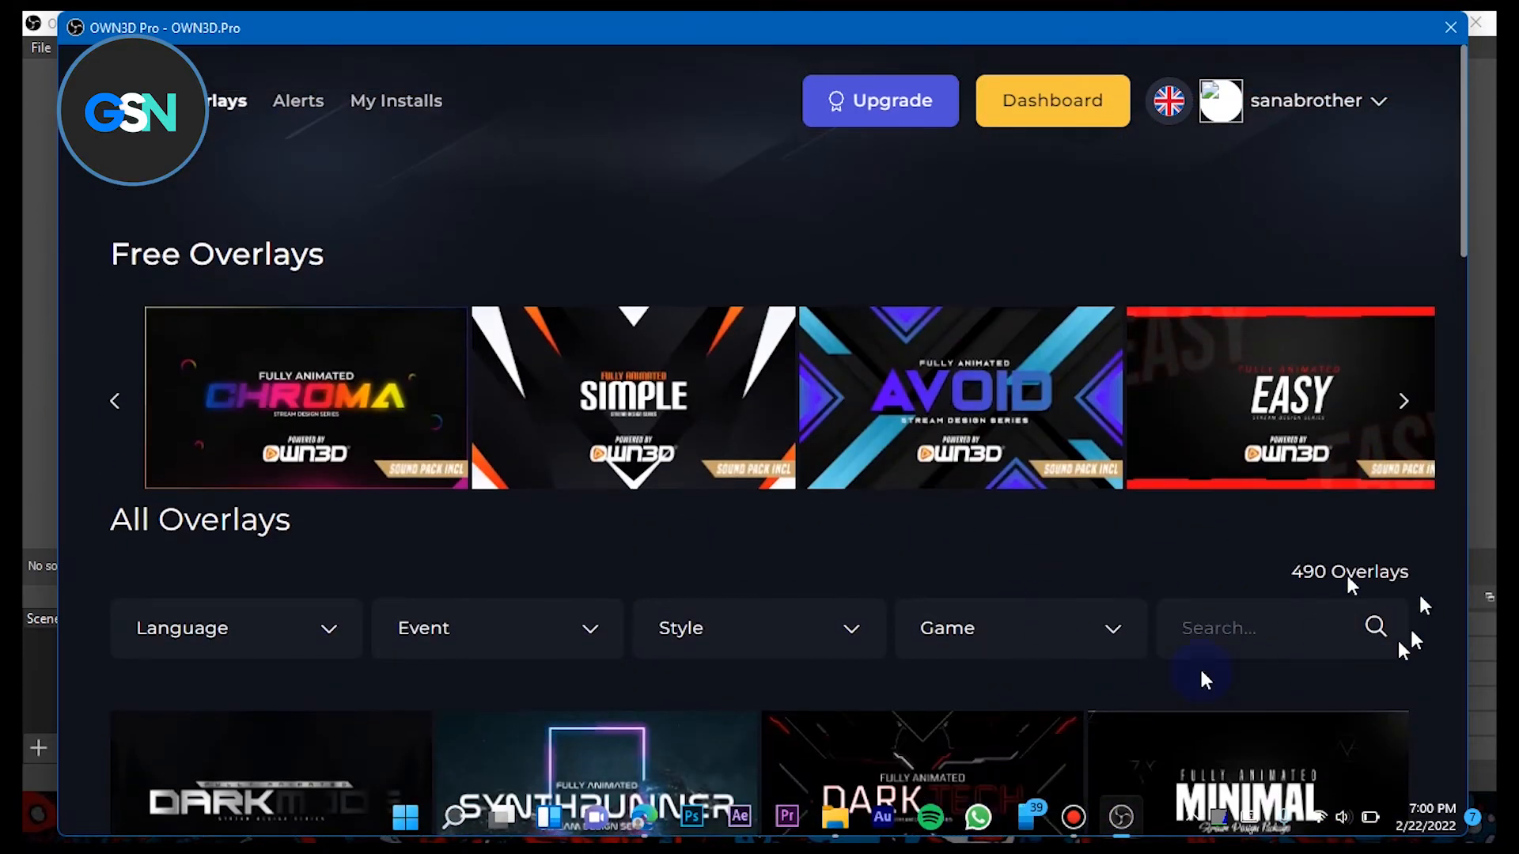
pyautogui.click(1403, 401)
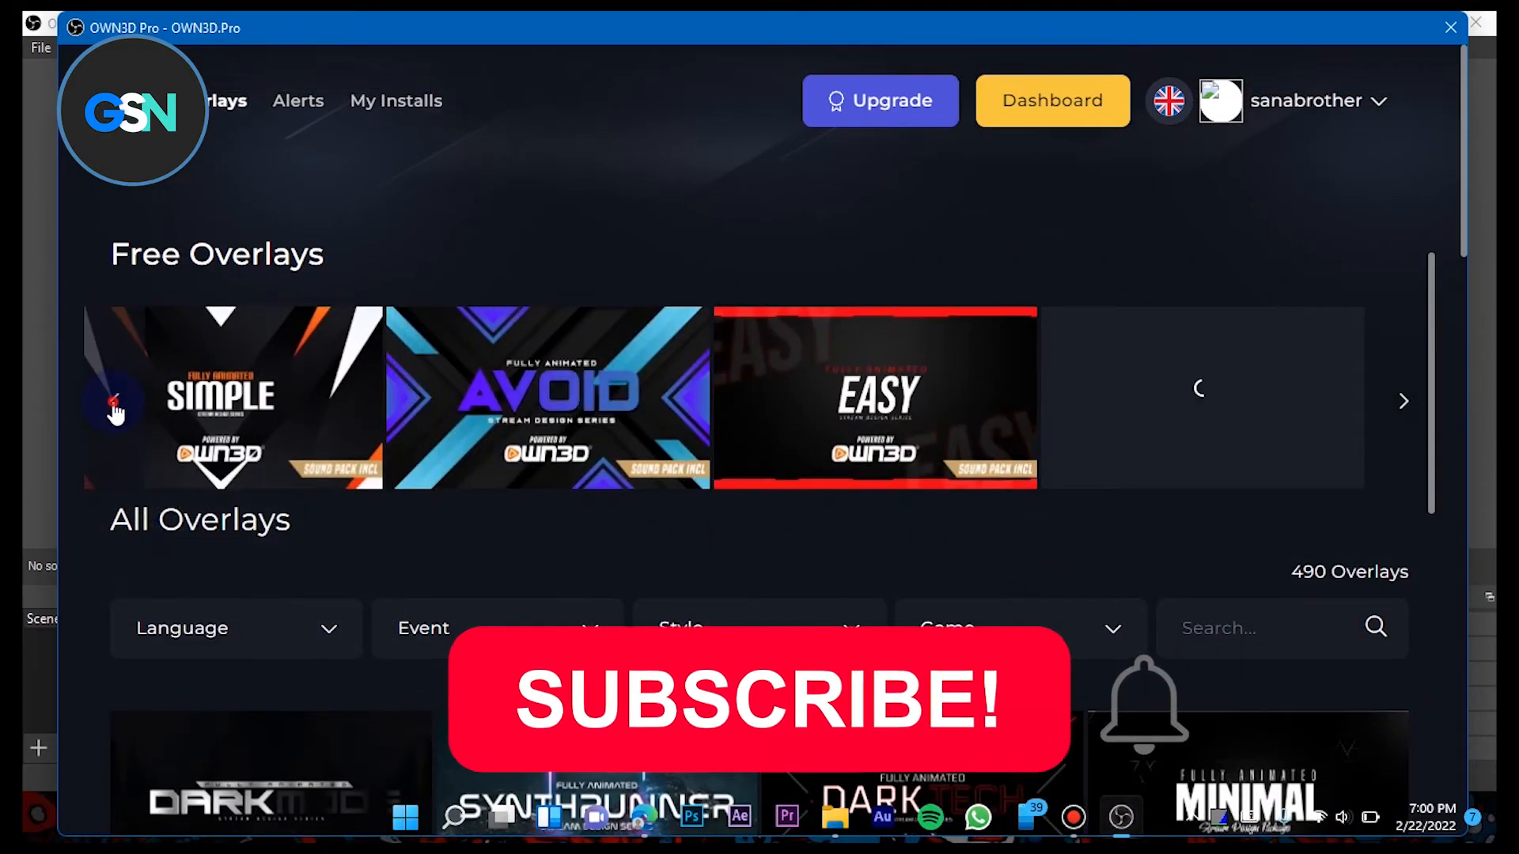
pyautogui.click(115, 401)
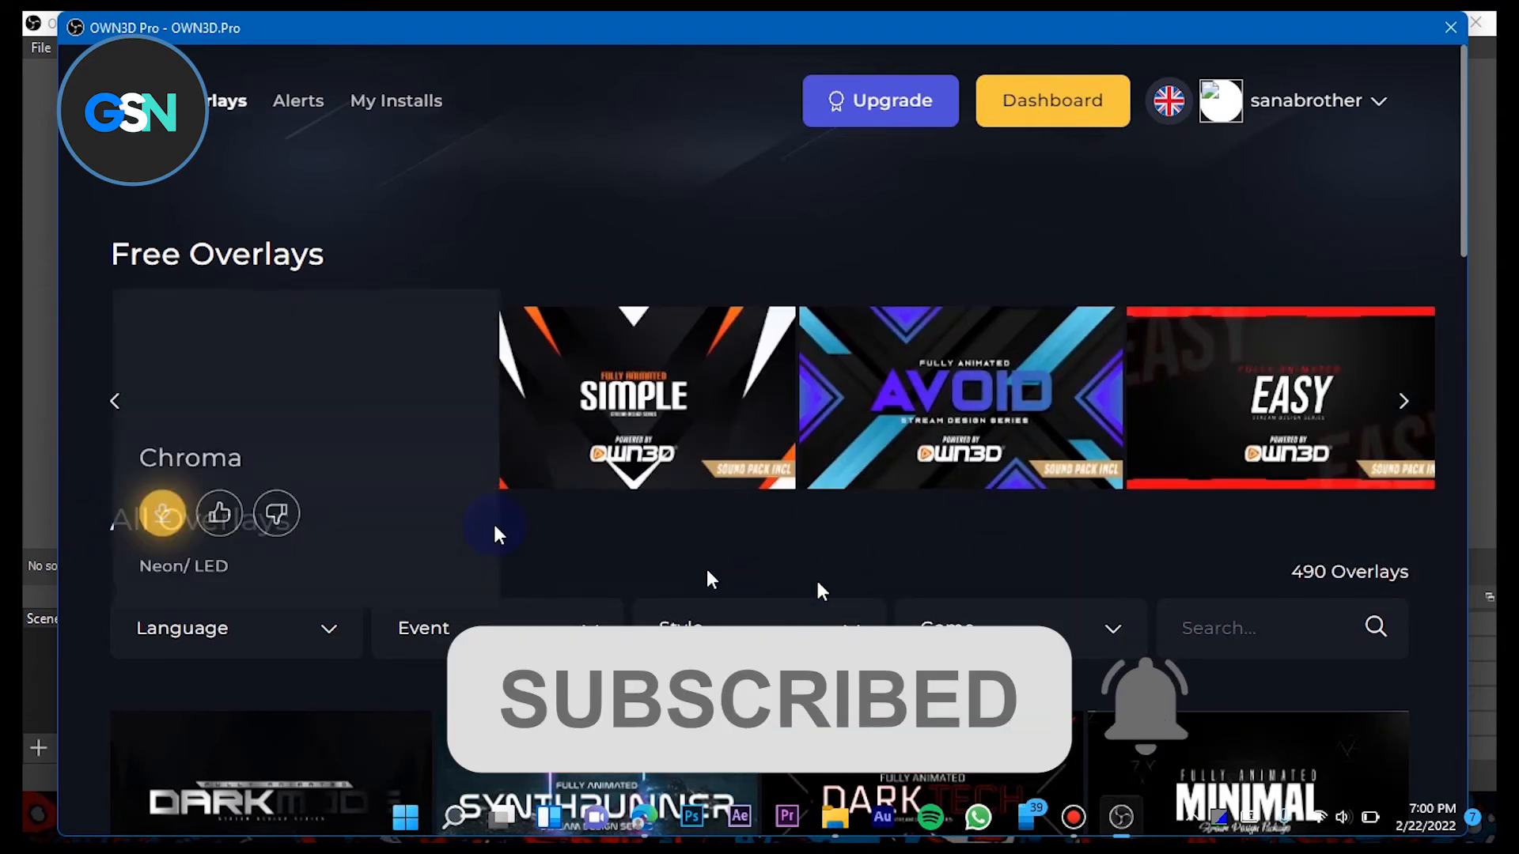
pyautogui.moveTo(941, 427)
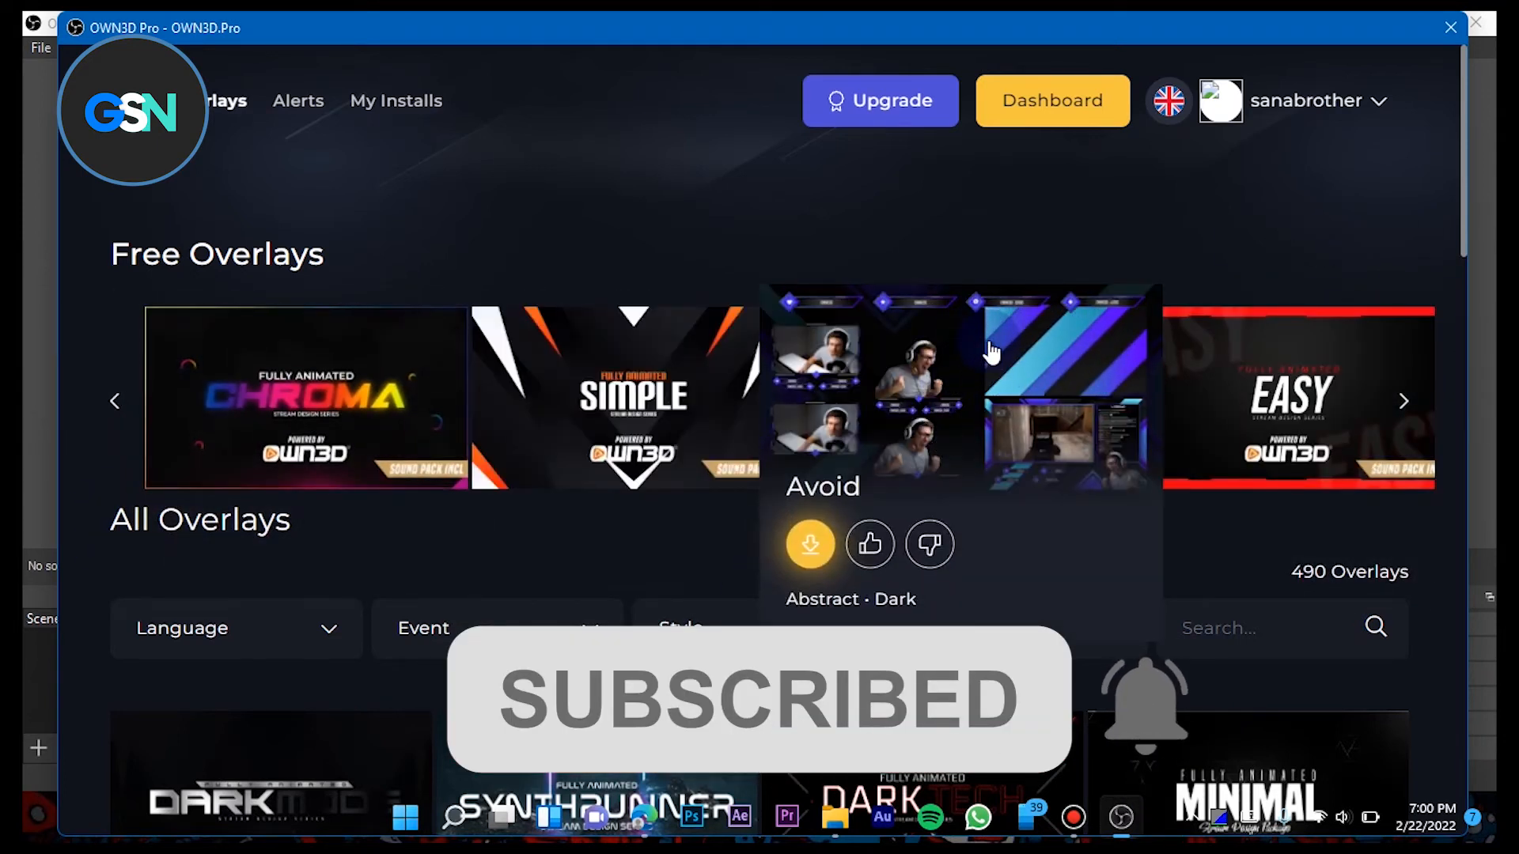
pyautogui.scroll(-3, 1170, 546)
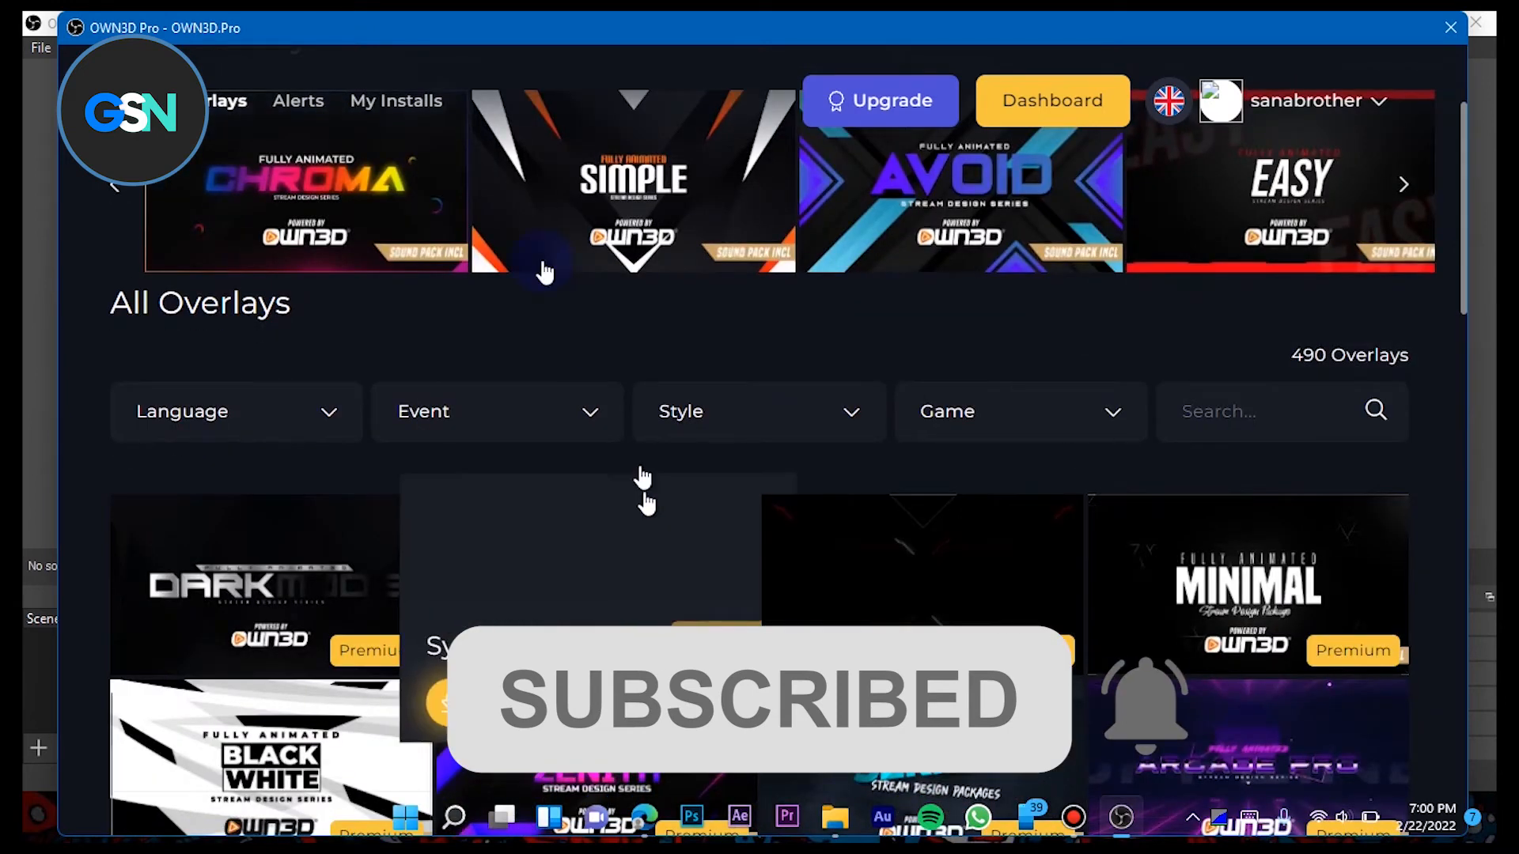
pyautogui.moveTo(659, 257)
pyautogui.scroll(1, 659, 257)
pyautogui.moveTo(1000, 340)
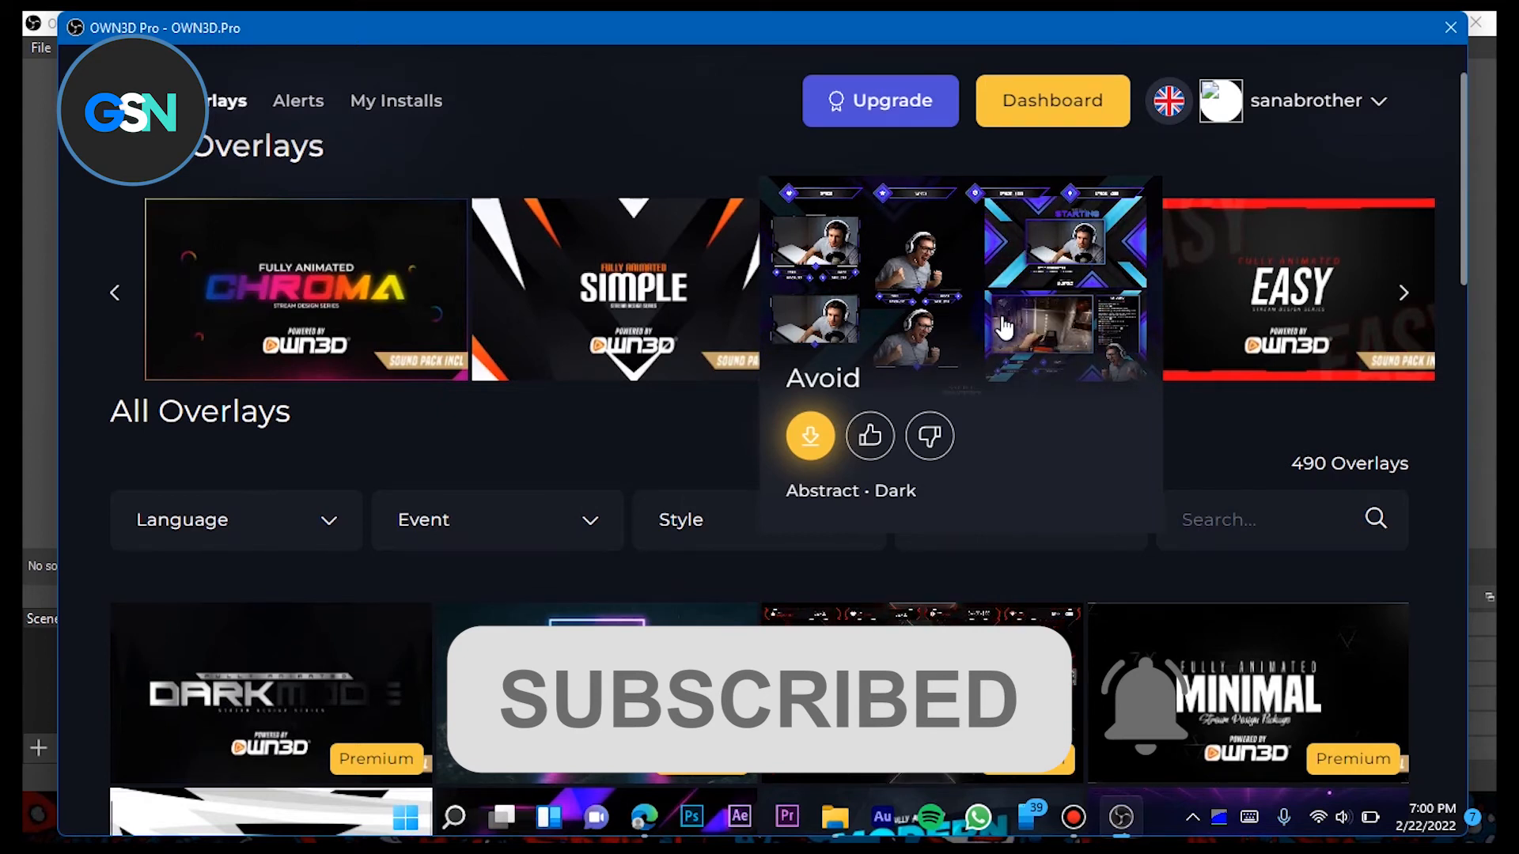
pyautogui.moveTo(390, 265)
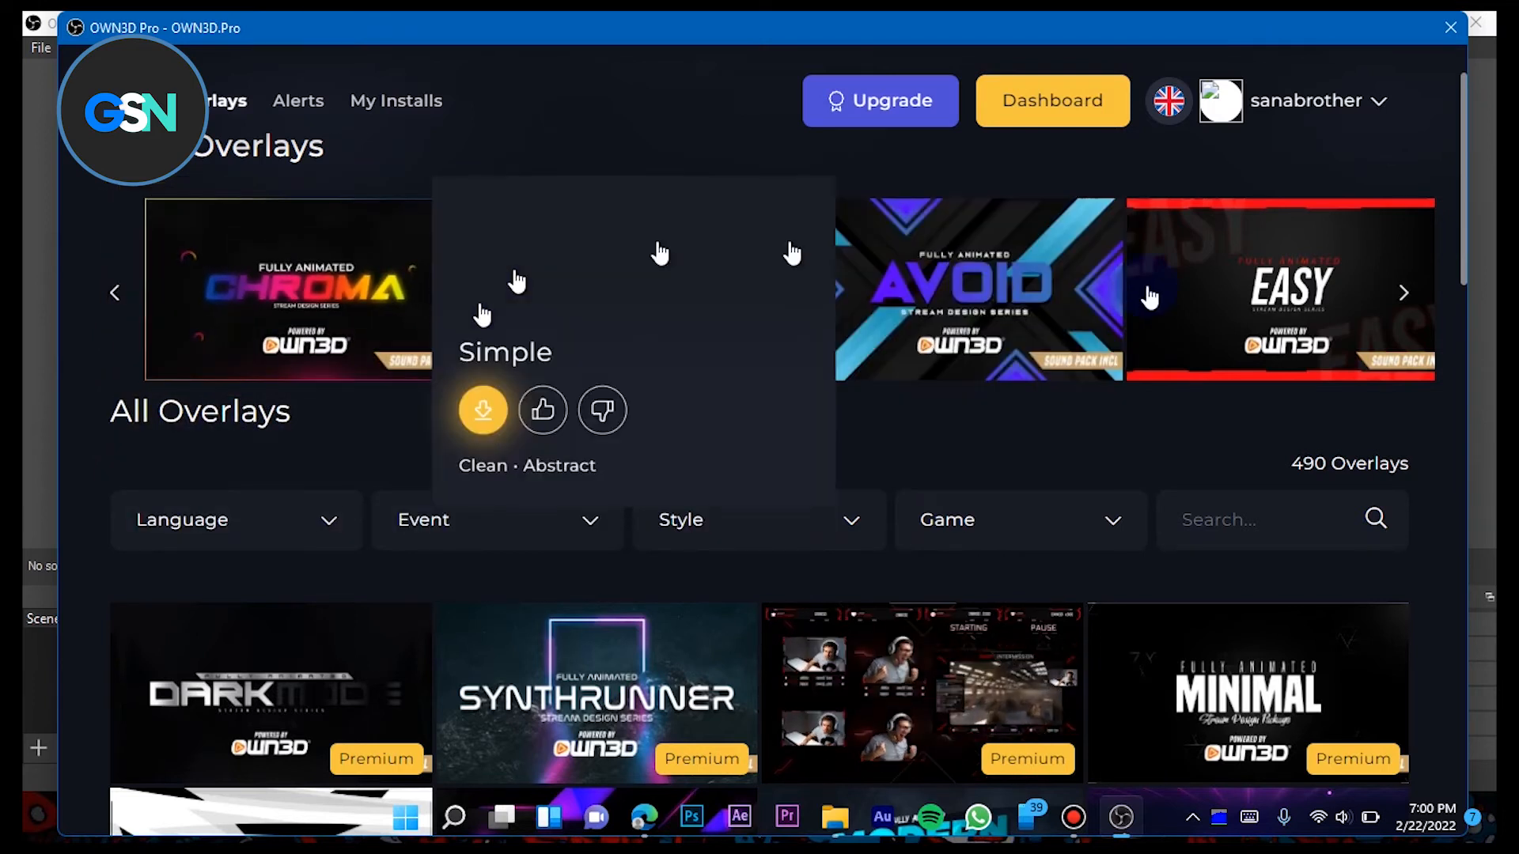
pyautogui.moveTo(1112, 328)
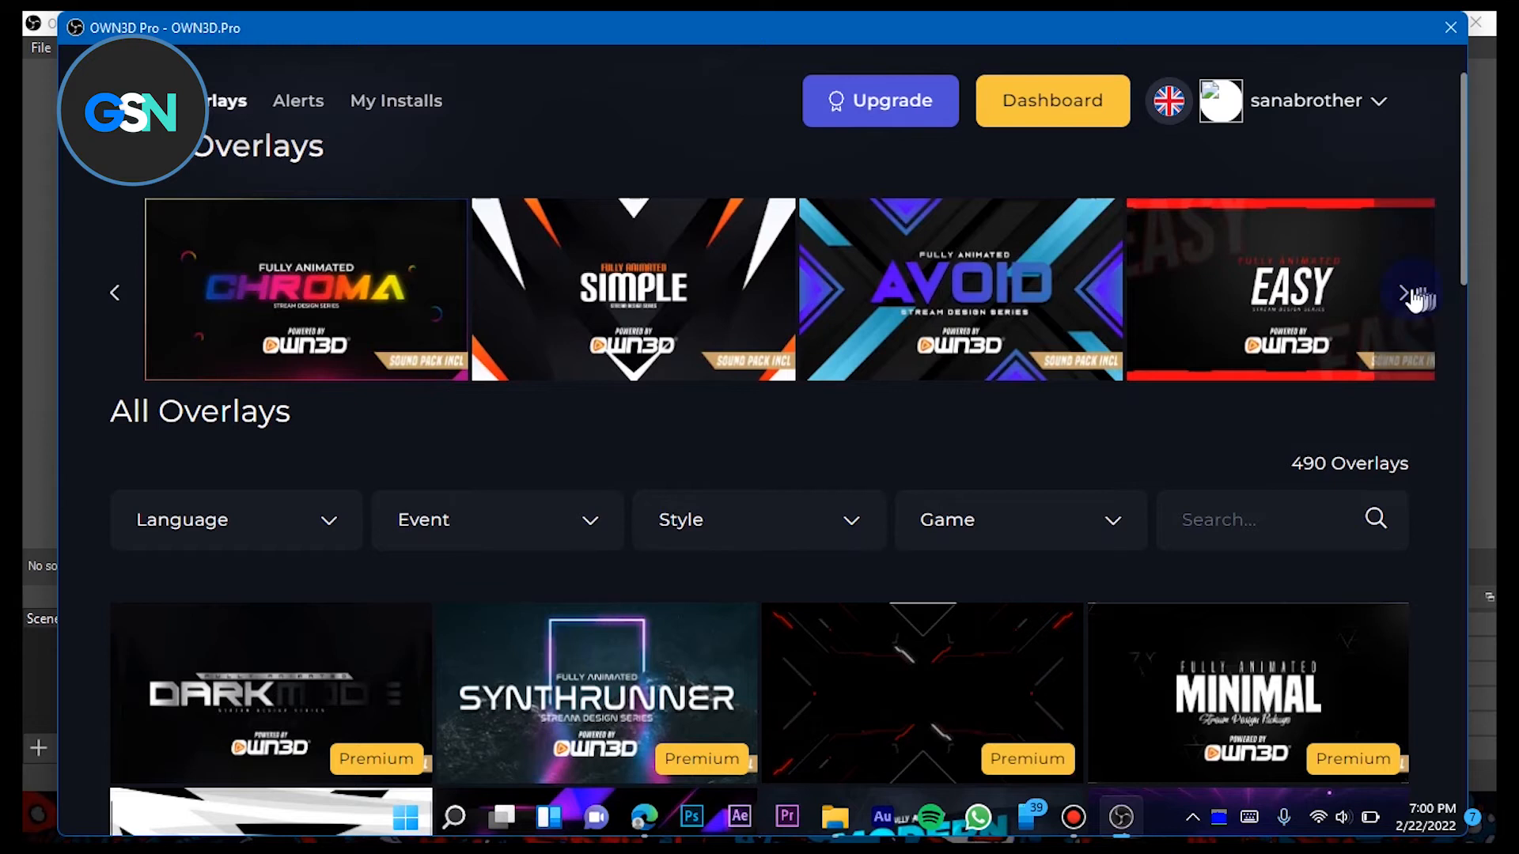
# - Find the free Pure overlay among the free overlays and install it in OBS
pyautogui.click(1414, 296)
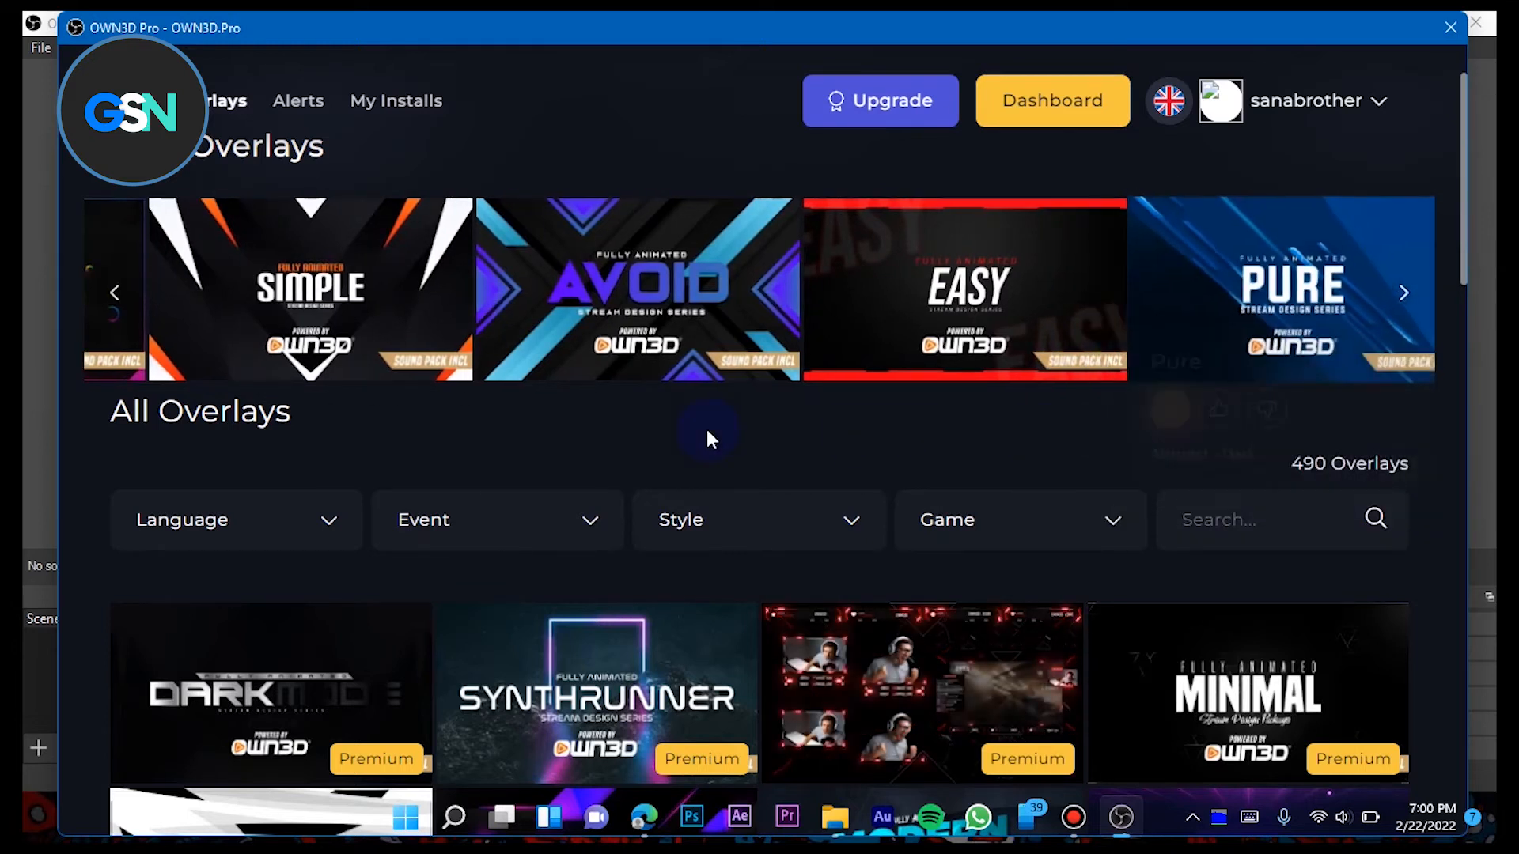
pyautogui.scroll(1, 706, 429)
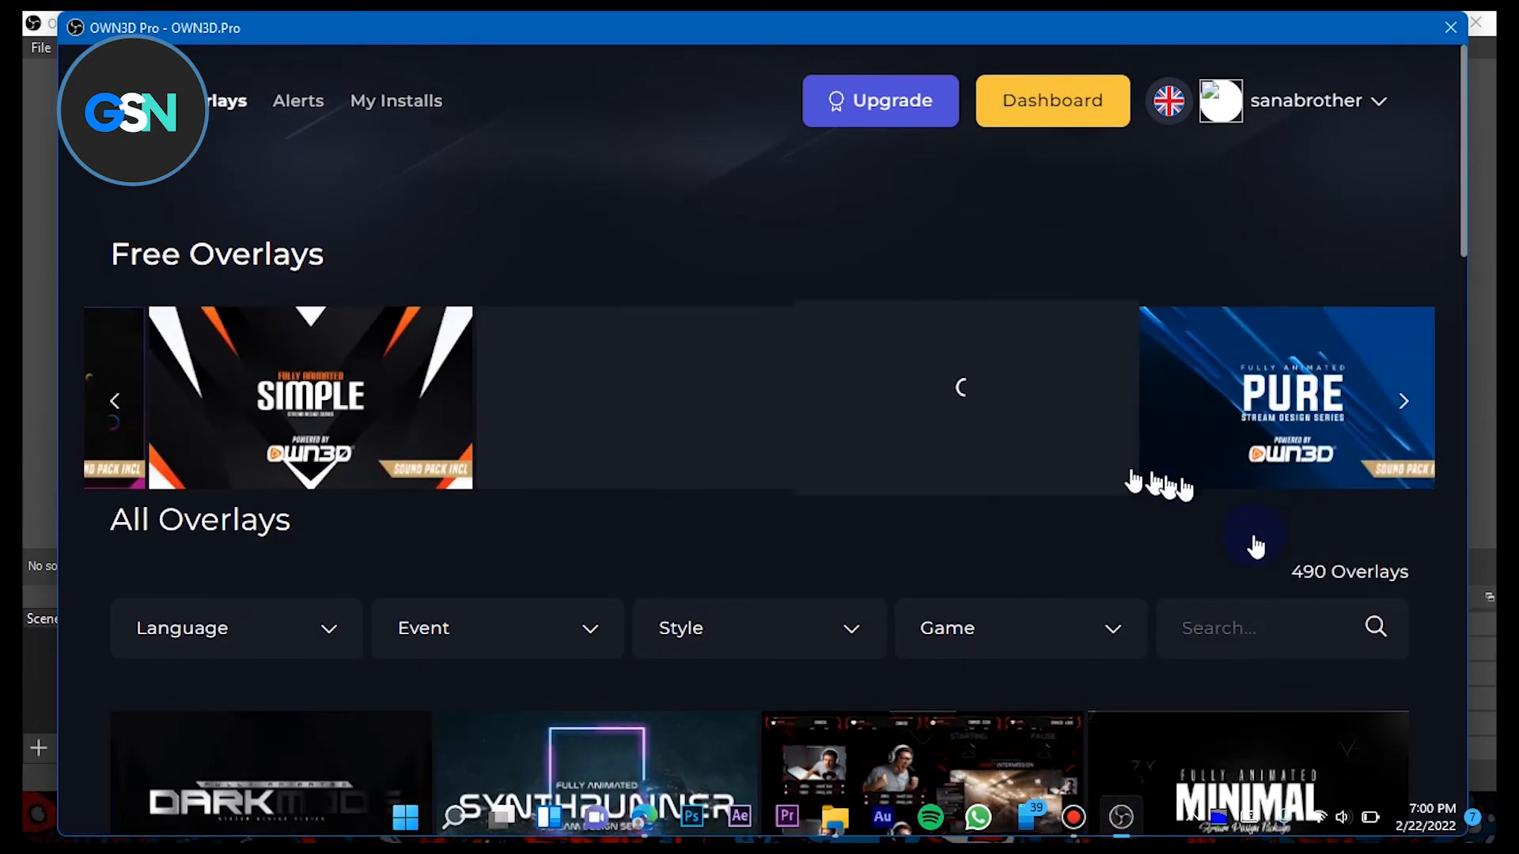
pyautogui.moveTo(1313, 498)
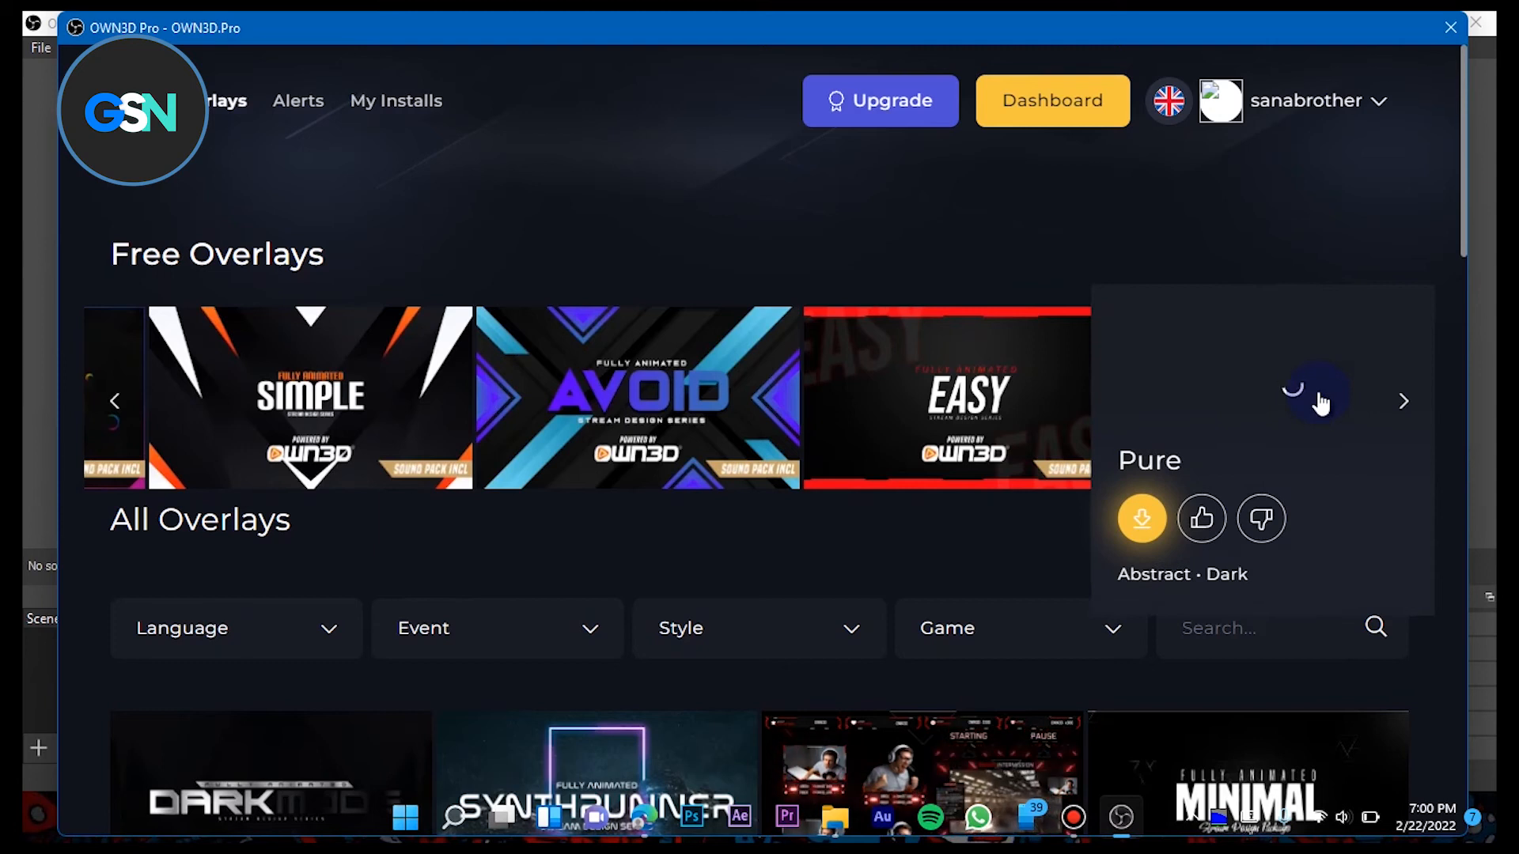
pyautogui.click(1141, 517)
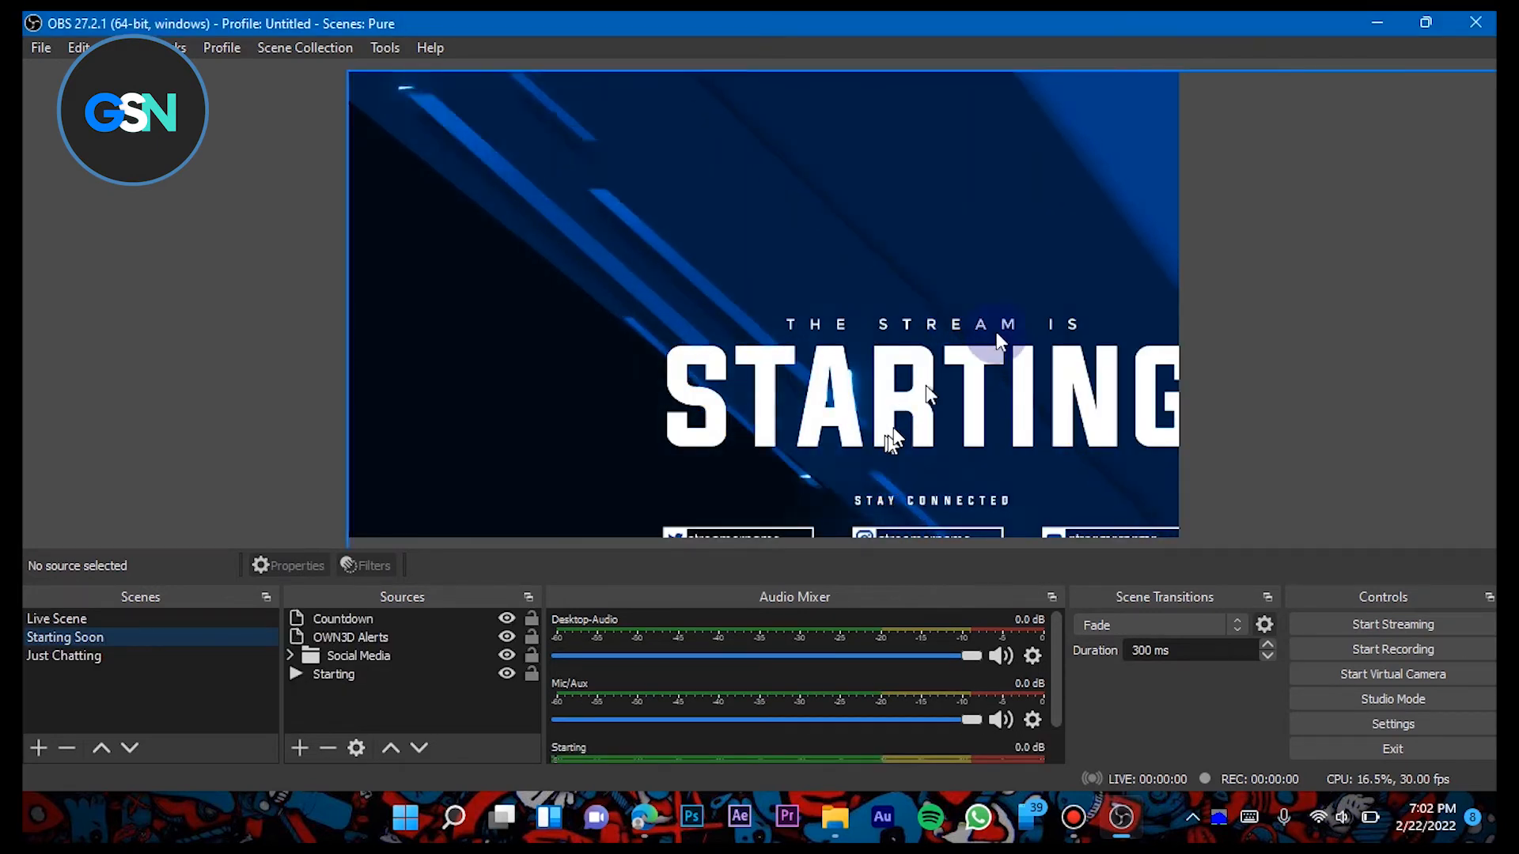
pyautogui.click(828, 292)
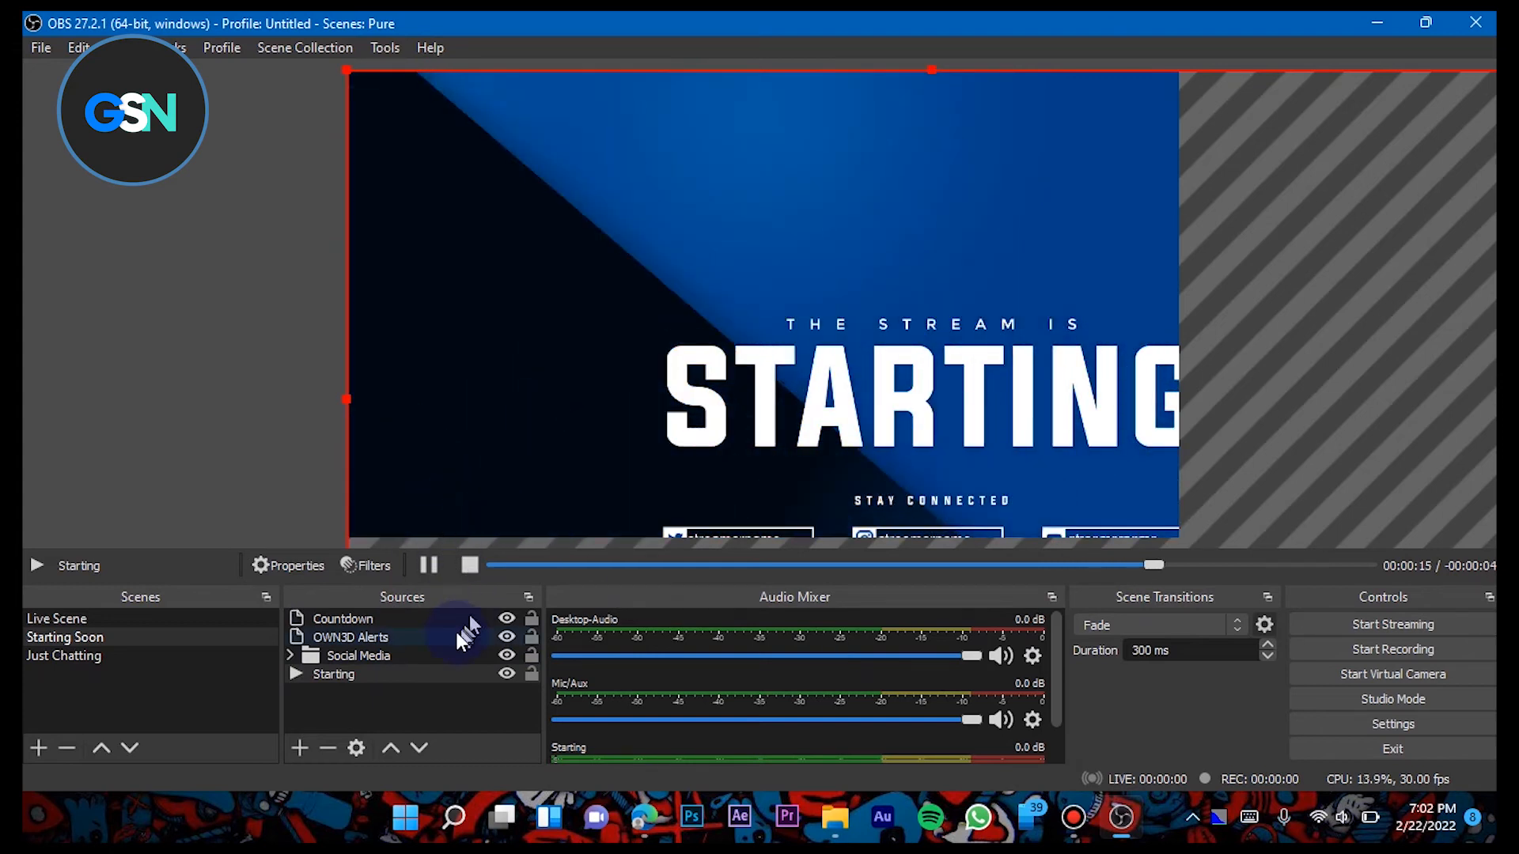
pyautogui.moveTo(457, 636); pyautogui.dragTo(351, 652)
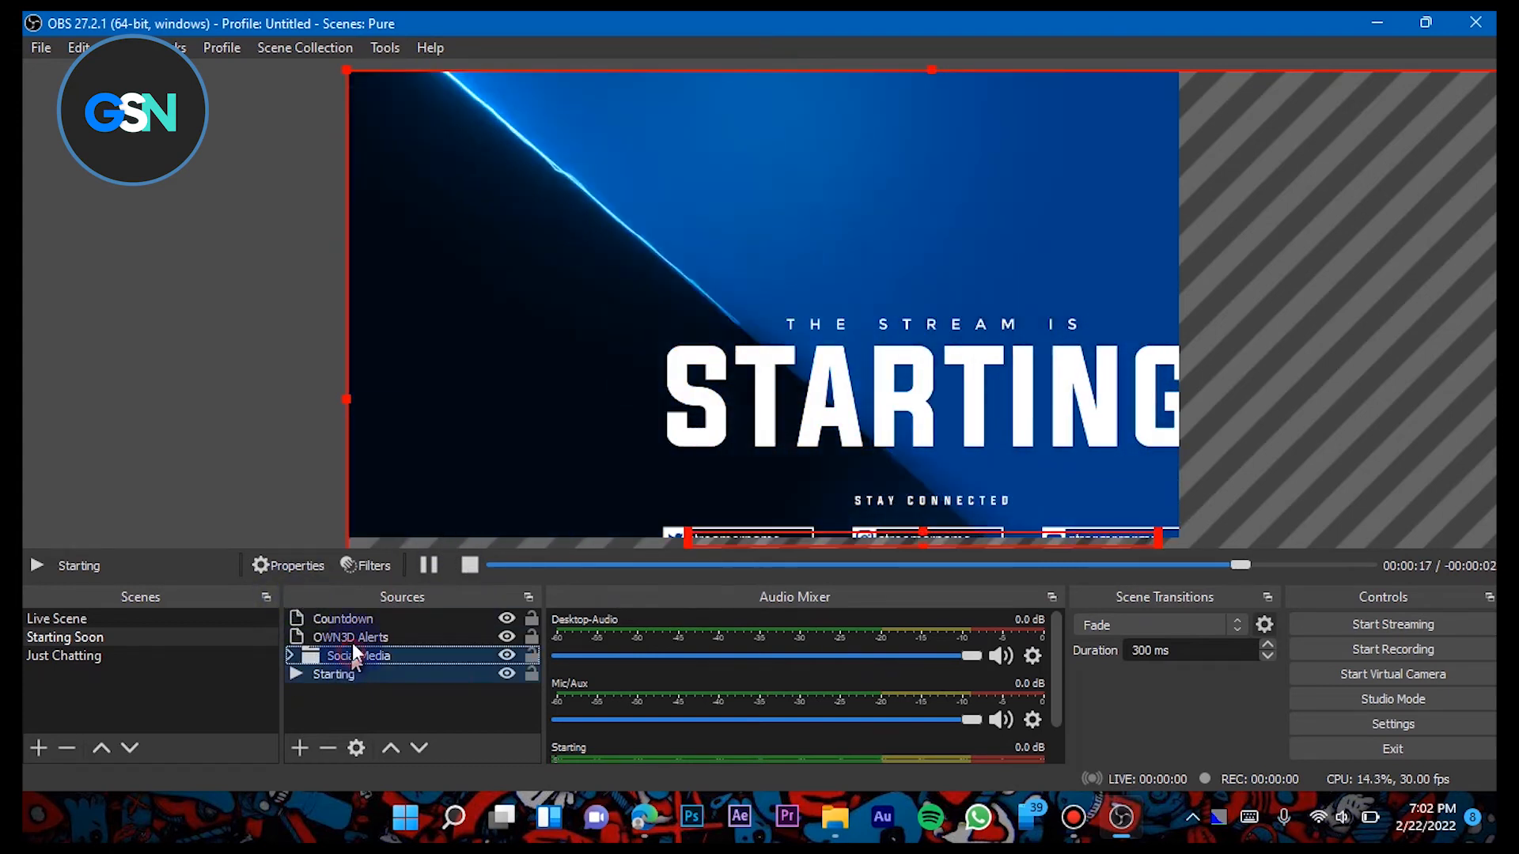
pyautogui.hotkey('ctrl', 'a')
pyautogui.click(338, 401)
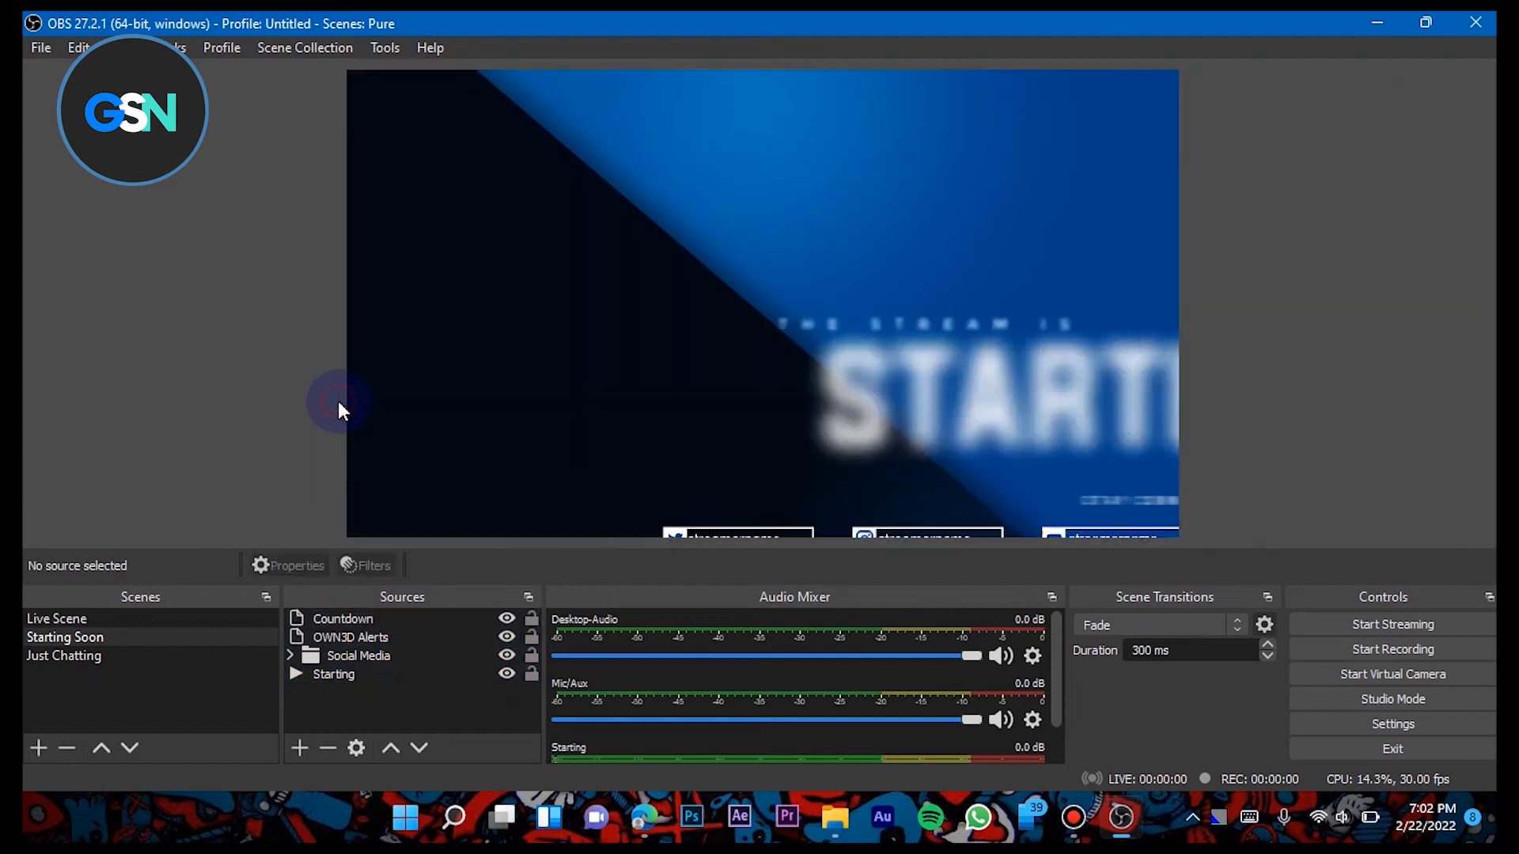
# - Resize the Starting source in the Starting Soon scene so it fills the whole canvas
pyautogui.click(349, 395)
pyautogui.moveTo(348, 395); pyautogui.dragTo(857, 372)
pyautogui.moveTo(942, 330); pyautogui.dragTo(440, 329)
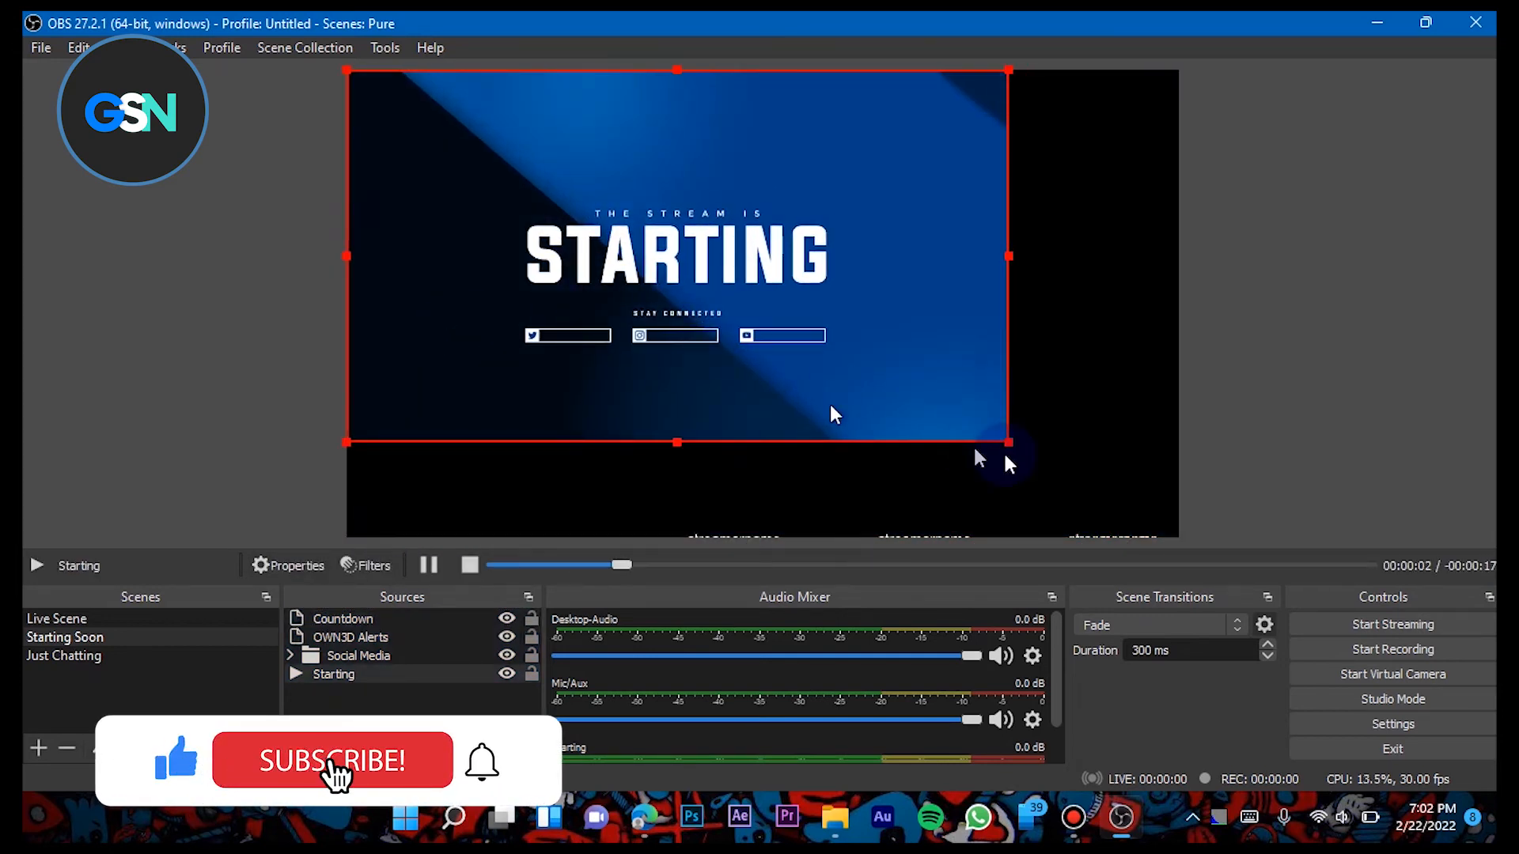
pyautogui.moveTo(1006, 442); pyautogui.dragTo(1171, 519)
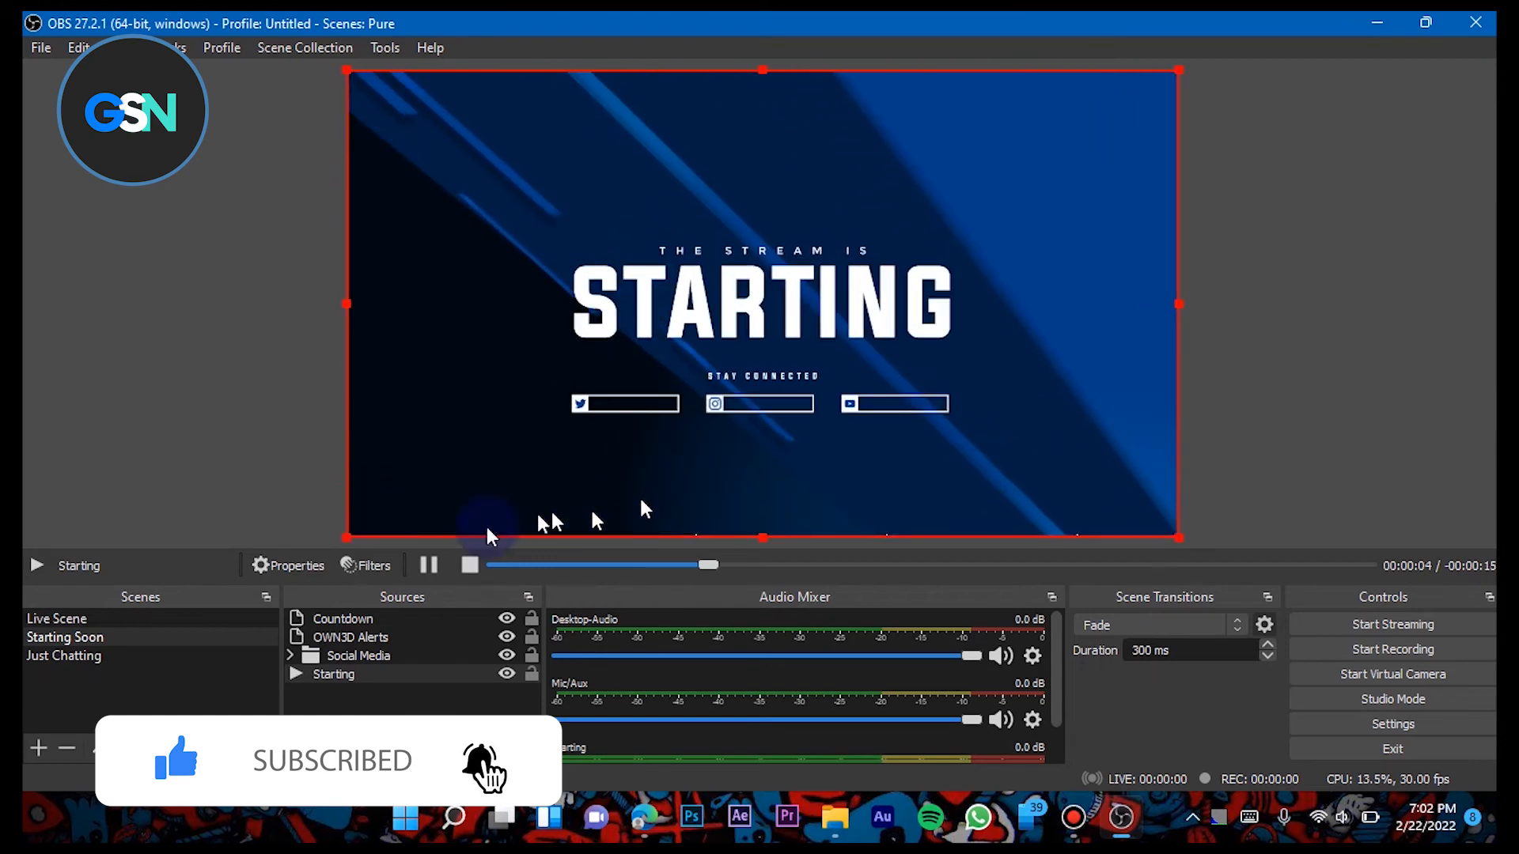
# - In the Starting Soon scene, reposition the Social Media group and the OWN3D Alerts source on the canvas
pyautogui.click(431, 656)
pyautogui.moveTo(814, 540); pyautogui.dragTo(772, 525)
pyautogui.click(350, 637)
pyautogui.moveTo(909, 170); pyautogui.dragTo(852, 178)
pyautogui.click(852, 178)
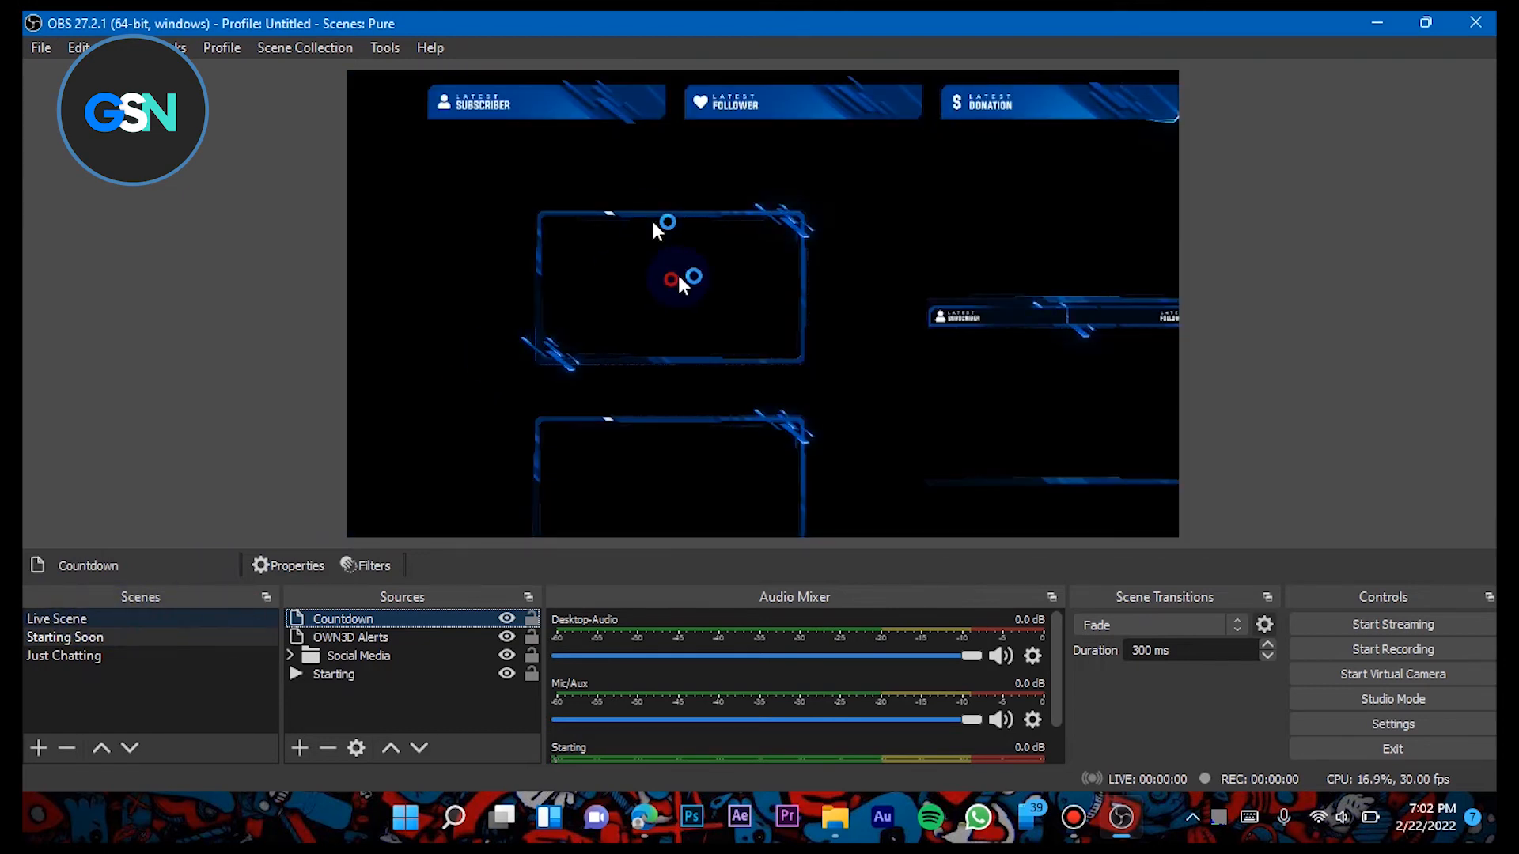
# - In the Live Scene, scale and align the Overlay1 group to the canvas and move the Webcam 1 frame slightly left
pyautogui.click(434, 249)
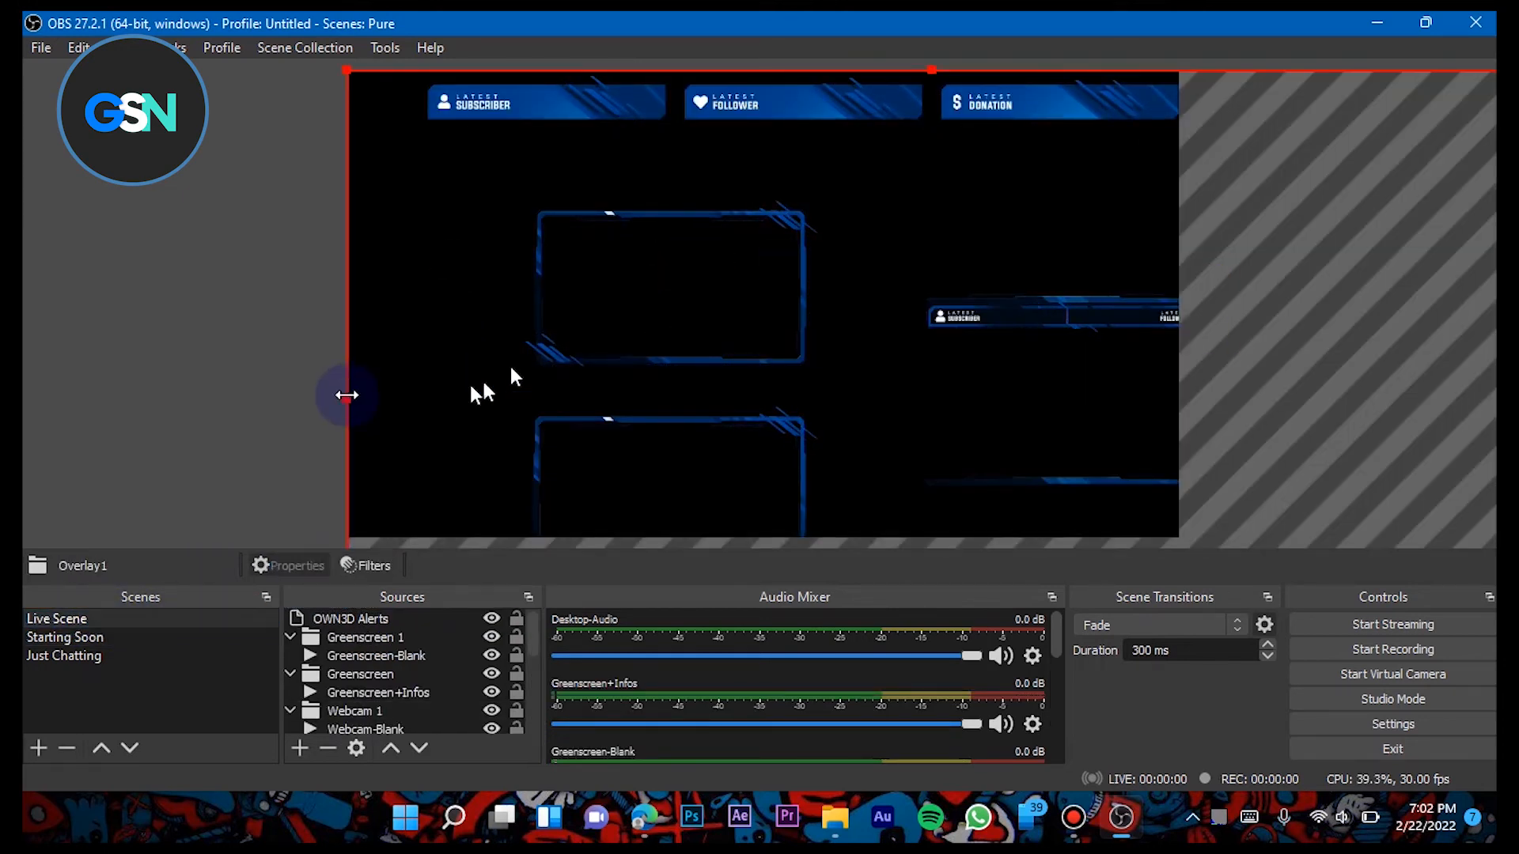
pyautogui.moveTo(346, 395); pyautogui.dragTo(873, 263)
pyautogui.hotkey('ctrl', 'z')
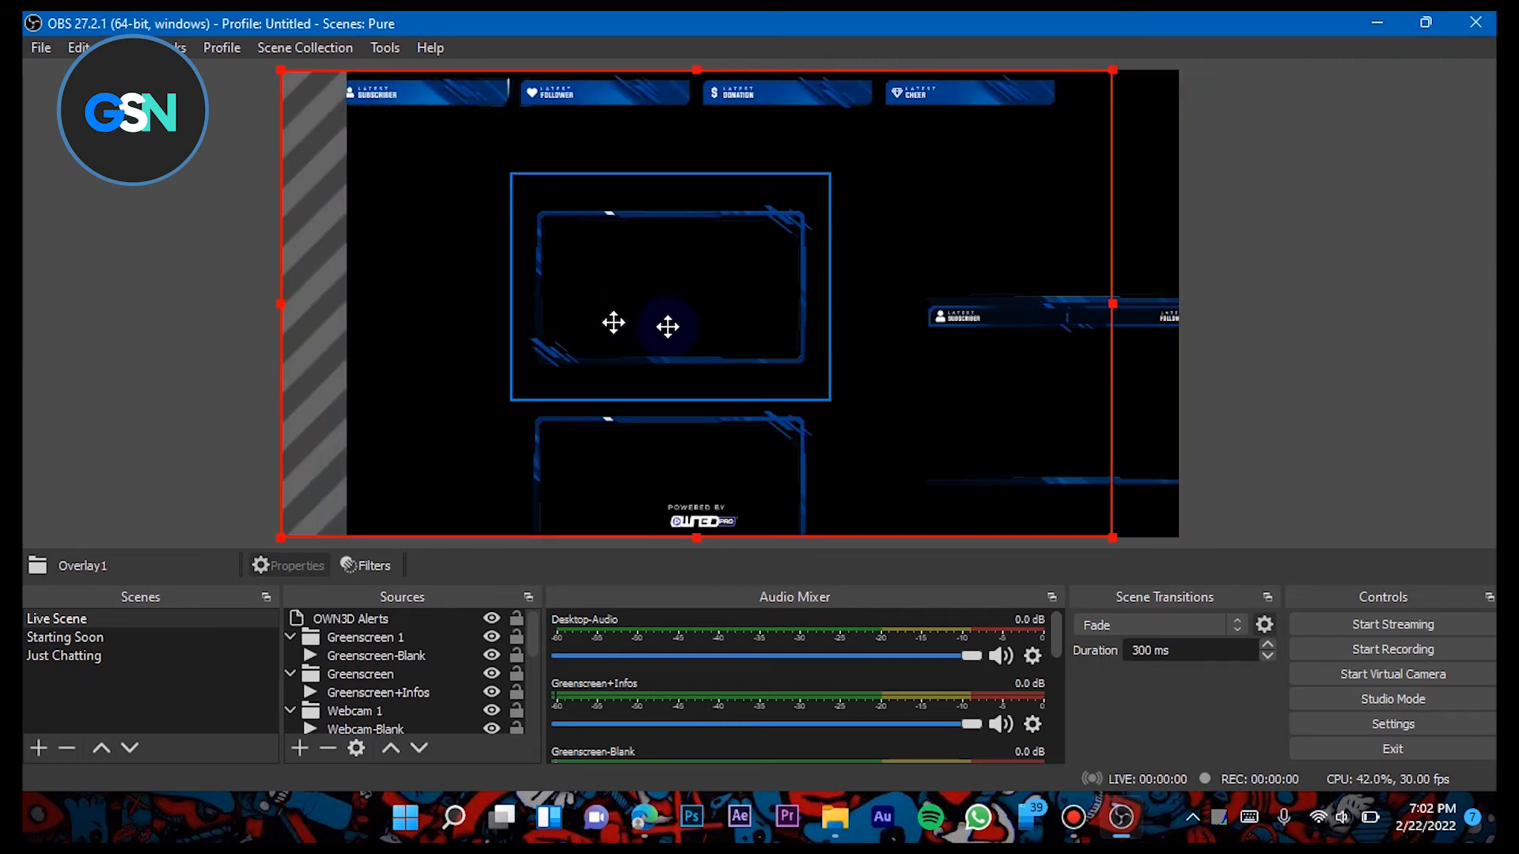
pyautogui.moveTo(645, 261)
pyautogui.mouseDown()
pyautogui.moveTo(681, 254)
pyautogui.moveTo(643, 260)
pyautogui.mouseUp()
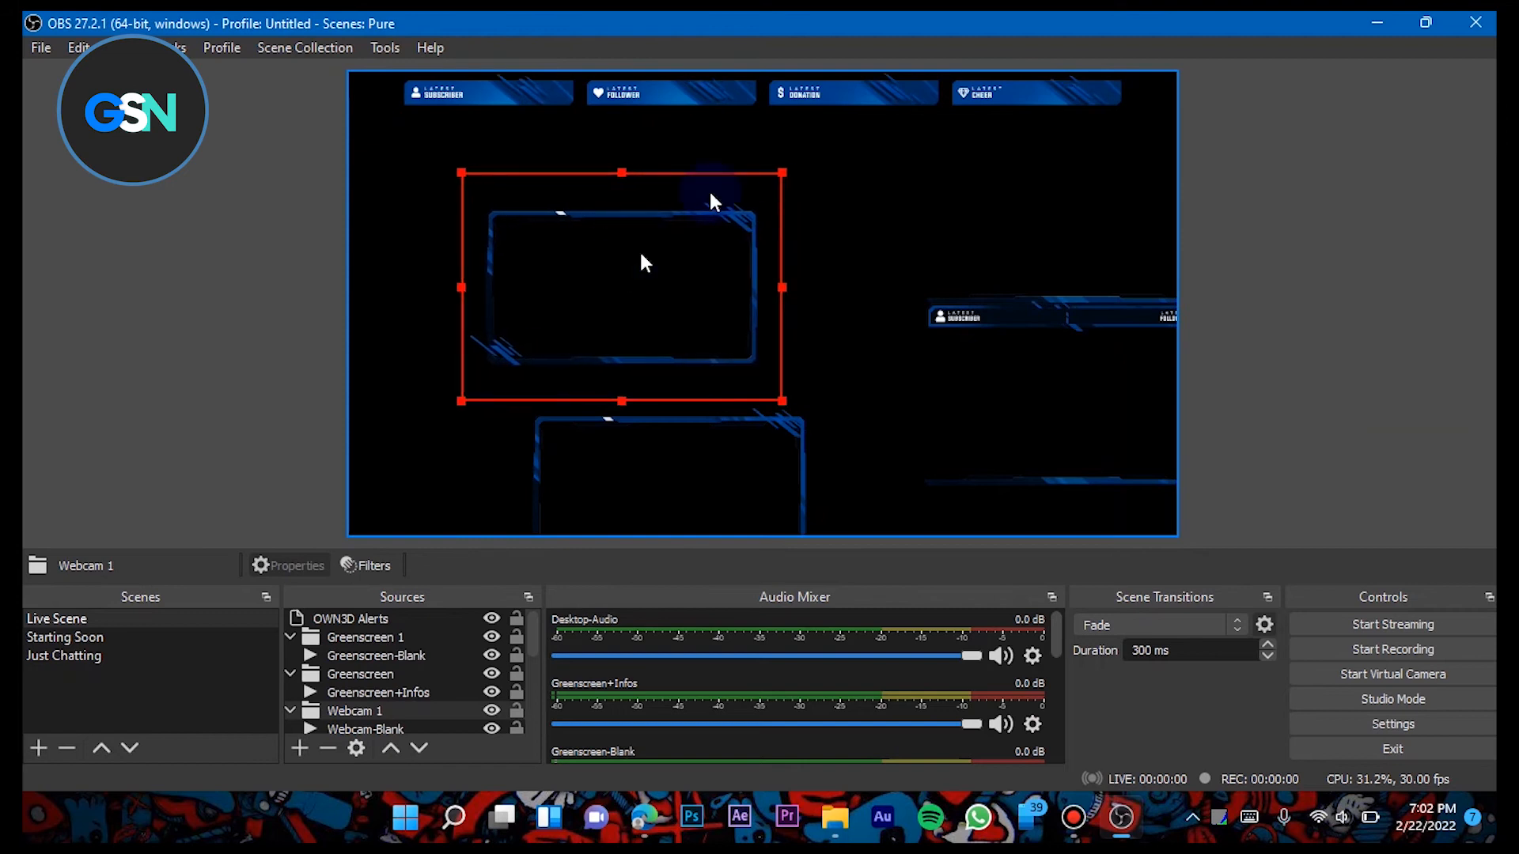
# - Reposition the OWN3D Alerts source in the Live Scene below the row of info labels
pyautogui.click(376, 621)
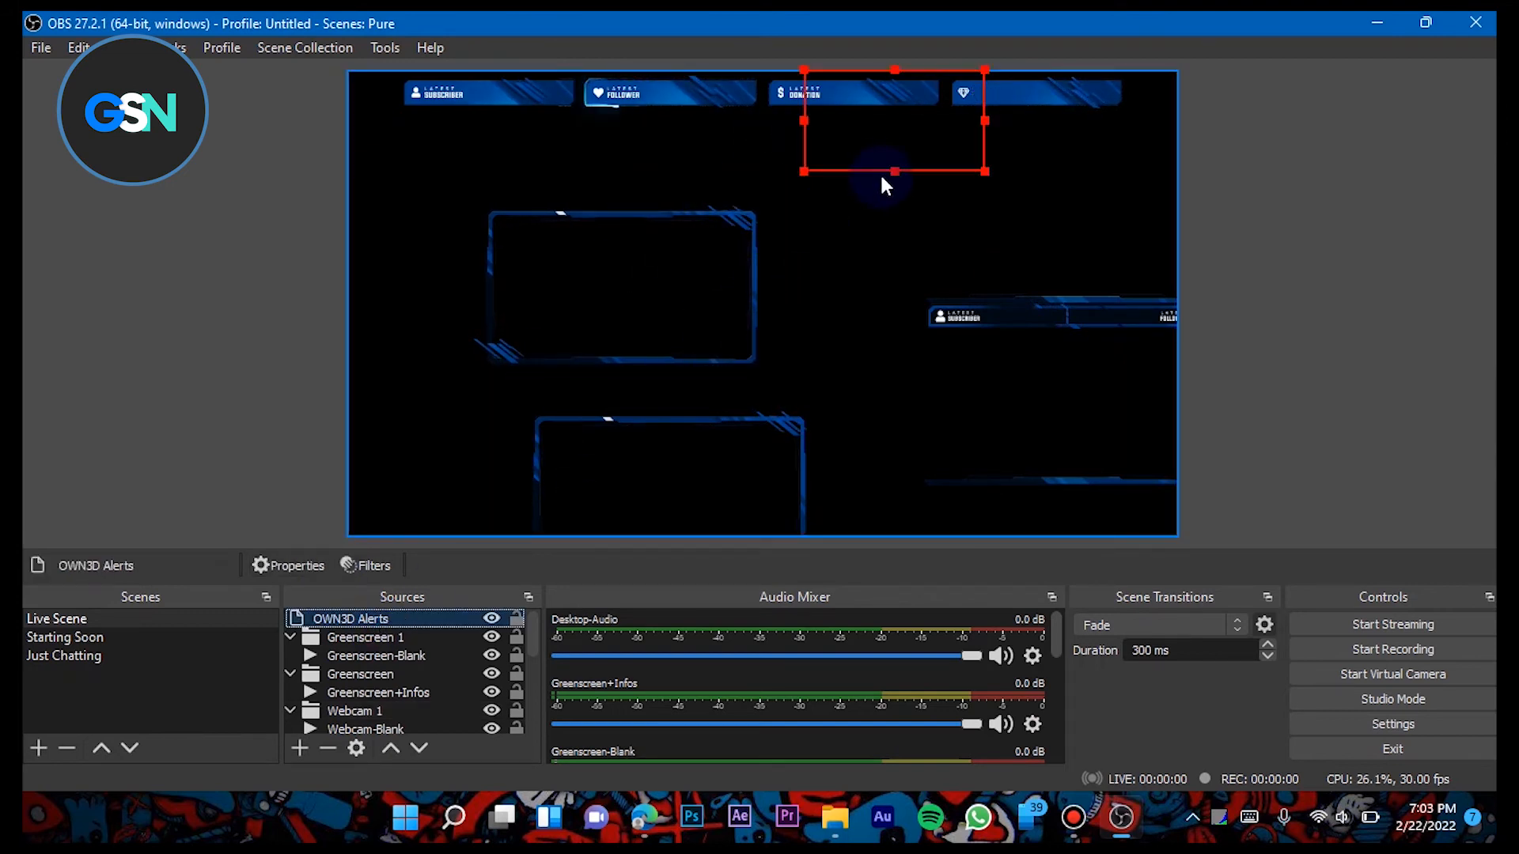
pyautogui.moveTo(870, 166); pyautogui.dragTo(868, 206)
pyautogui.moveTo(1058, 212); pyautogui.dragTo(1079, 213)
# - Examine which canvas elements belong to the Live Scene's greenscreen, webcam and Overlay1 label sources by selecting them one after another
pyautogui.click(409, 657)
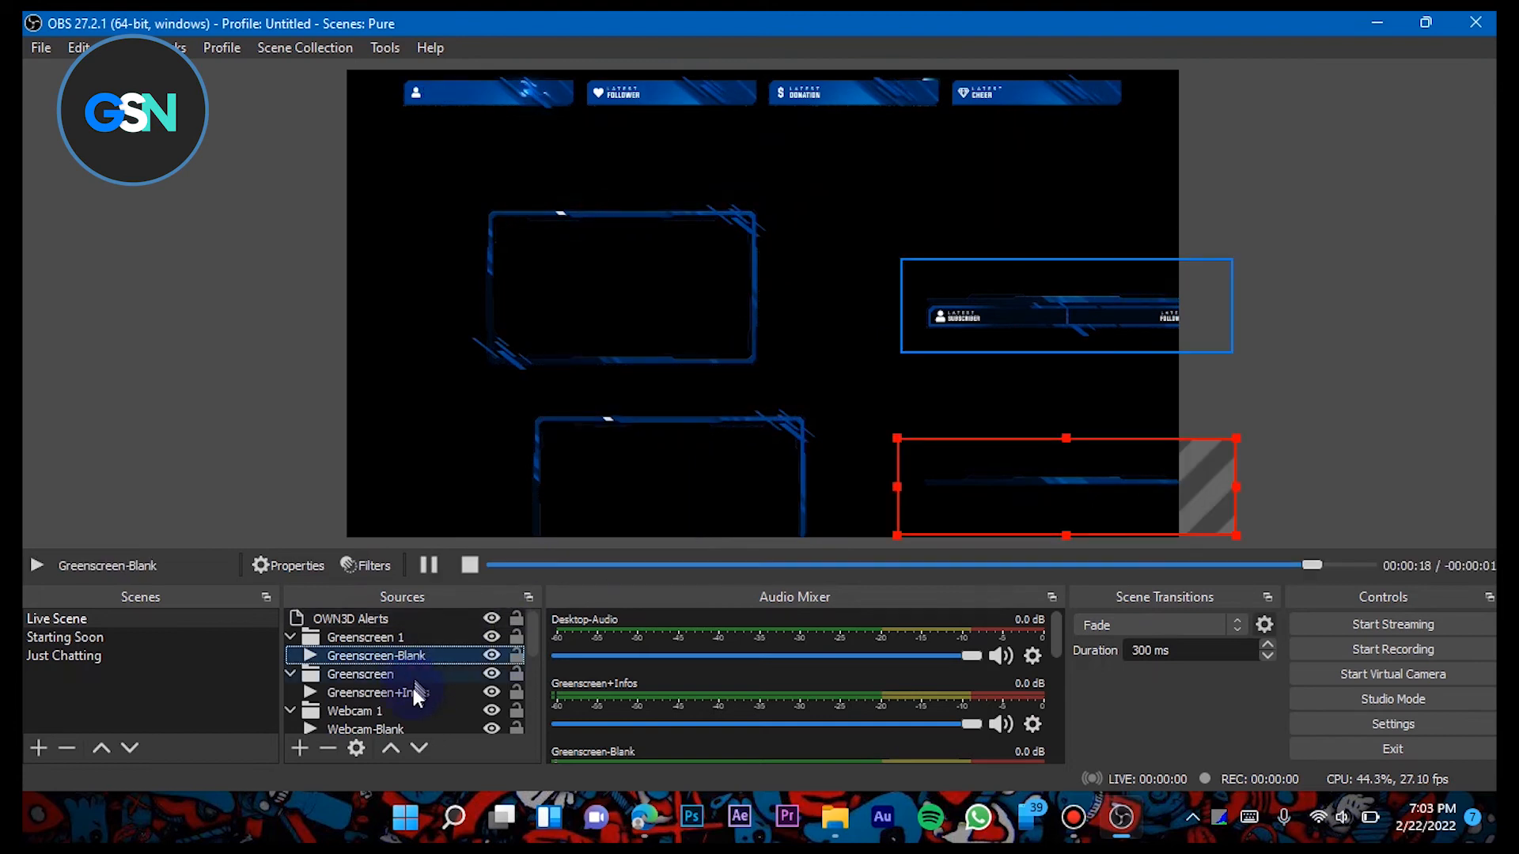
pyautogui.click(413, 692)
pyautogui.click(411, 708)
pyautogui.scroll(-2, 411, 708)
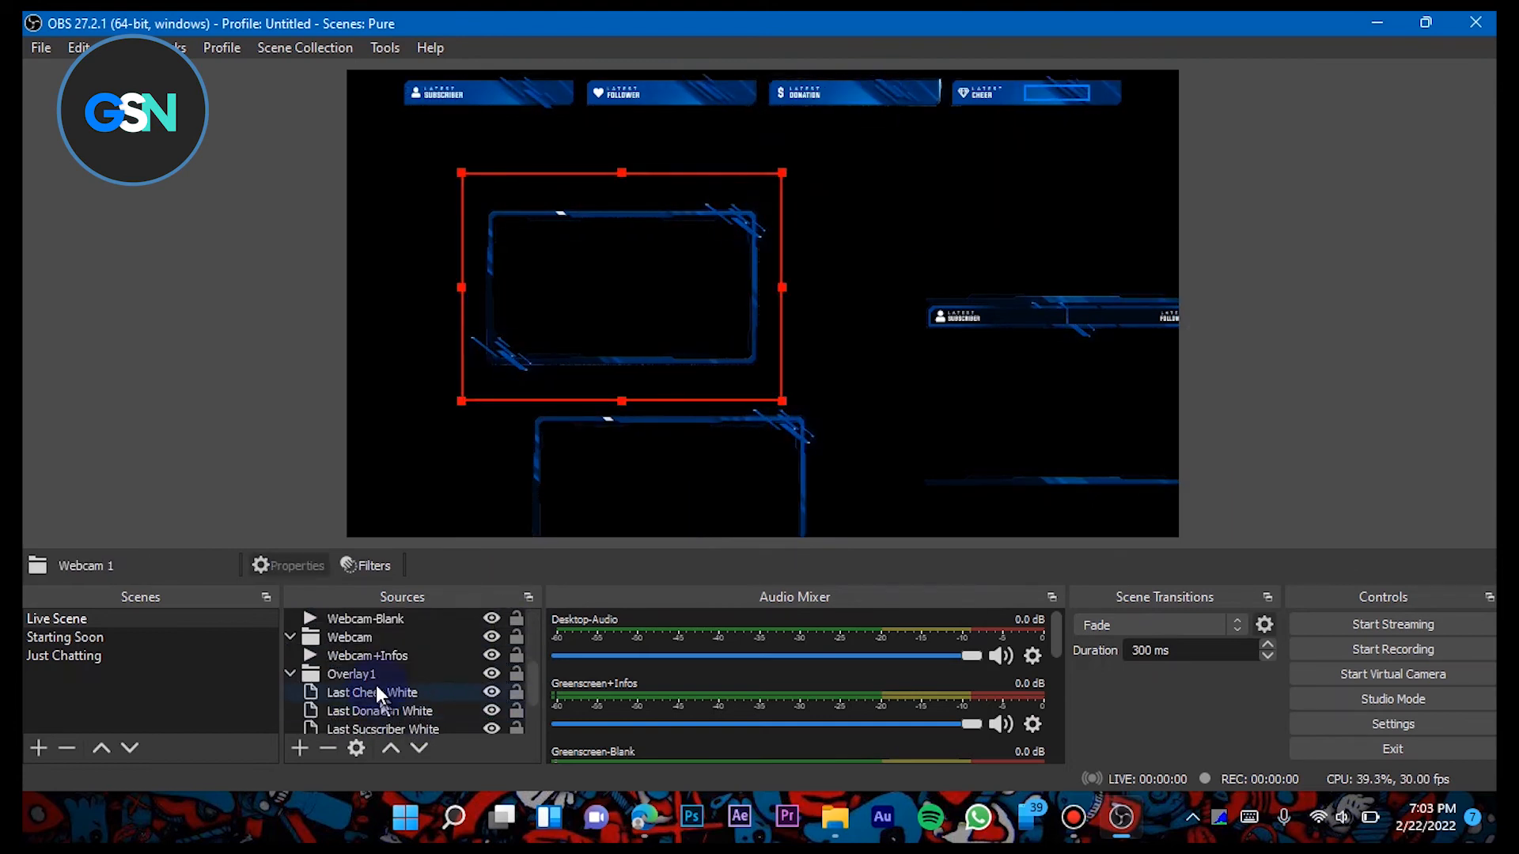
pyautogui.click(376, 692)
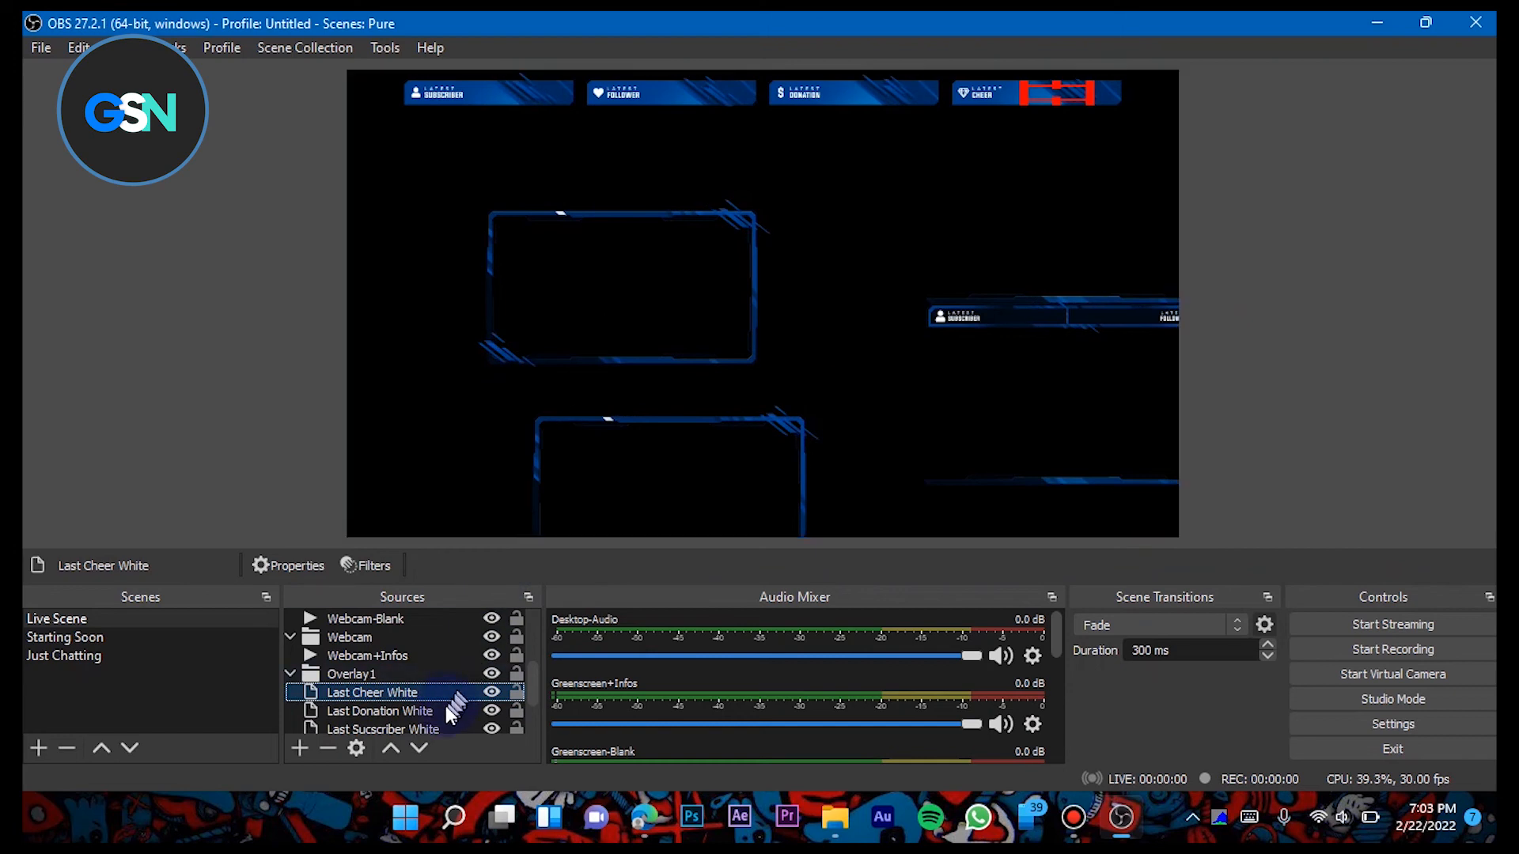
pyautogui.scroll(-2, 443, 714)
pyautogui.click(432, 672)
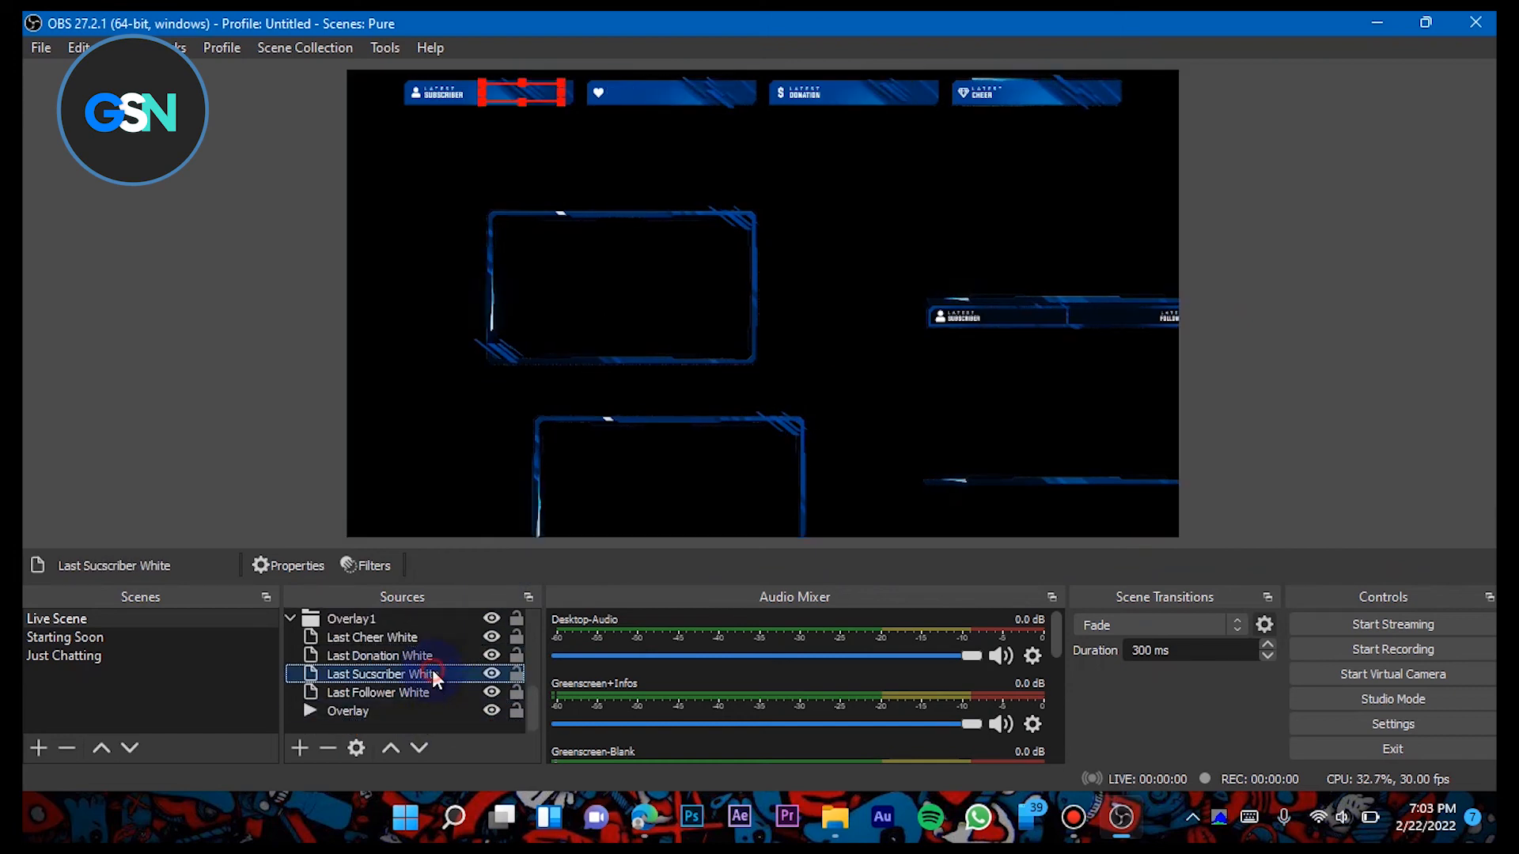
pyautogui.click(429, 696)
pyautogui.scroll(2, 448, 672)
# - Move the Greenscreen info bar slightly left and down, and shift the Webcam-Blank frame further left on the canvas
pyautogui.click(1079, 323)
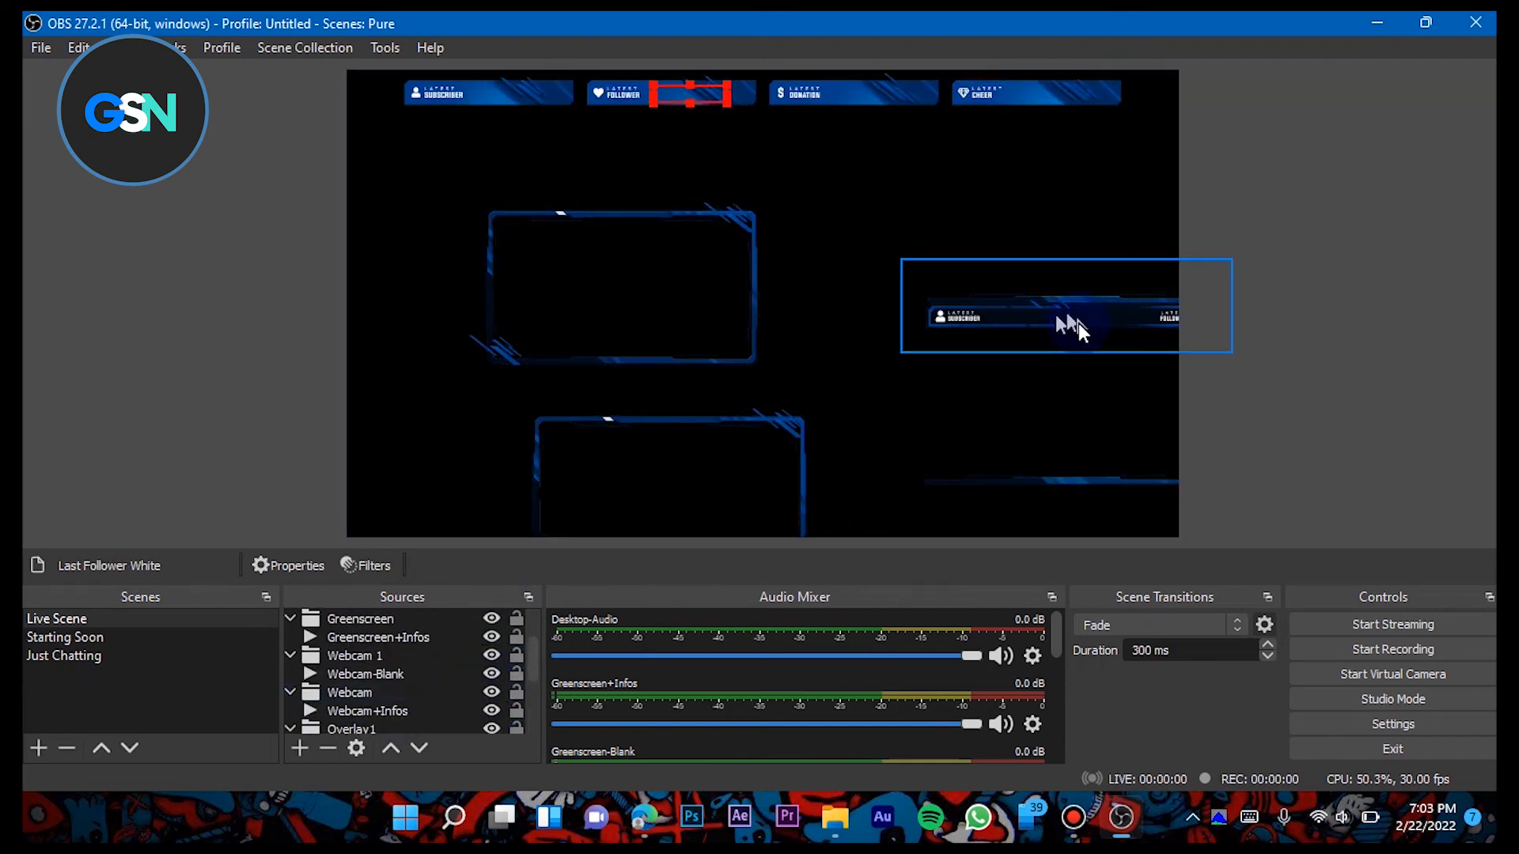
pyautogui.moveTo(1047, 325)
pyautogui.mouseDown()
pyautogui.moveTo(1003, 358)
pyautogui.moveTo(1017, 383)
pyautogui.moveTo(1041, 373)
pyautogui.moveTo(1048, 325)
pyautogui.mouseUp()
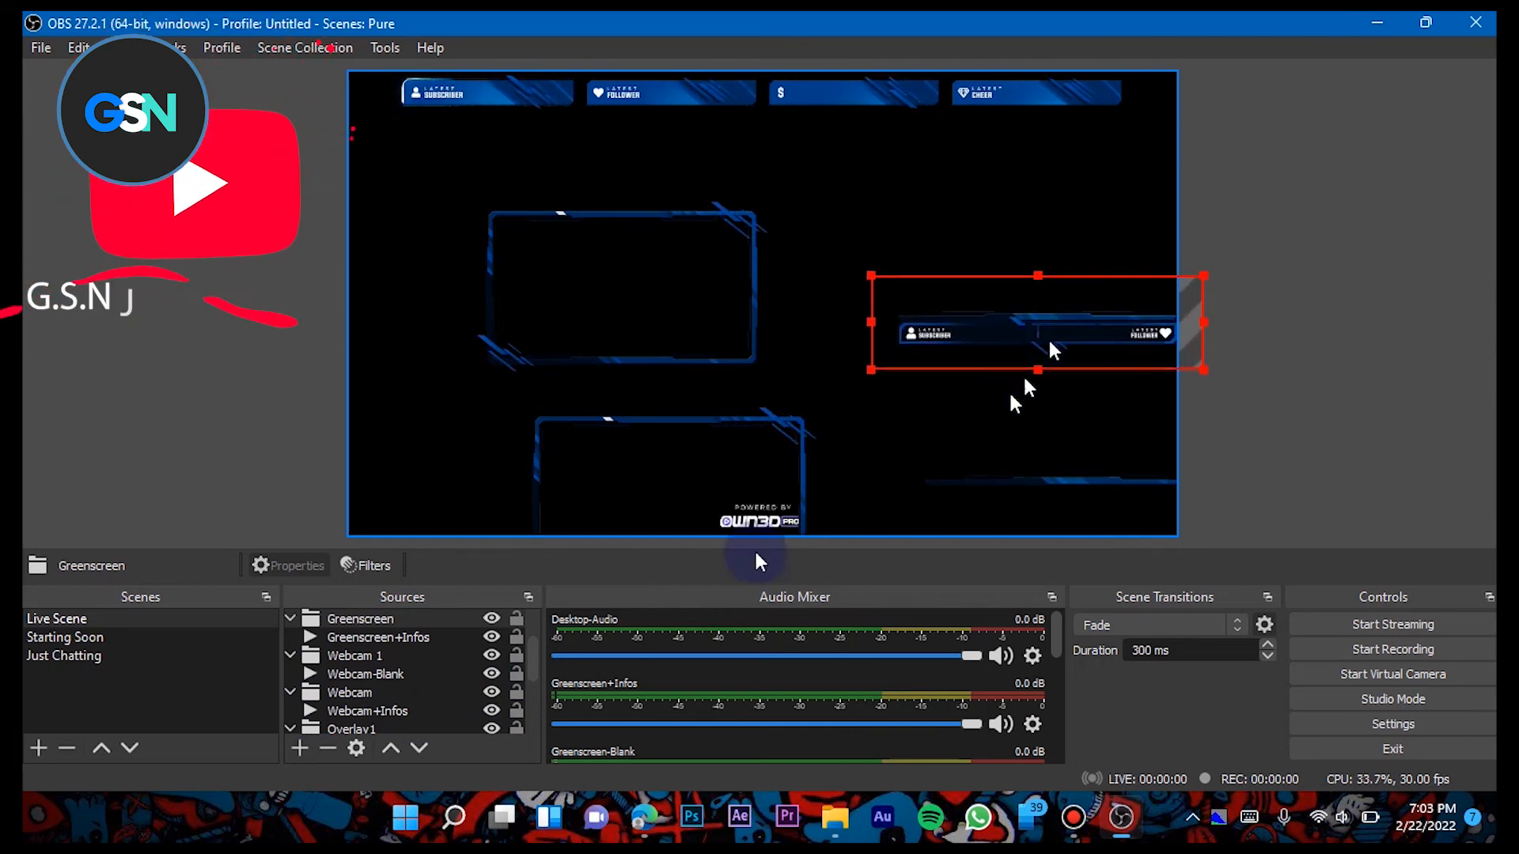
pyautogui.click(389, 671)
pyautogui.moveTo(660, 251); pyautogui.dragTo(573, 241)
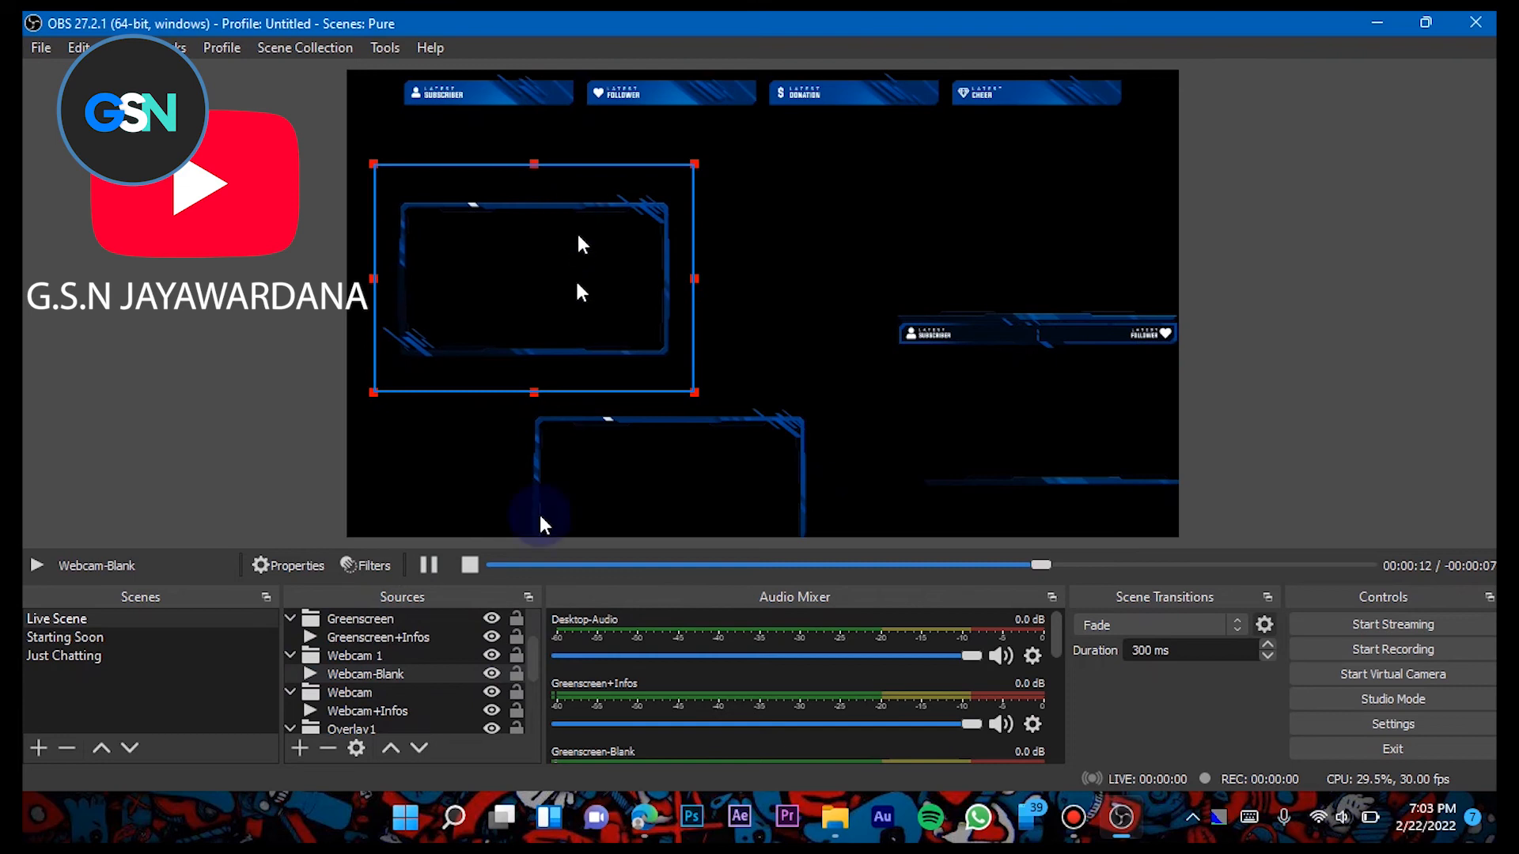
# - In the Live Scene, move the Webcam+Infos frame to the canvas's lower-left corner and shift the Webcam 1 frame up above it
pyautogui.click(438, 661)
pyautogui.moveTo(726, 479); pyautogui.dragTo(600, 420)
pyautogui.moveTo(563, 237); pyautogui.dragTo(595, 230)
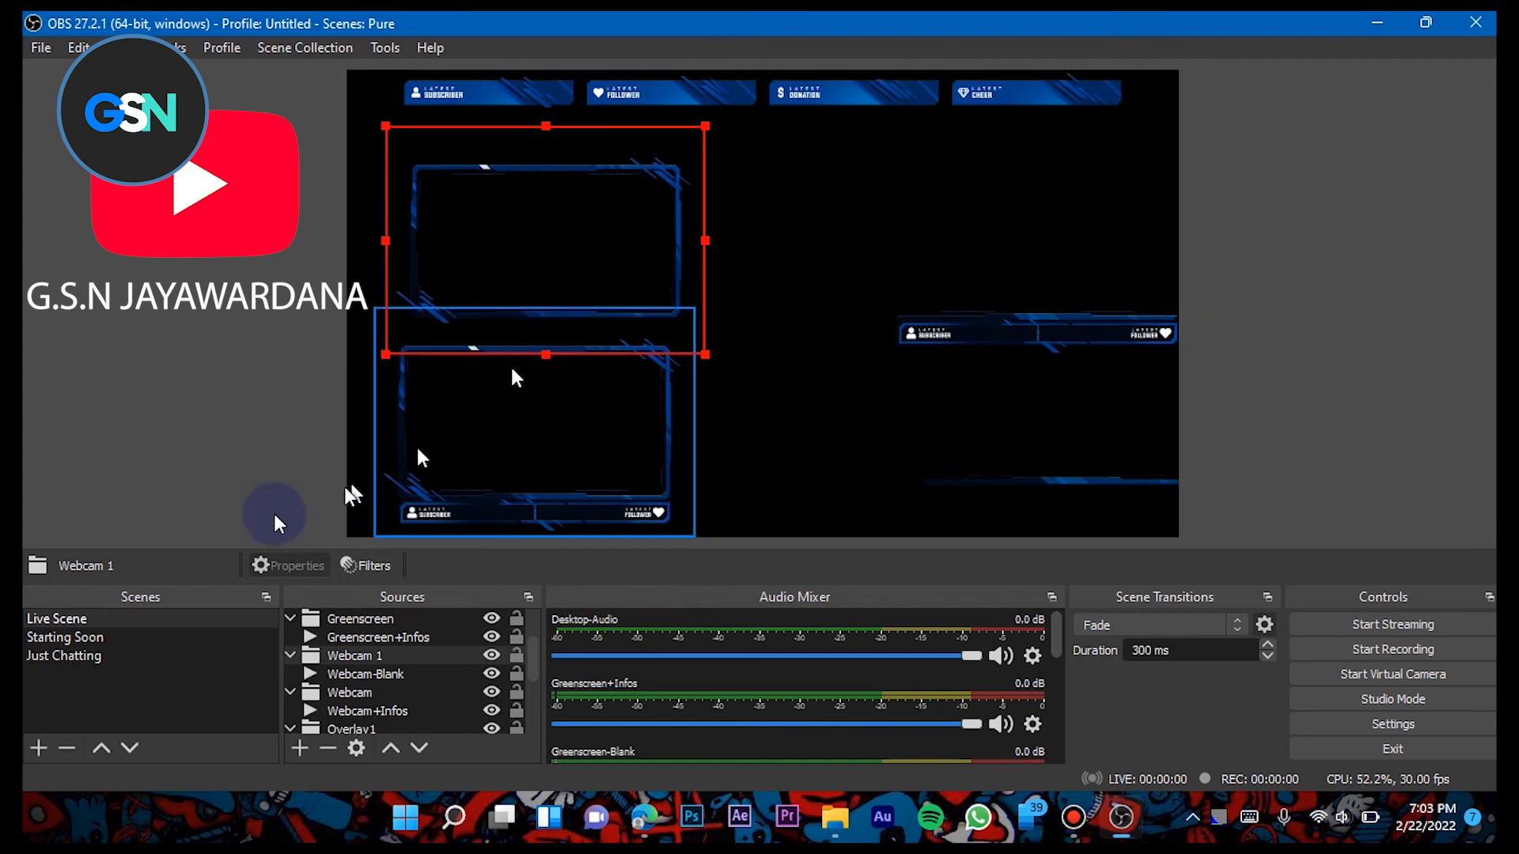
# - In the Just Chatting scene, scale down the oversized Talking Banner source and move it inside the canvas
pyautogui.click(141, 657)
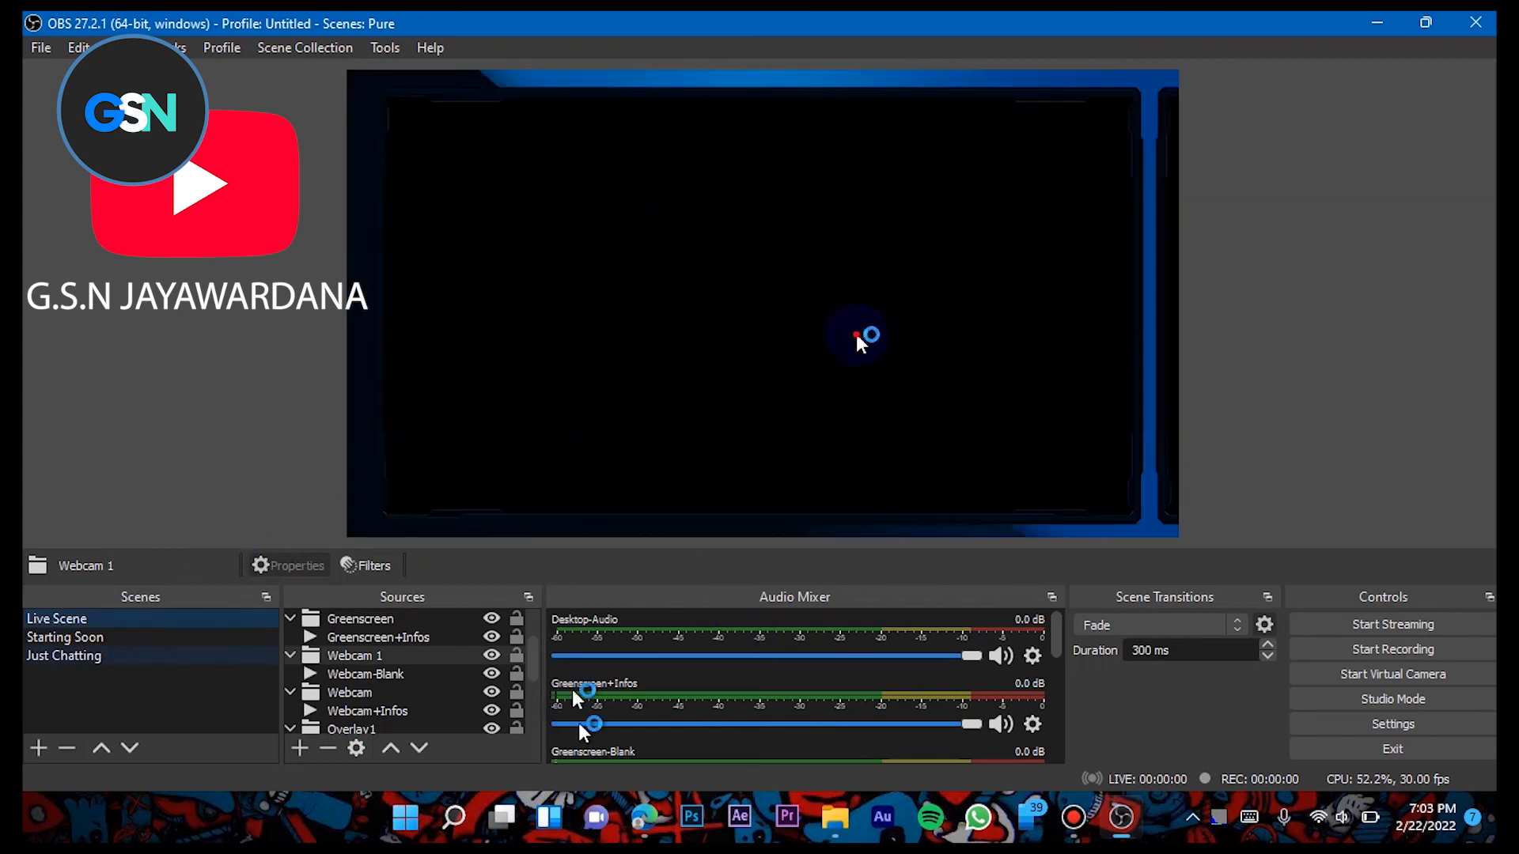
pyautogui.moveTo(340, 387); pyautogui.dragTo(697, 353)
pyautogui.moveTo(832, 314); pyautogui.dragTo(681, 311)
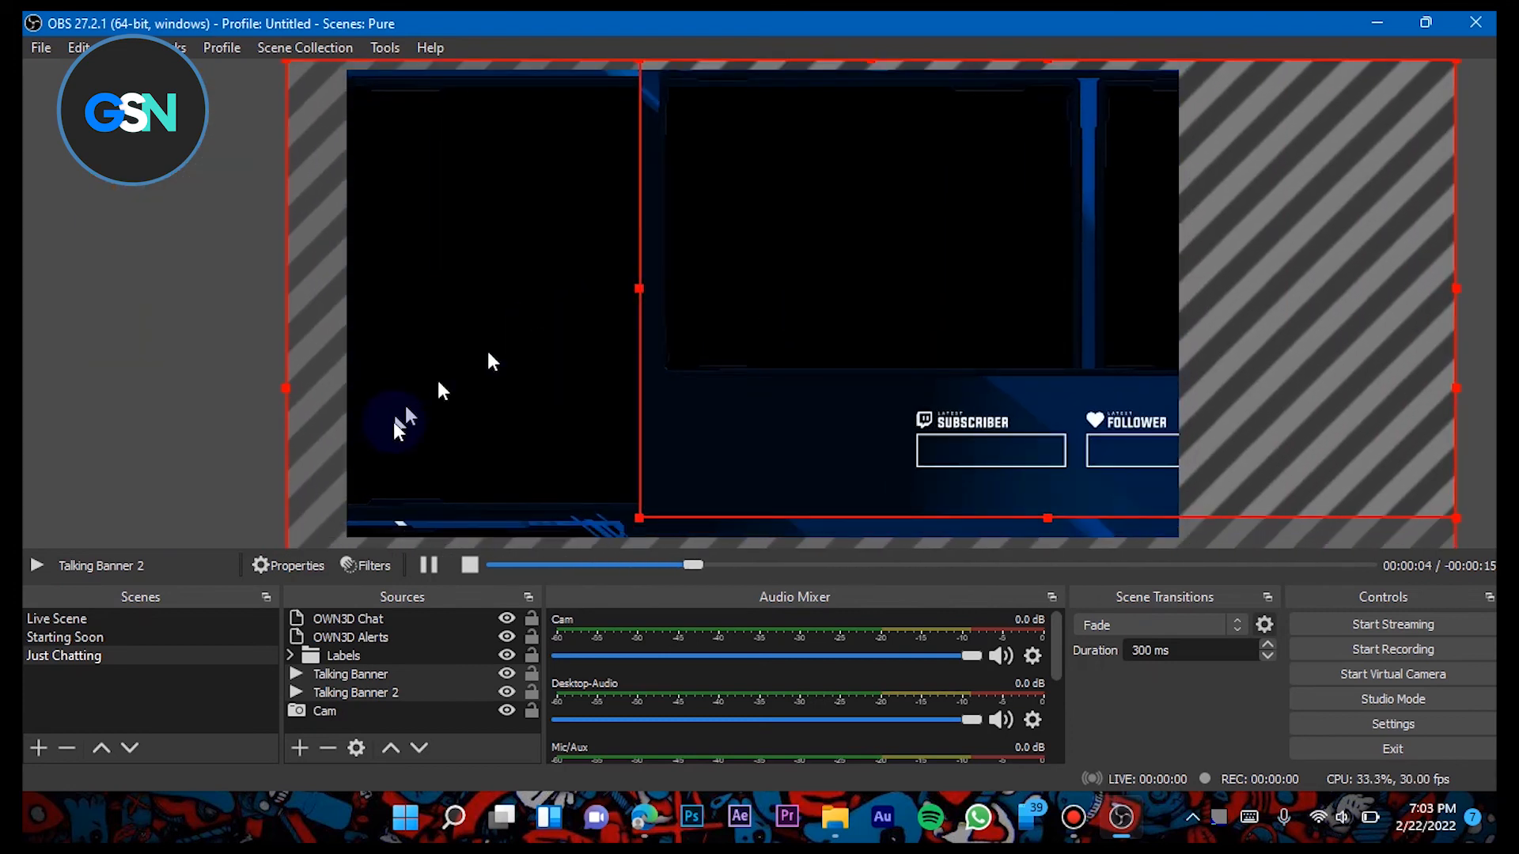
pyautogui.click(382, 671)
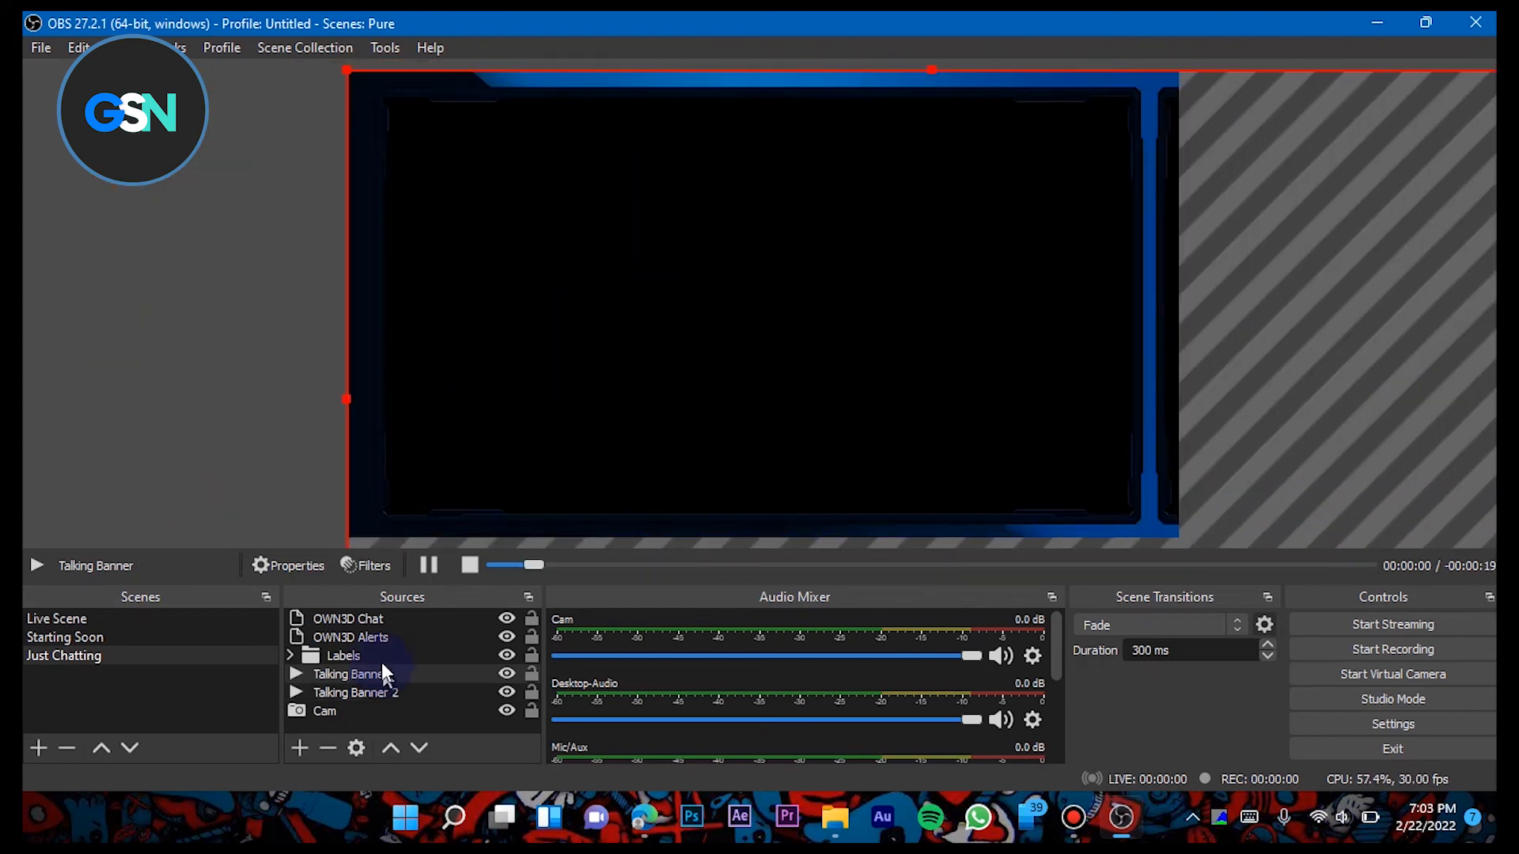
pyautogui.moveTo(347, 403); pyautogui.dragTo(925, 331)
pyautogui.moveTo(931, 330); pyautogui.dragTo(527, 369)
# - Scale down Talking Banner 2, move it to the canvas's lower-left area, and hide the Talking Banner source
pyautogui.click(469, 460)
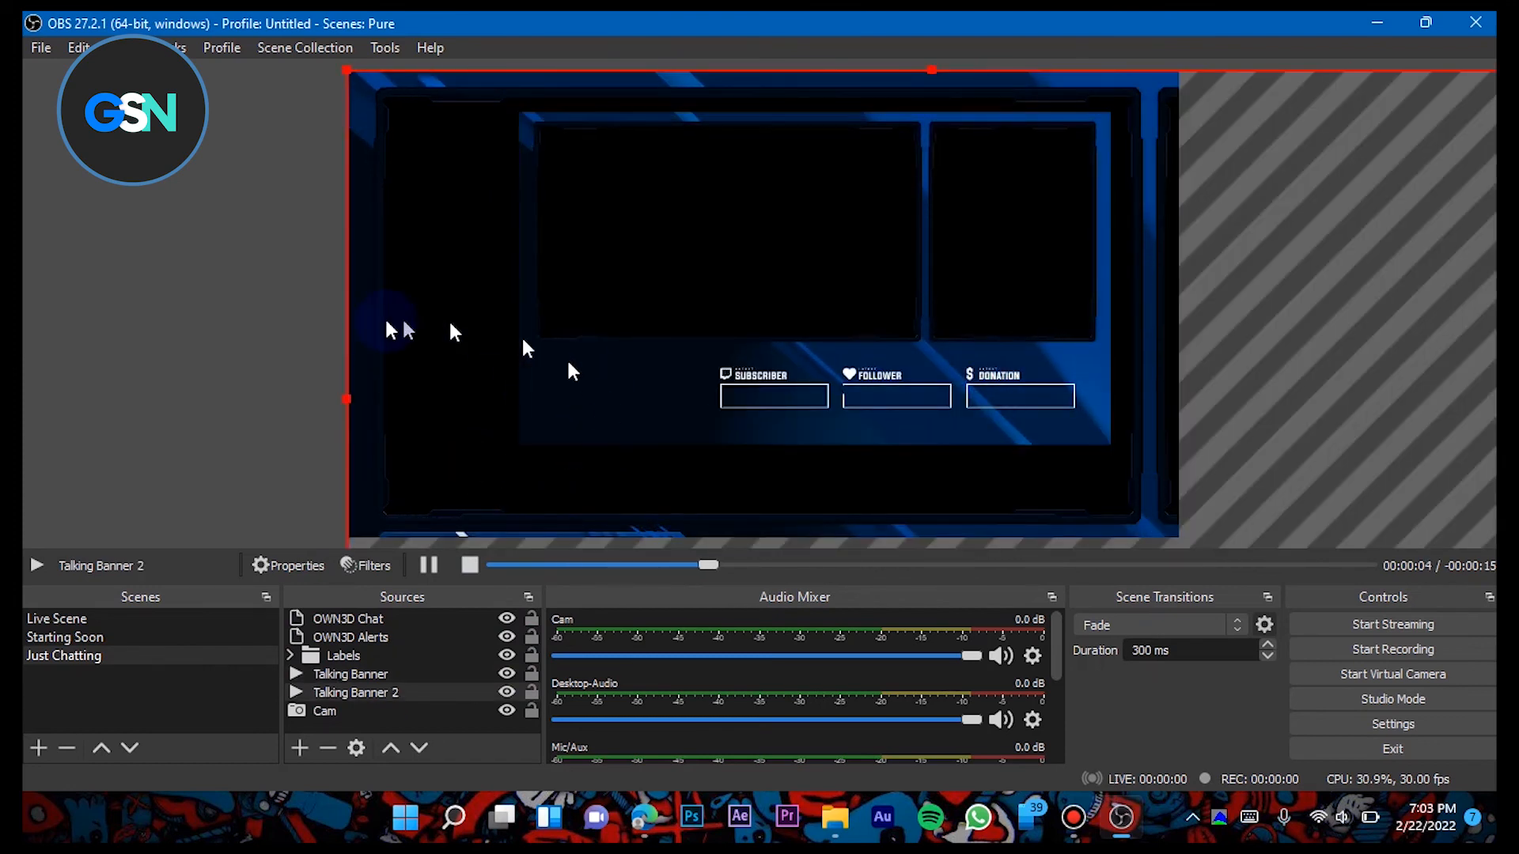
pyautogui.moveTo(345, 405); pyautogui.dragTo(752, 310)
pyautogui.moveTo(983, 469); pyautogui.dragTo(560, 513)
pyautogui.click(351, 674)
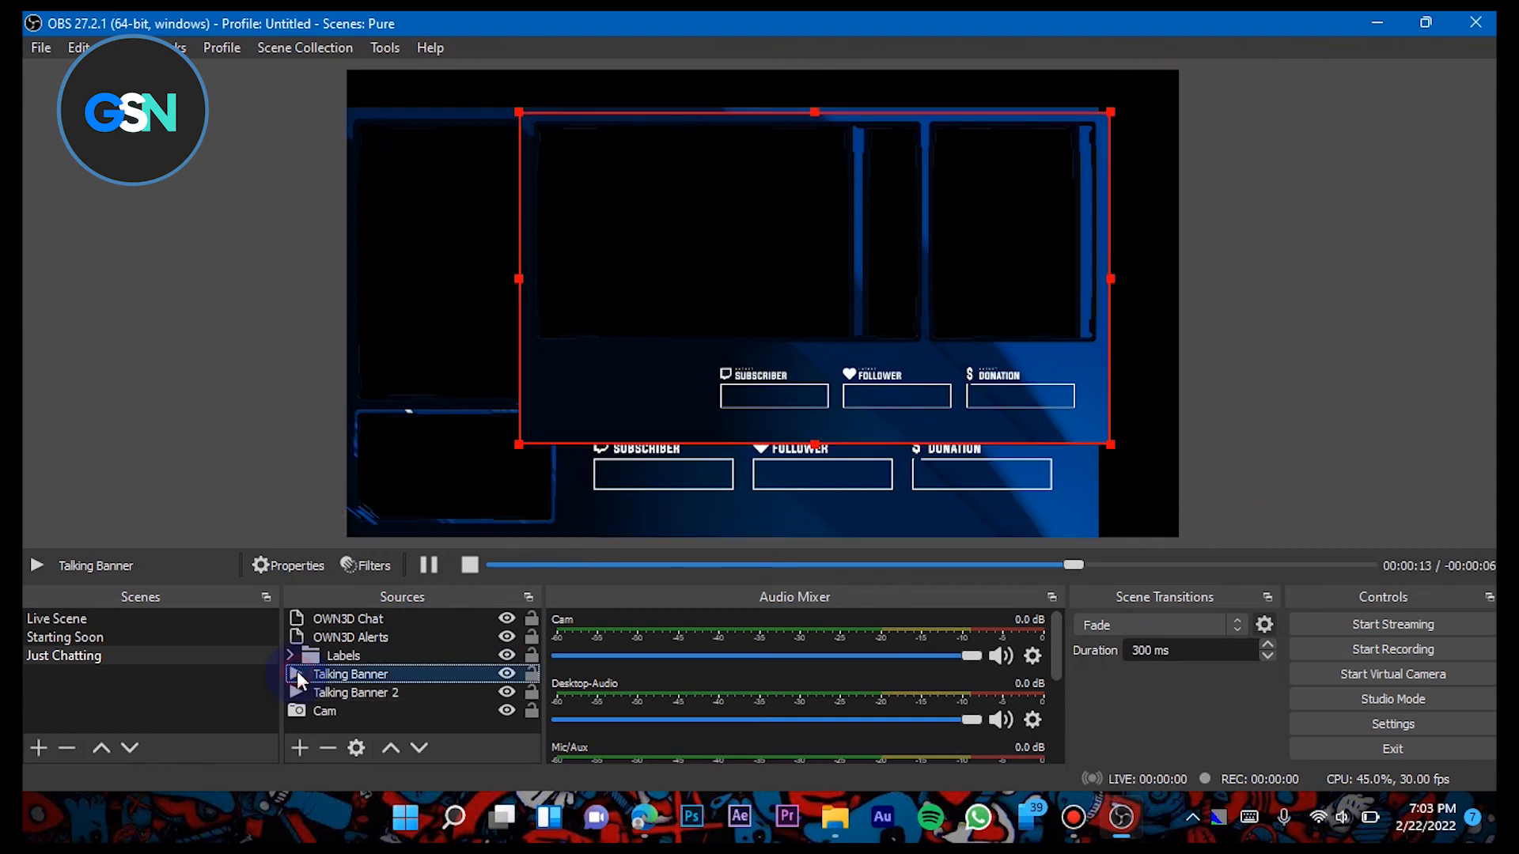
pyautogui.click(509, 674)
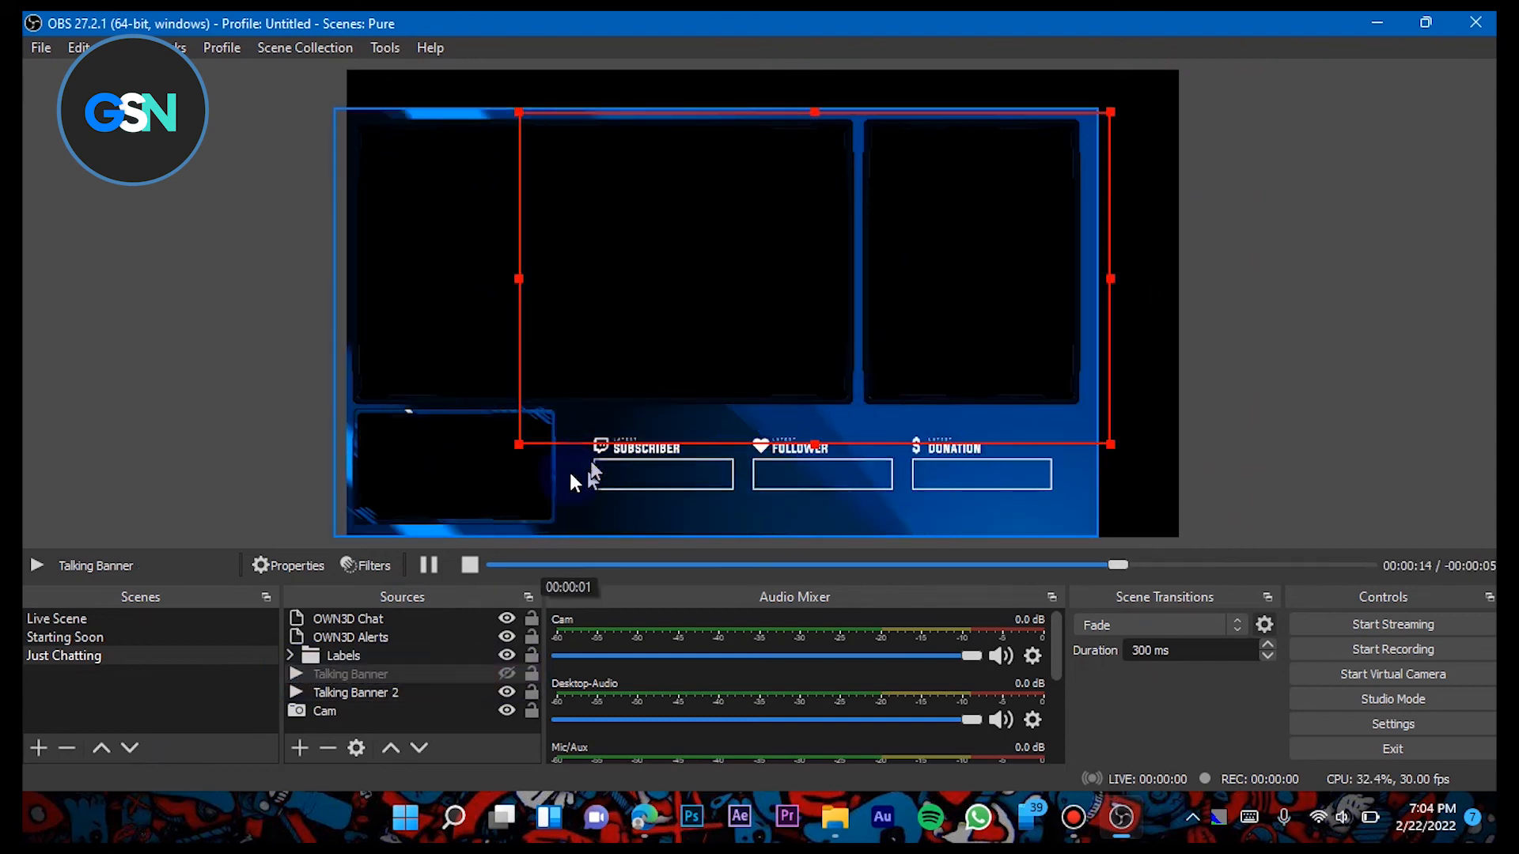
# - Enlarge and align Talking Banner 2 so it fills the whole Just Chatting canvas, leaving no source selected
pyautogui.click(485, 434)
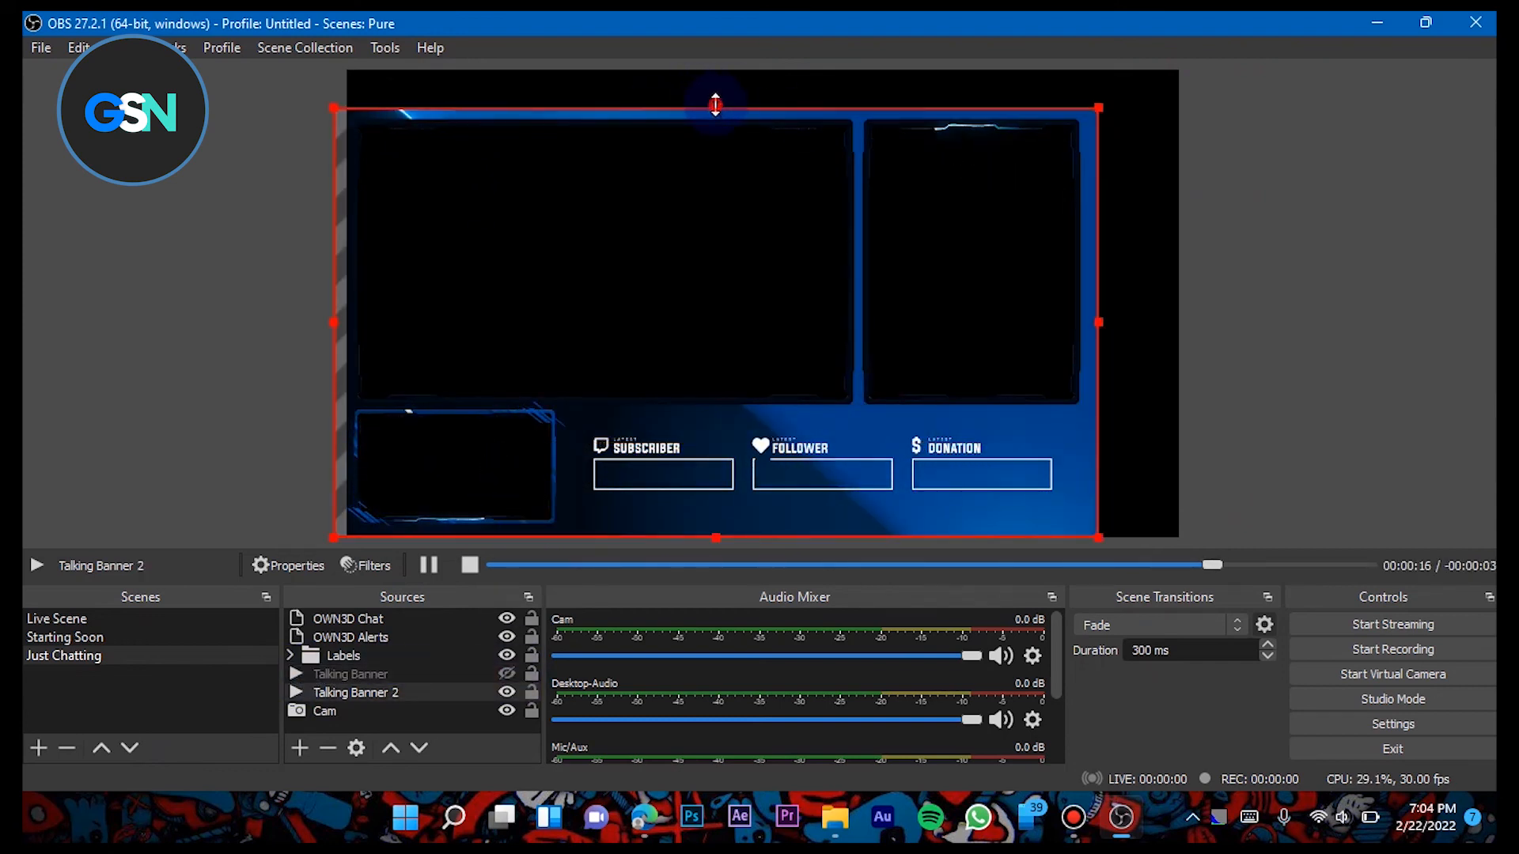
pyautogui.moveTo(715, 105); pyautogui.dragTo(722, 75)
pyautogui.moveTo(704, 197); pyautogui.dragTo(718, 197)
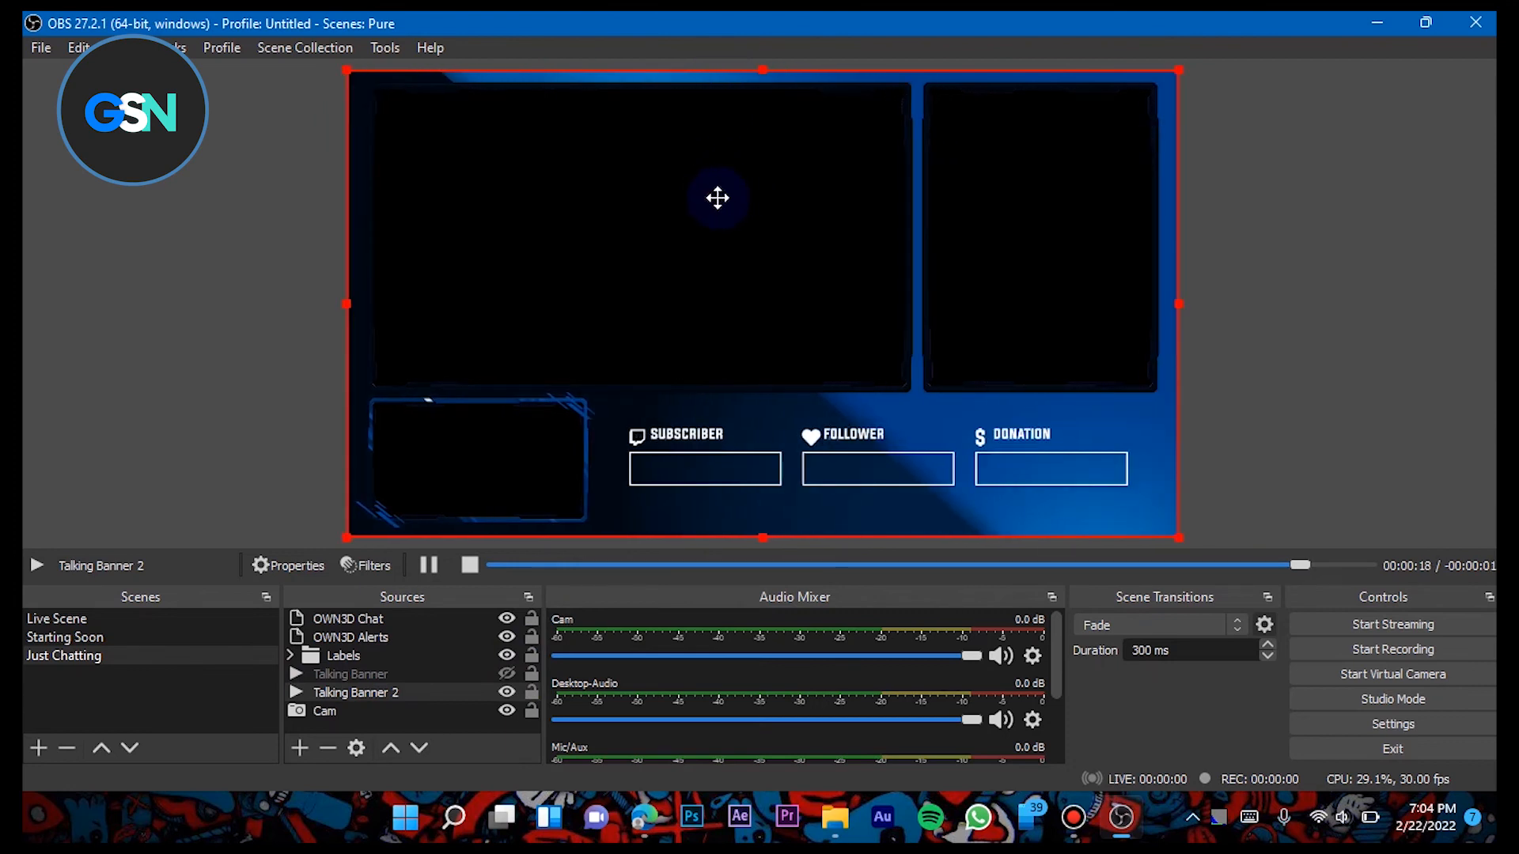
pyautogui.moveTo(1167, 417); pyautogui.dragTo(1289, 277)
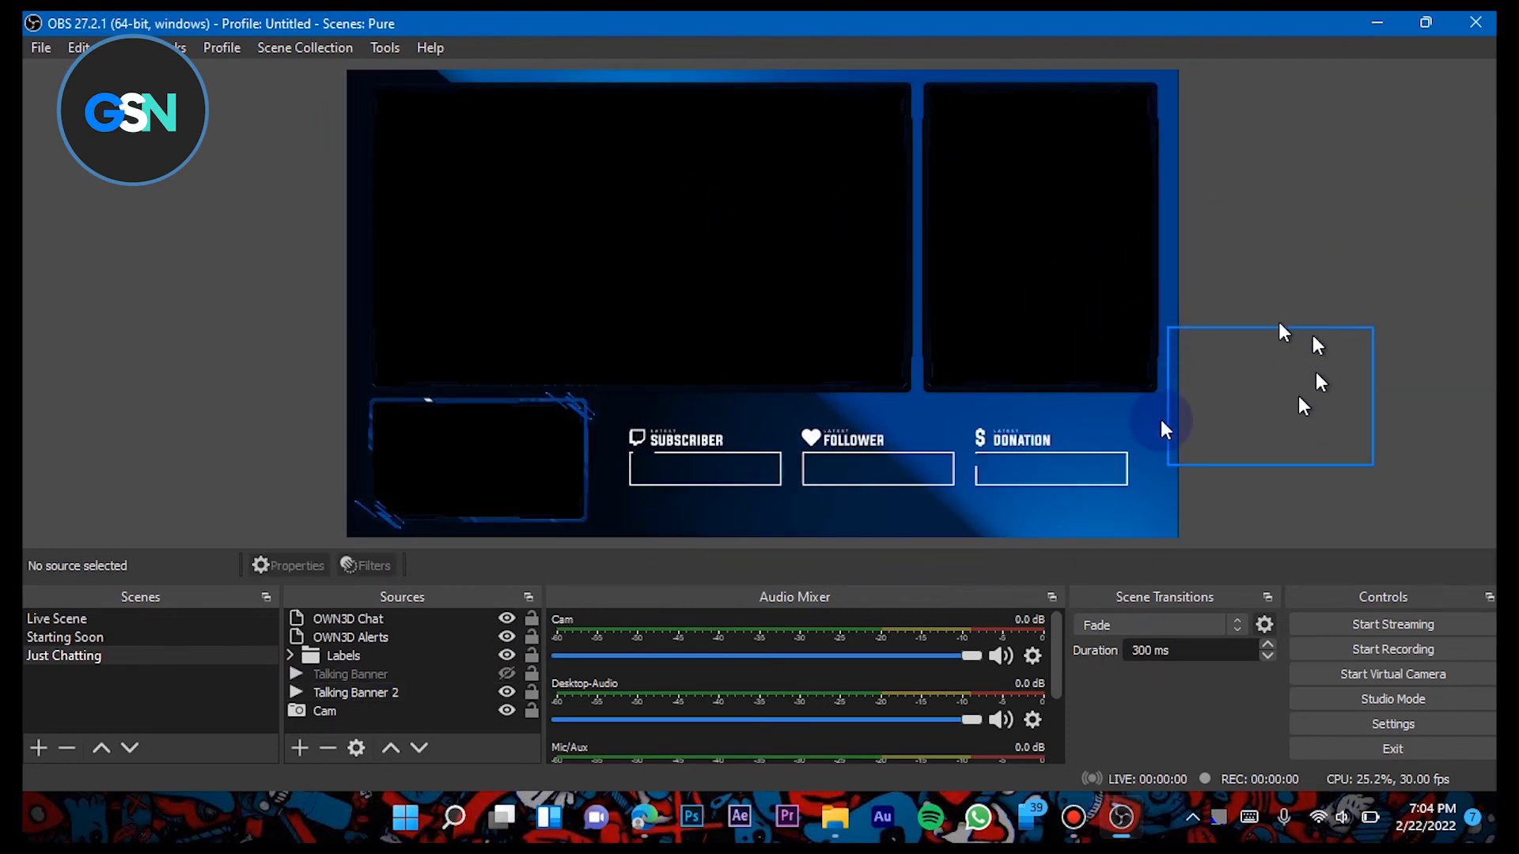